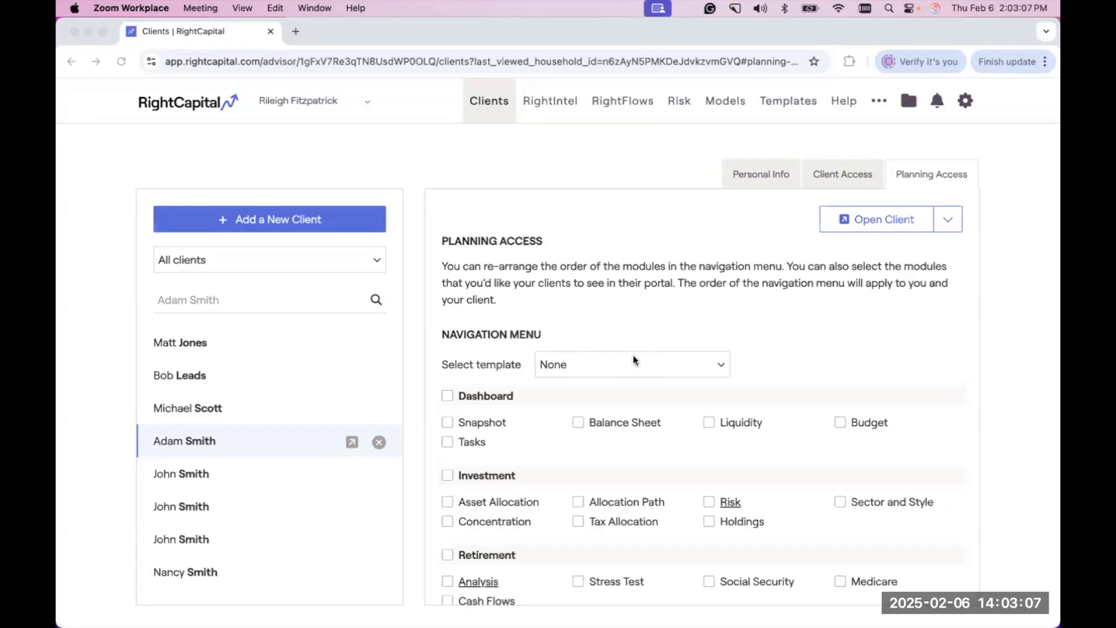
In the highlighted client's planning access, enable the Snapshot page under Dashboard and the entire Retirement module.
click(577, 406)
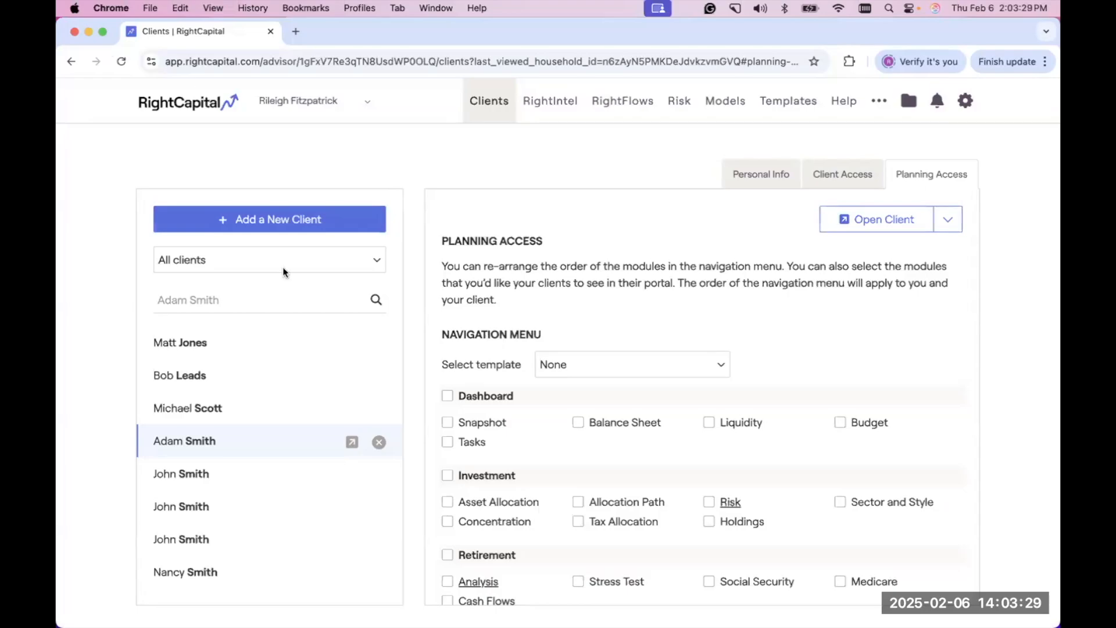
click(215, 443)
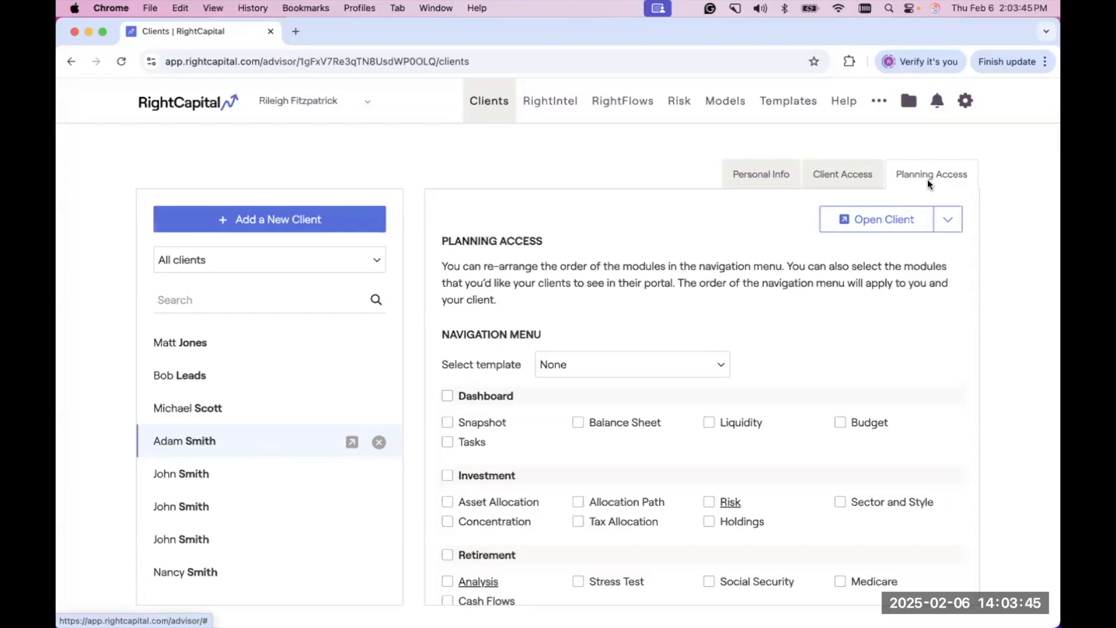
click(946, 220)
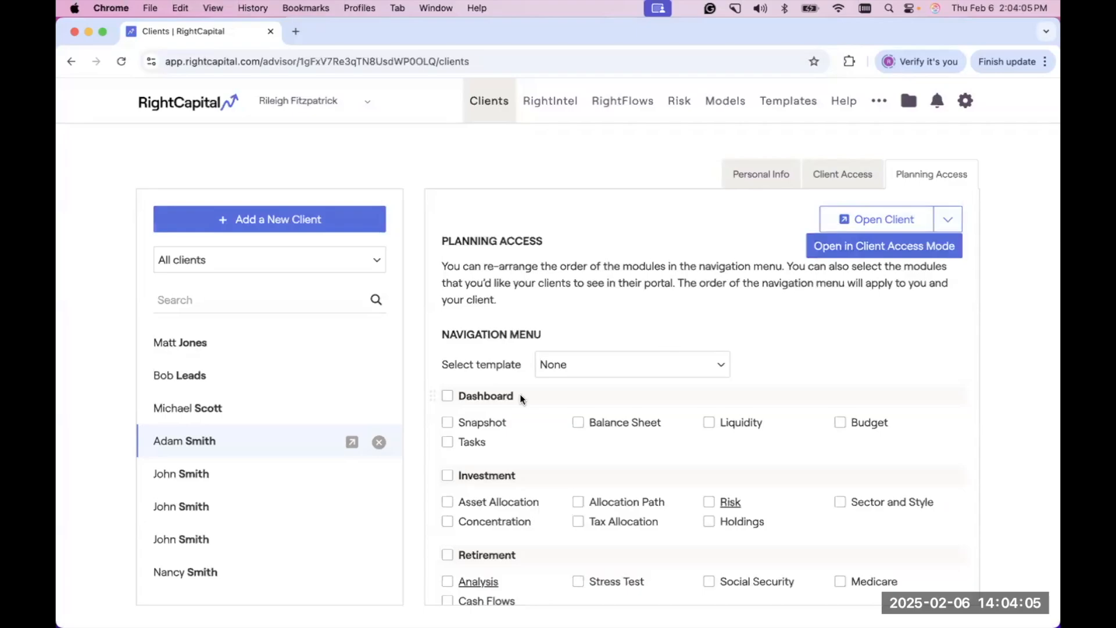
click(477, 426)
scroll(599, 447, down, 3)
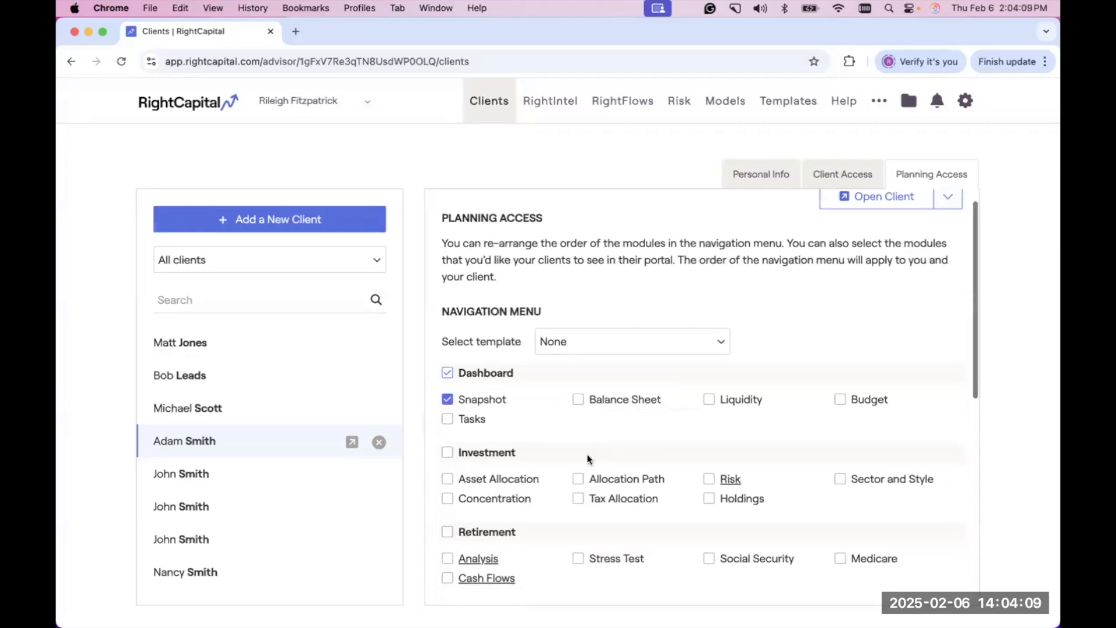
scroll(587, 456, down, 4)
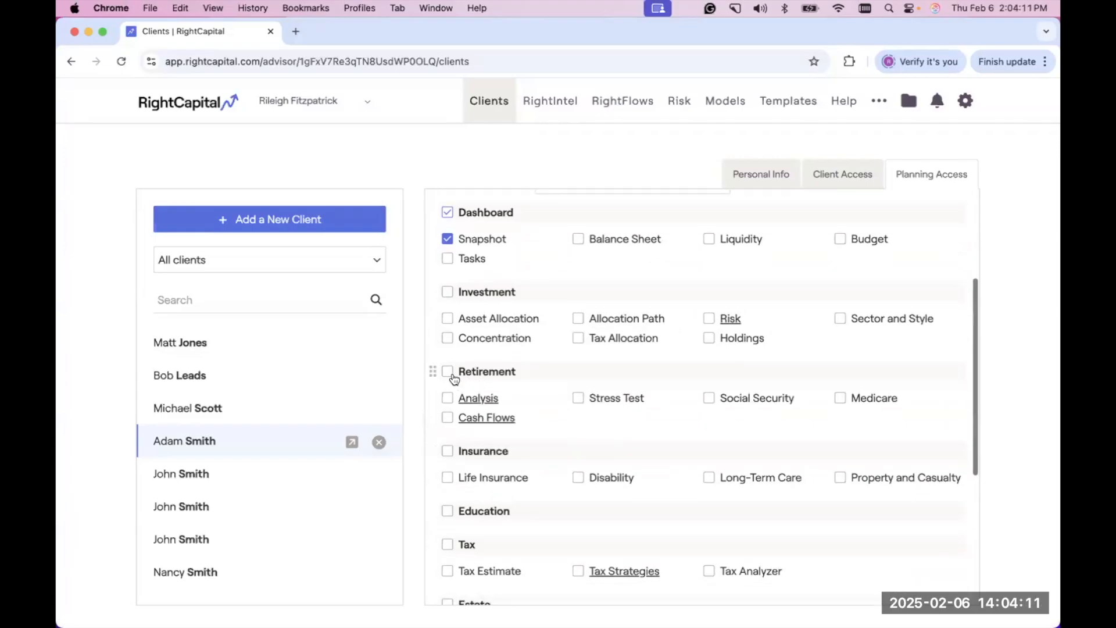
click(448, 375)
scroll(491, 399, down, 3)
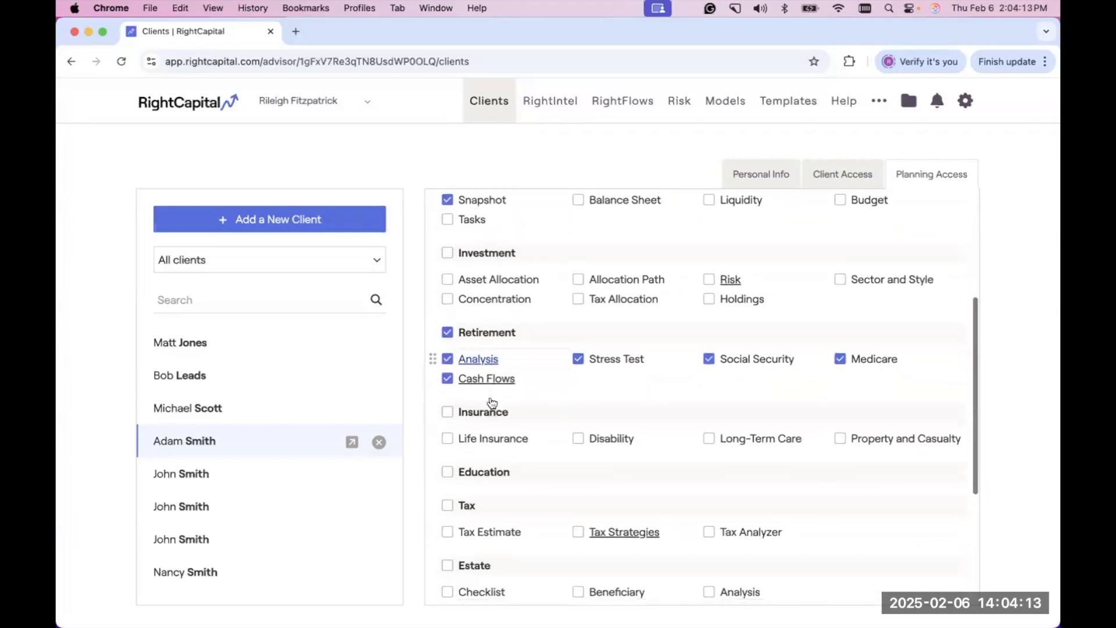
Enable the entire Profile module plus Debt and Student Loan under More, and save the planning access.
scroll(490, 401, down, 8)
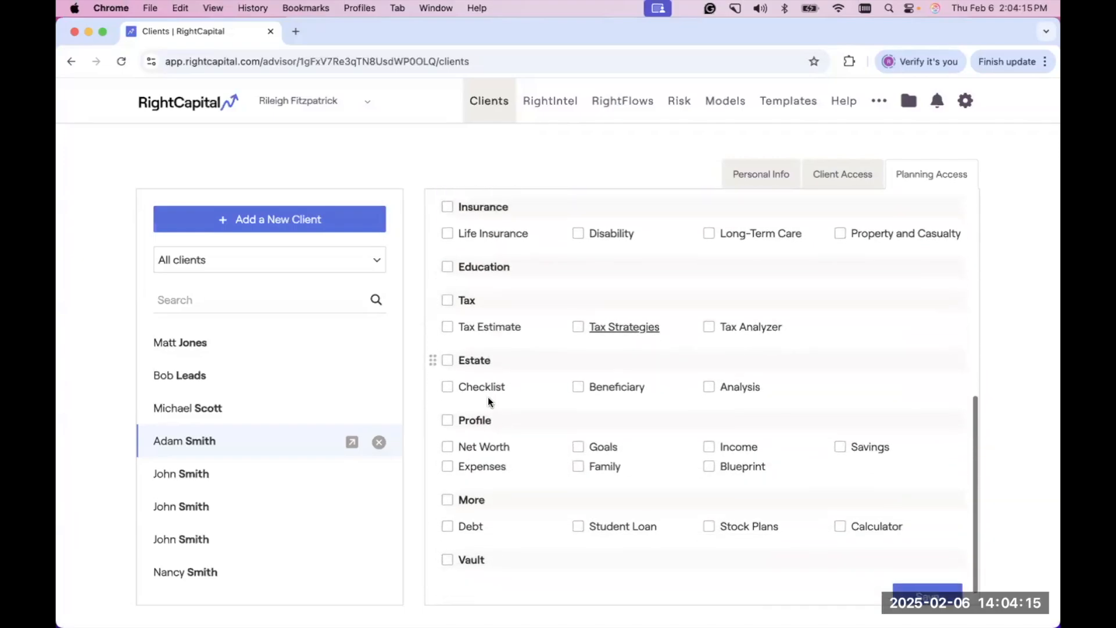
click(448, 420)
scroll(466, 430, down, 1)
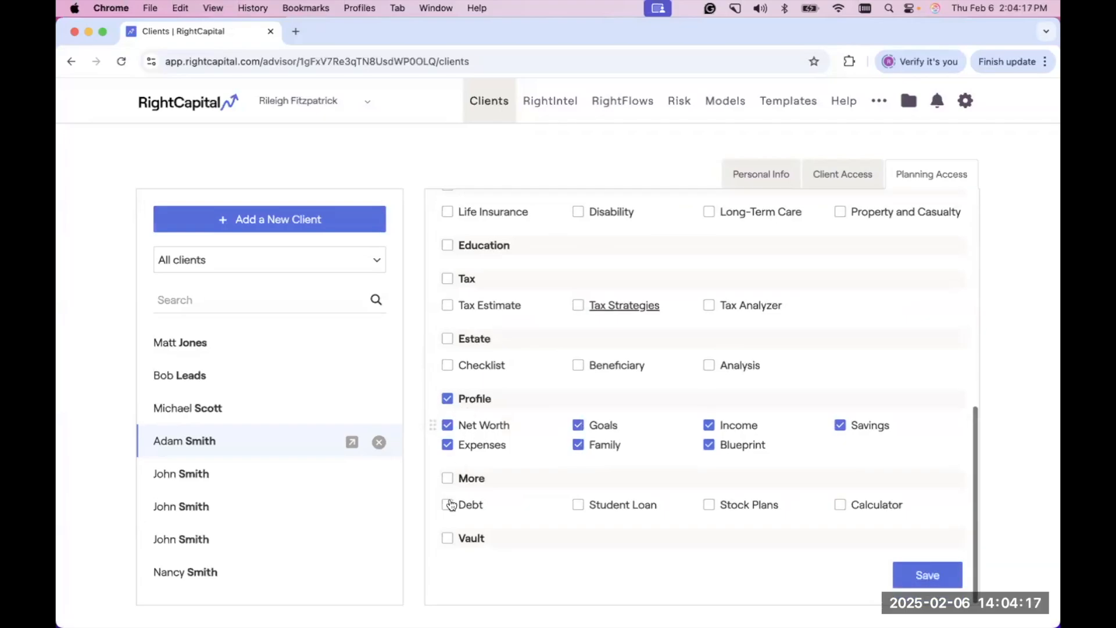
click(449, 507)
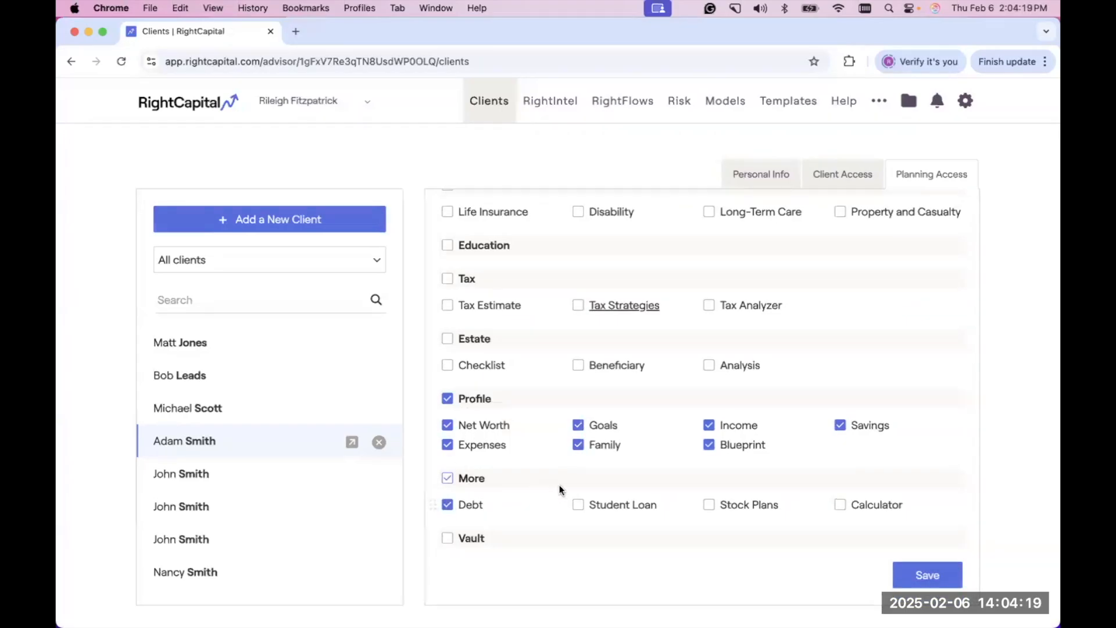
click(578, 505)
click(926, 575)
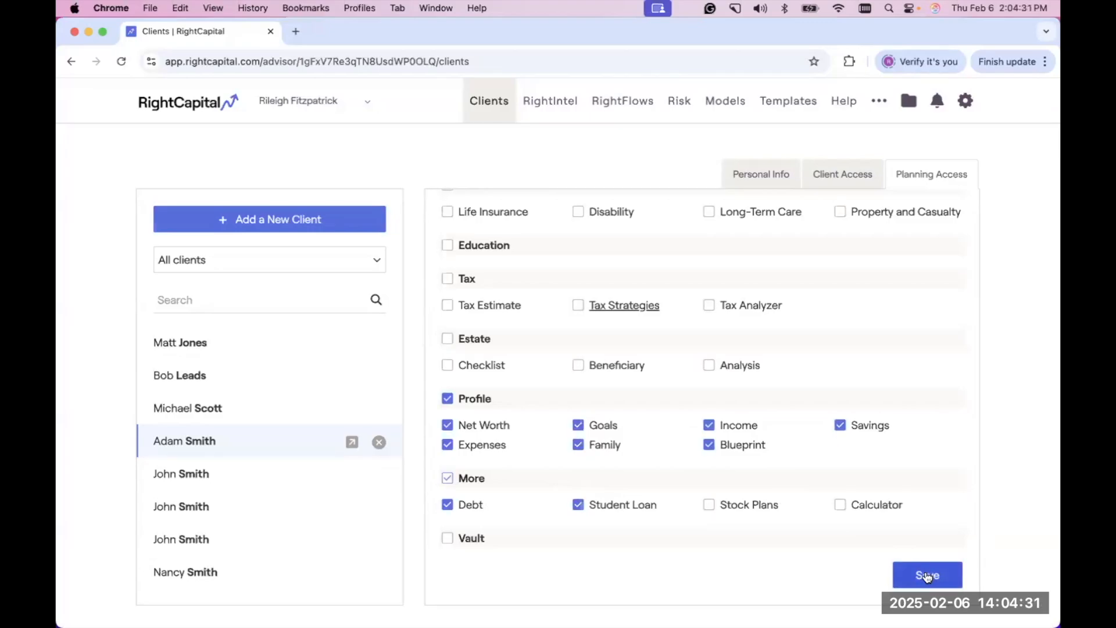
Open the selected client's plan in Client Access Mode to preview the portal.
scroll(871, 451, up, 7)
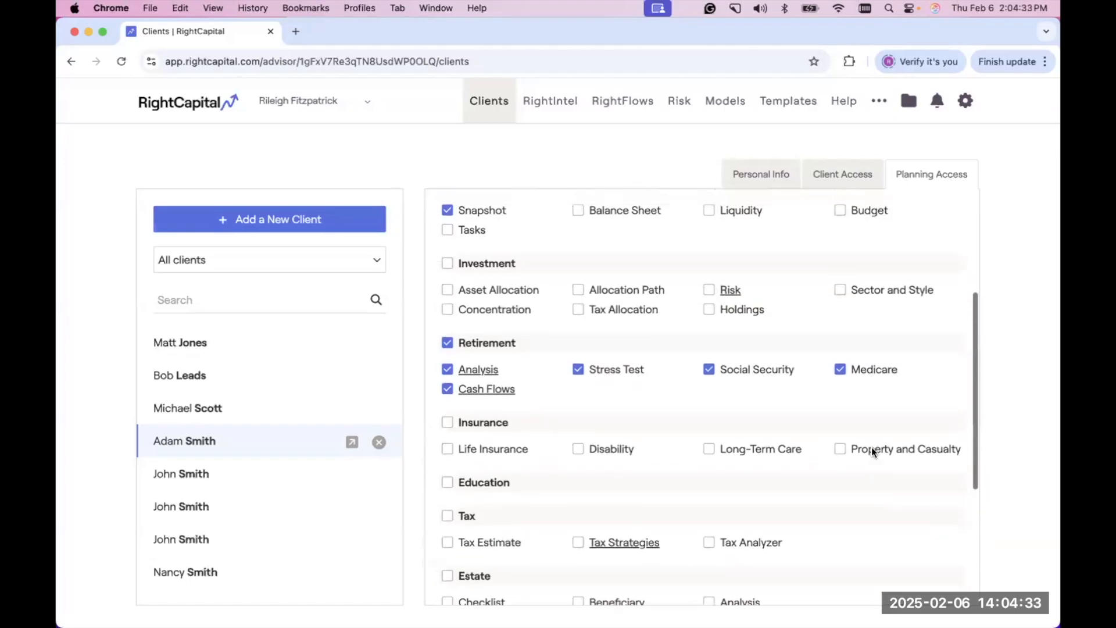
scroll(870, 451, up, 2)
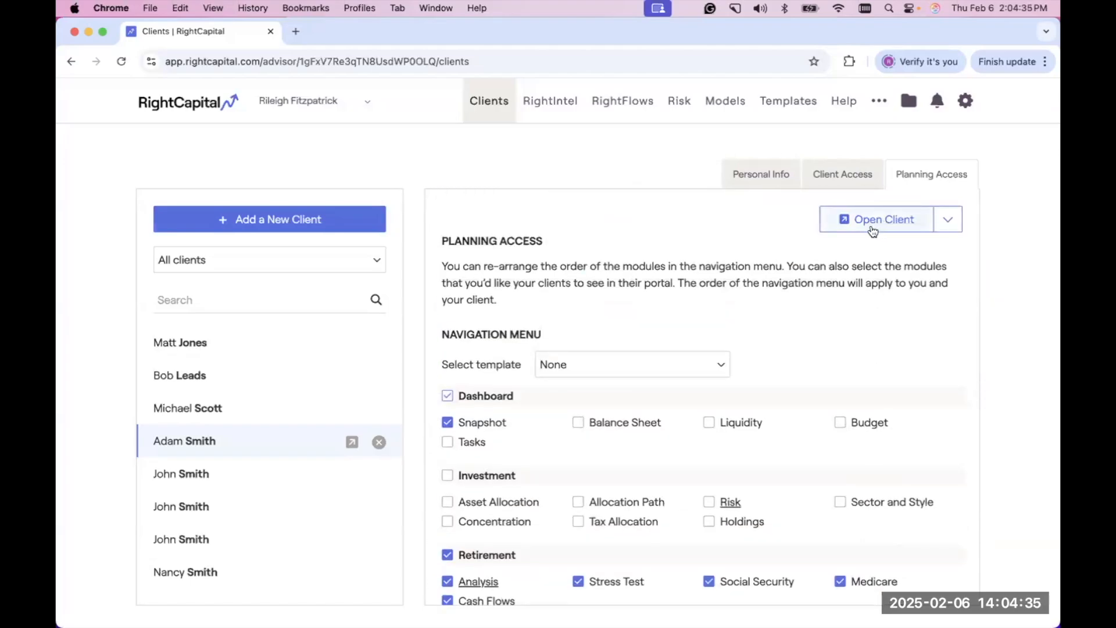
click(945, 227)
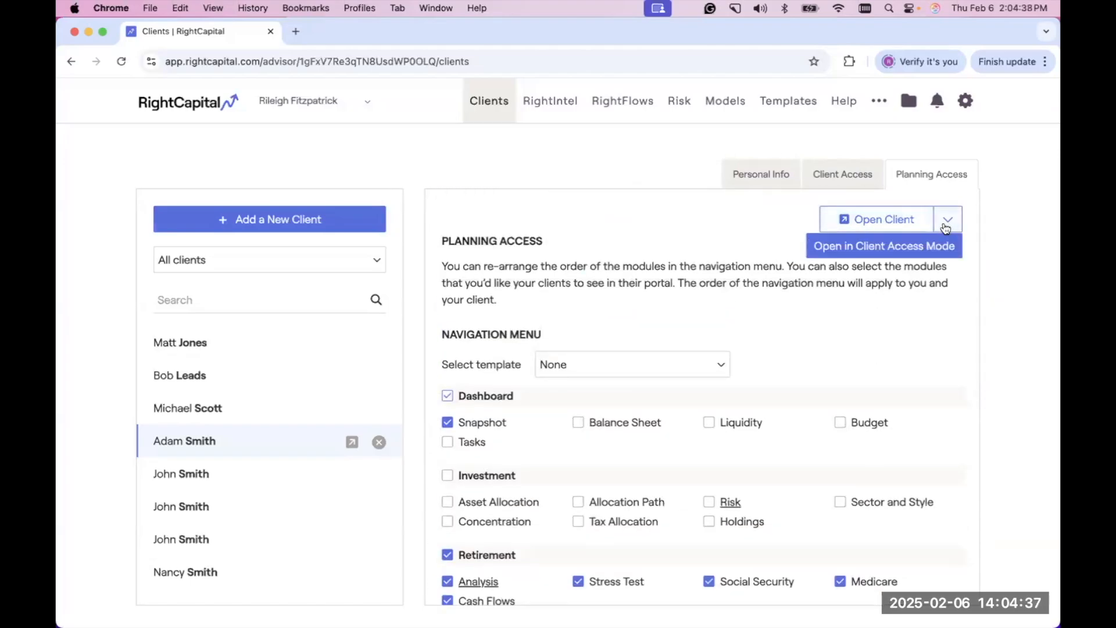
click(904, 248)
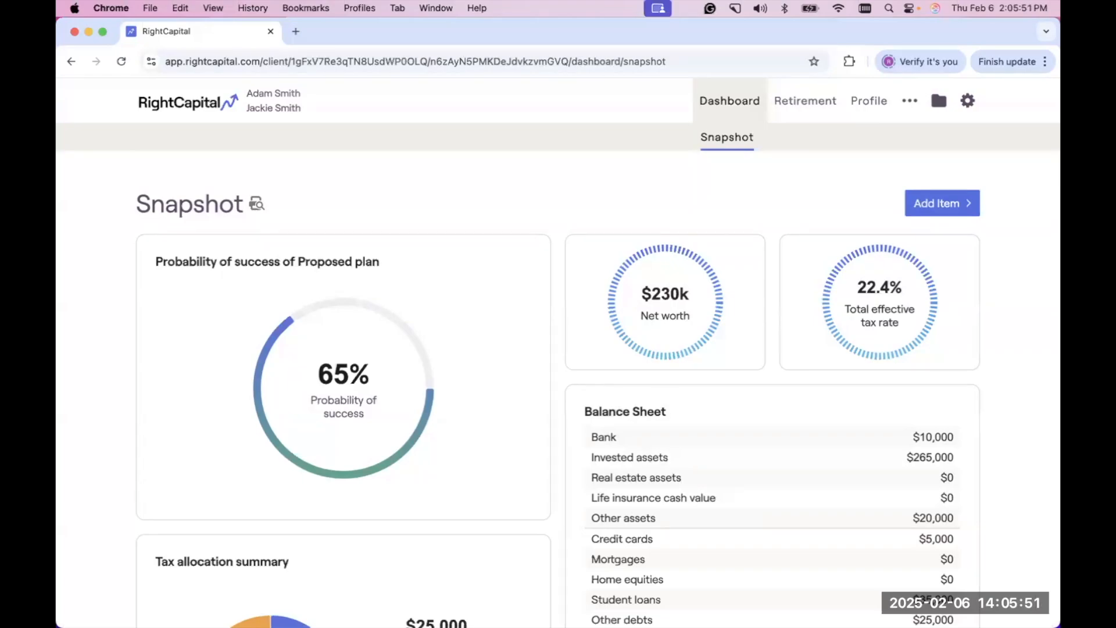
Return to the advisor's client list and review which modules are enabled in the same client's planning access.
click(185, 106)
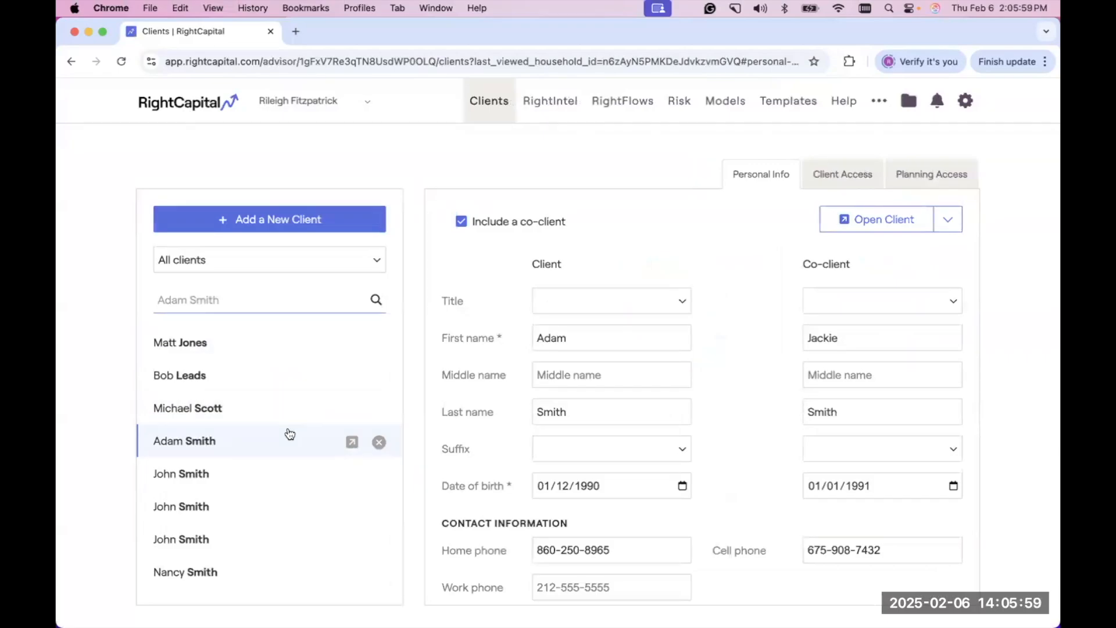
click(214, 451)
click(922, 181)
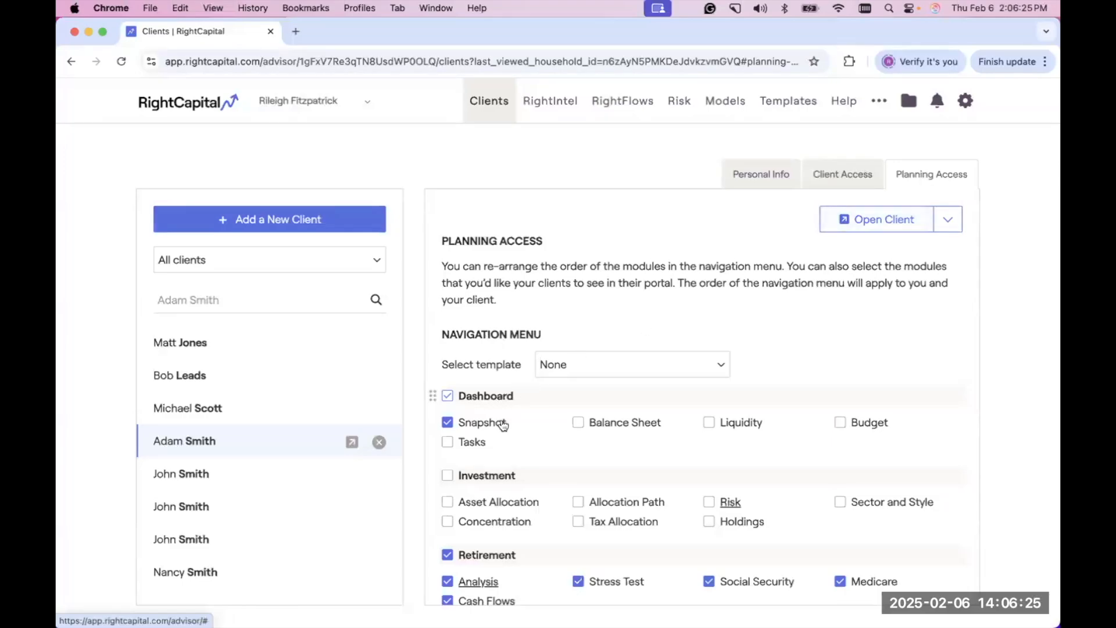
scroll(502, 424, down, 1)
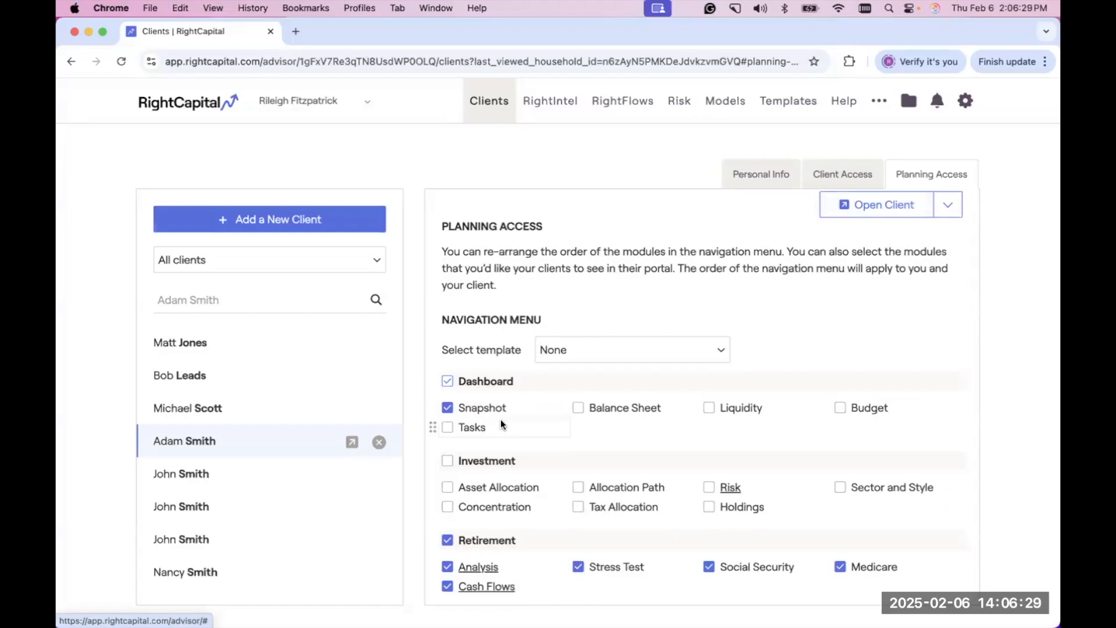
scroll(609, 448, down, 1)
scroll(609, 448, down, 10)
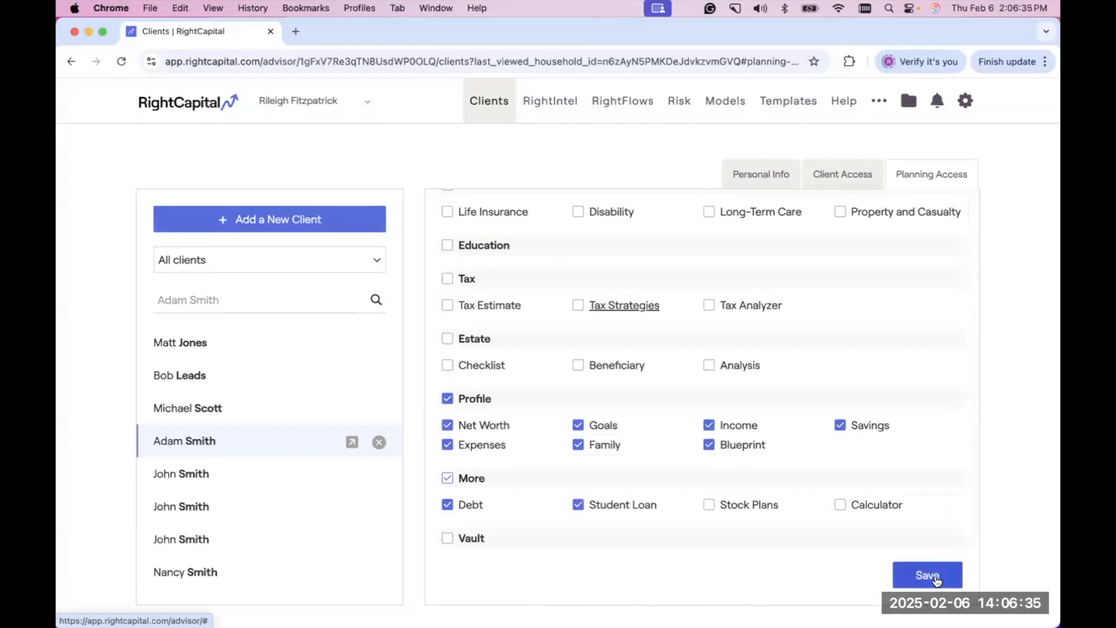
Reopen the same client's plan in Client Access Mode.
scroll(891, 379, up, 5)
scroll(890, 379, up, 10)
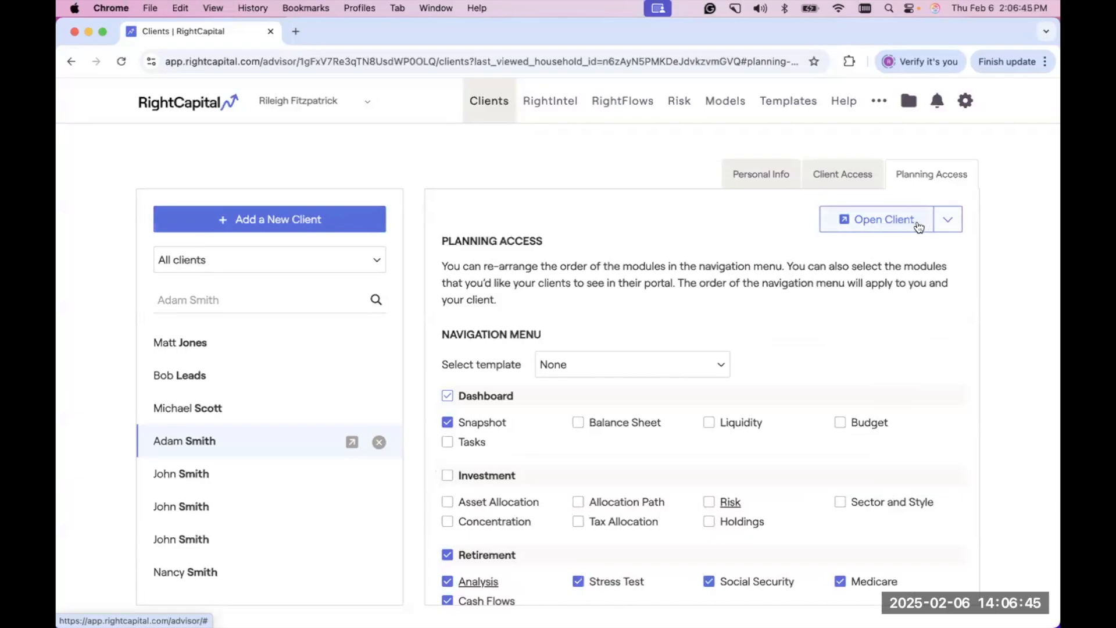
click(949, 221)
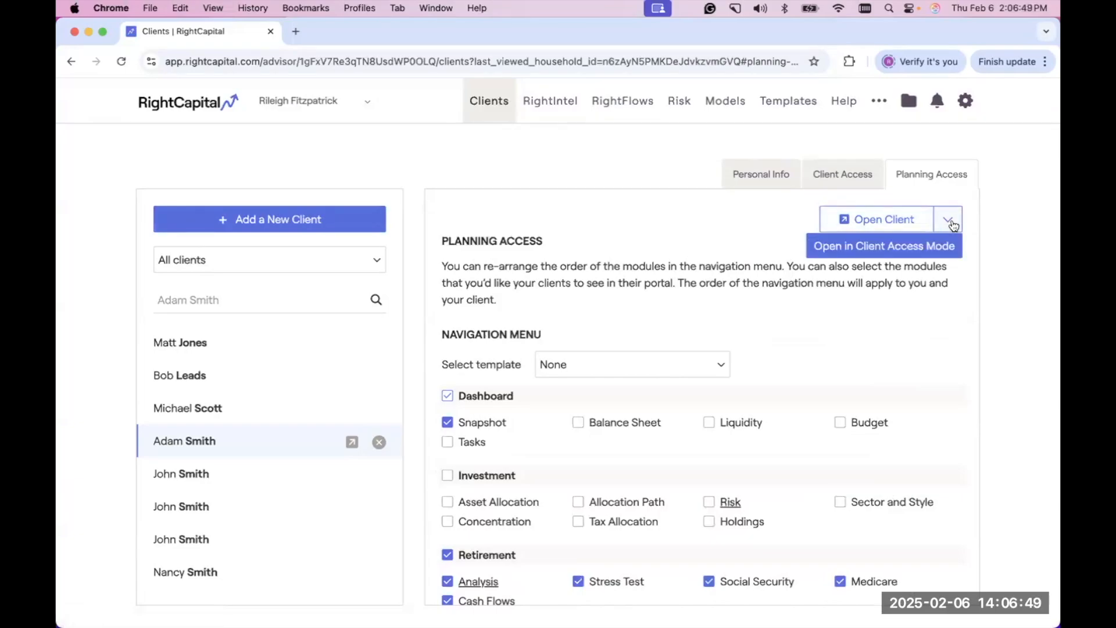
click(928, 244)
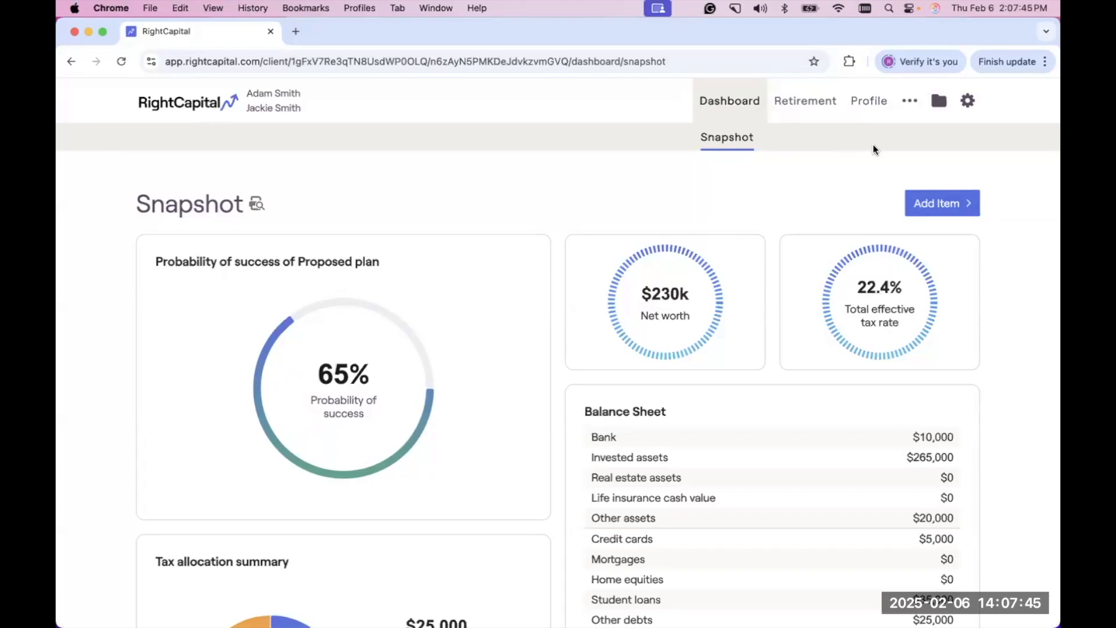
Open the profile's Blueprint and look through its Goals and Income, Savings, Expenses views, ending on Net Worth.
click(873, 101)
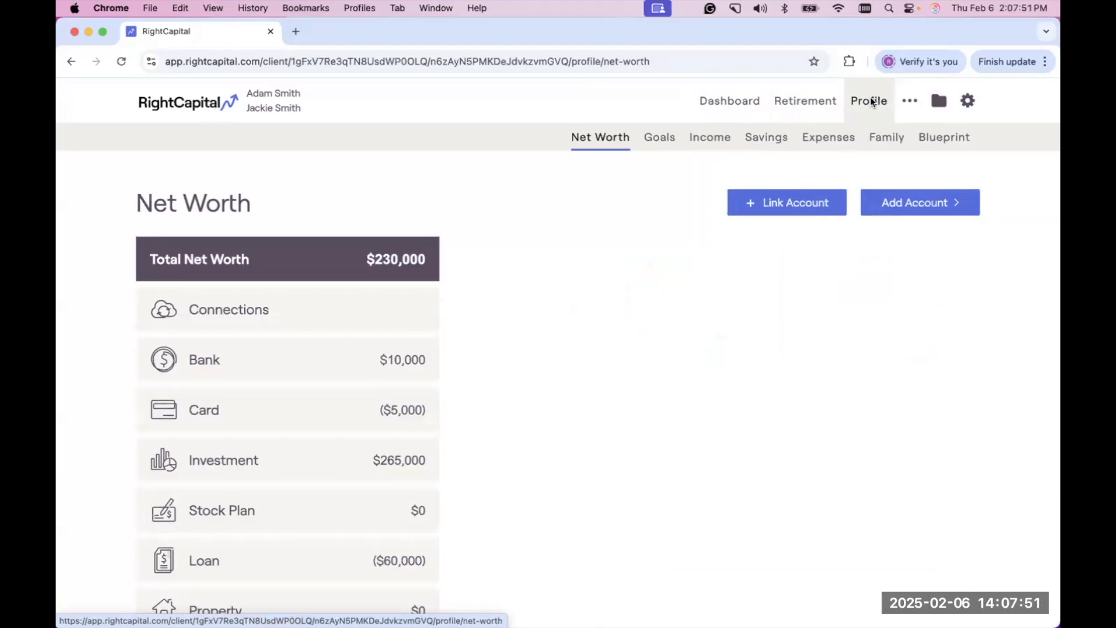
click(944, 135)
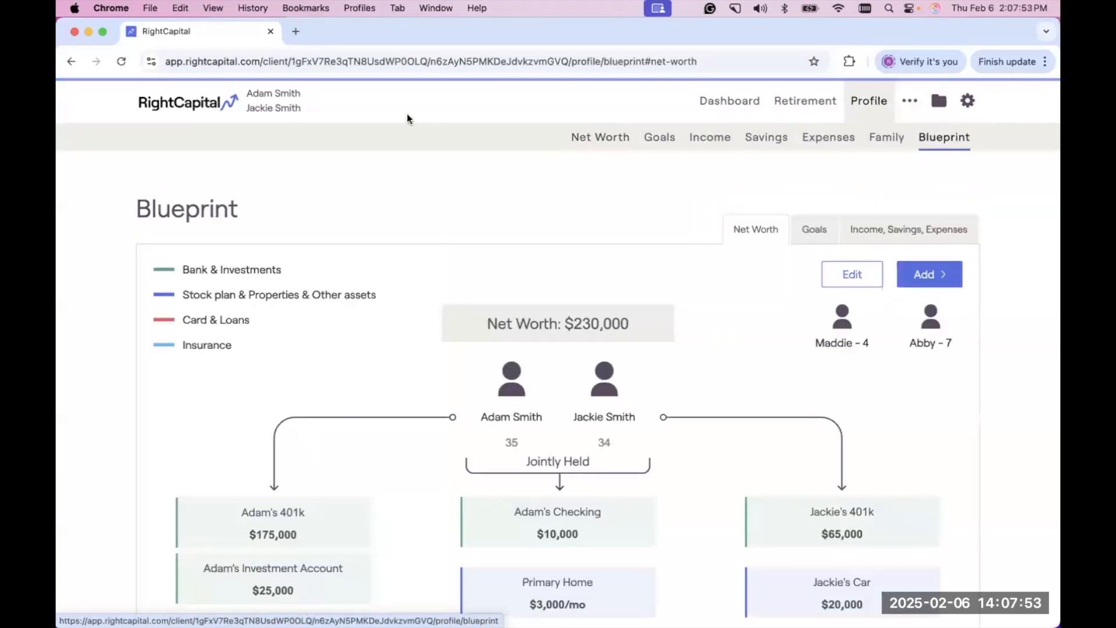
scroll(365, 244, down, 3)
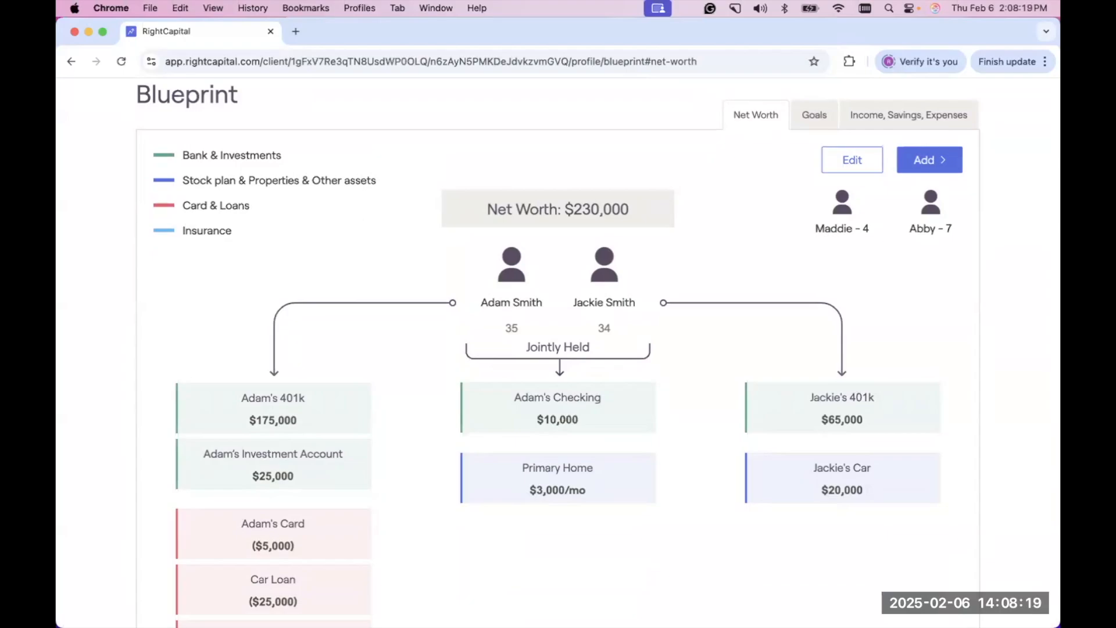
click(813, 117)
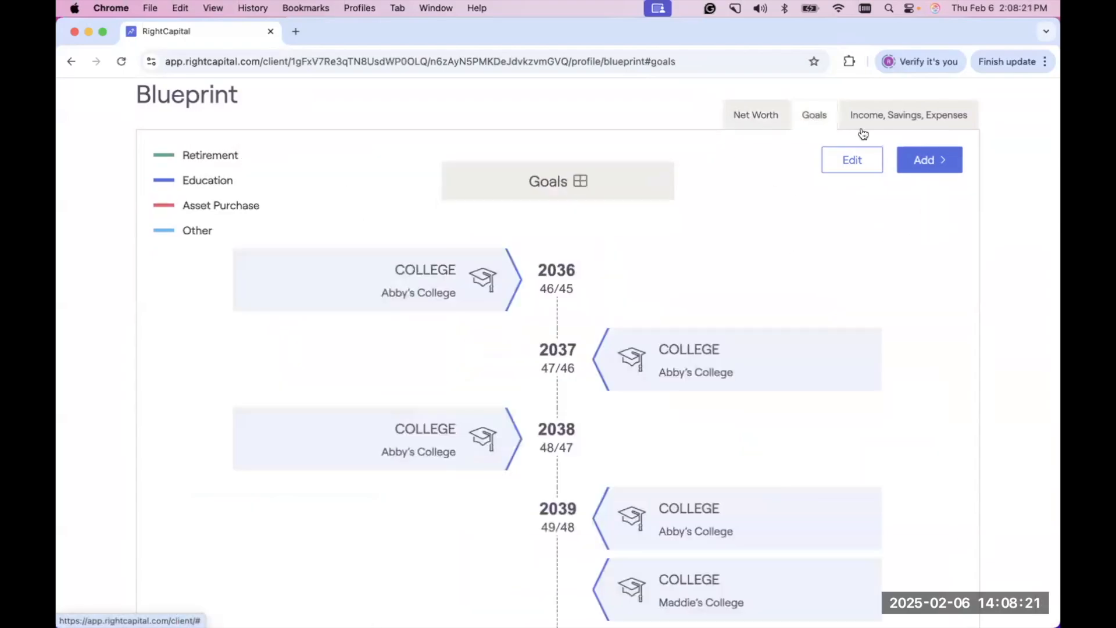
click(910, 113)
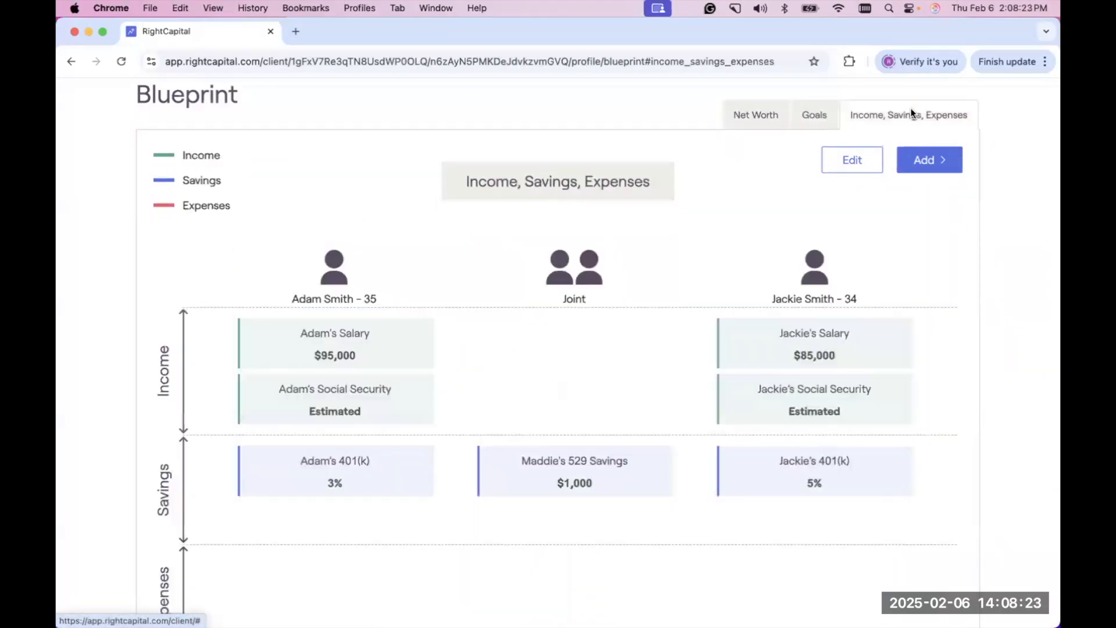
click(758, 115)
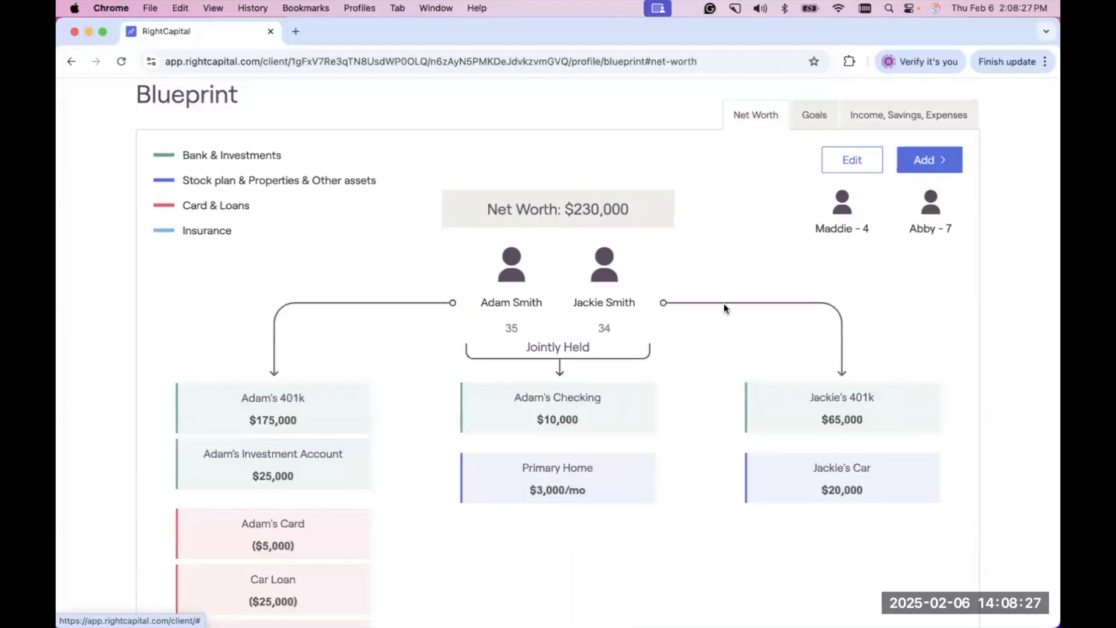
Set the total balance of the co-client's 401k account to $60,000 from the net worth Blueprint and save it.
scroll(724, 307, down, 1)
scroll(723, 308, down, 3)
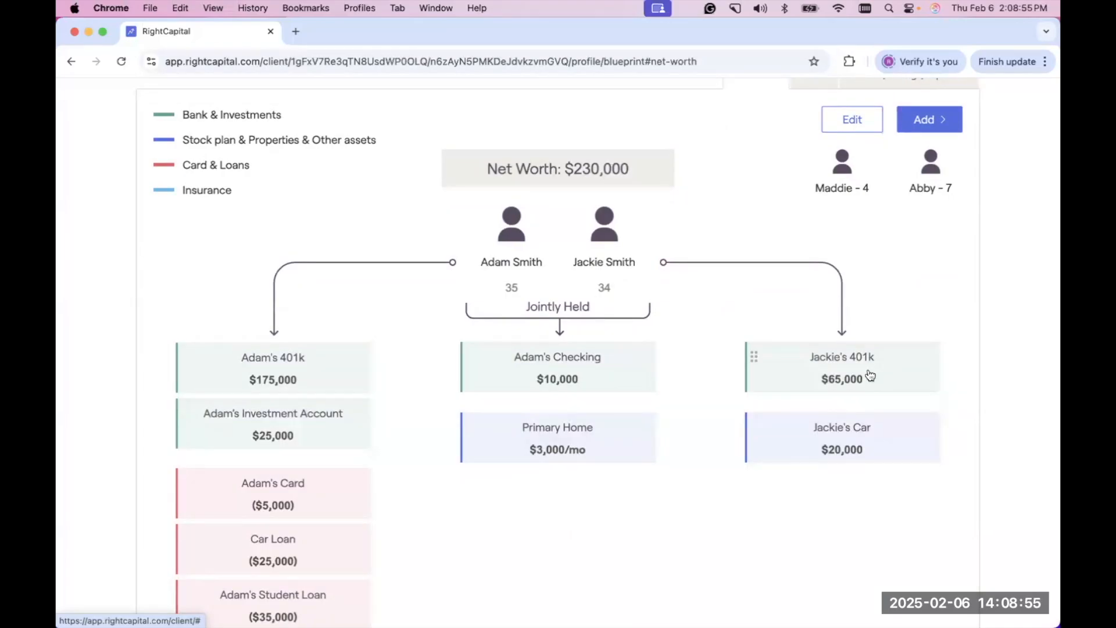
click(848, 373)
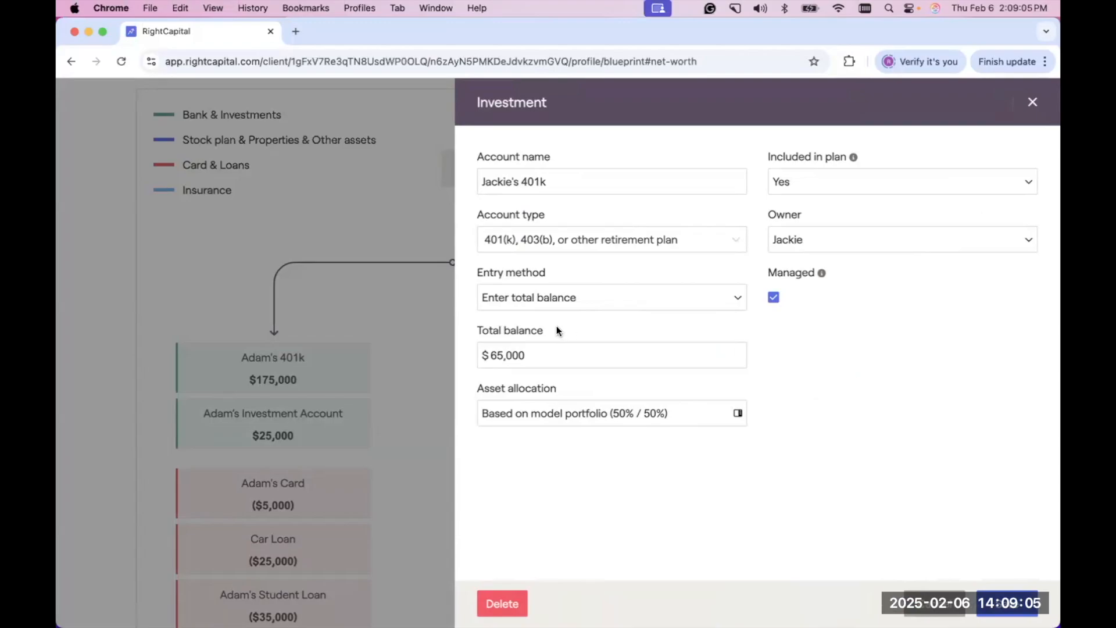
click(501, 356)
key(BackSpace)
text(0)
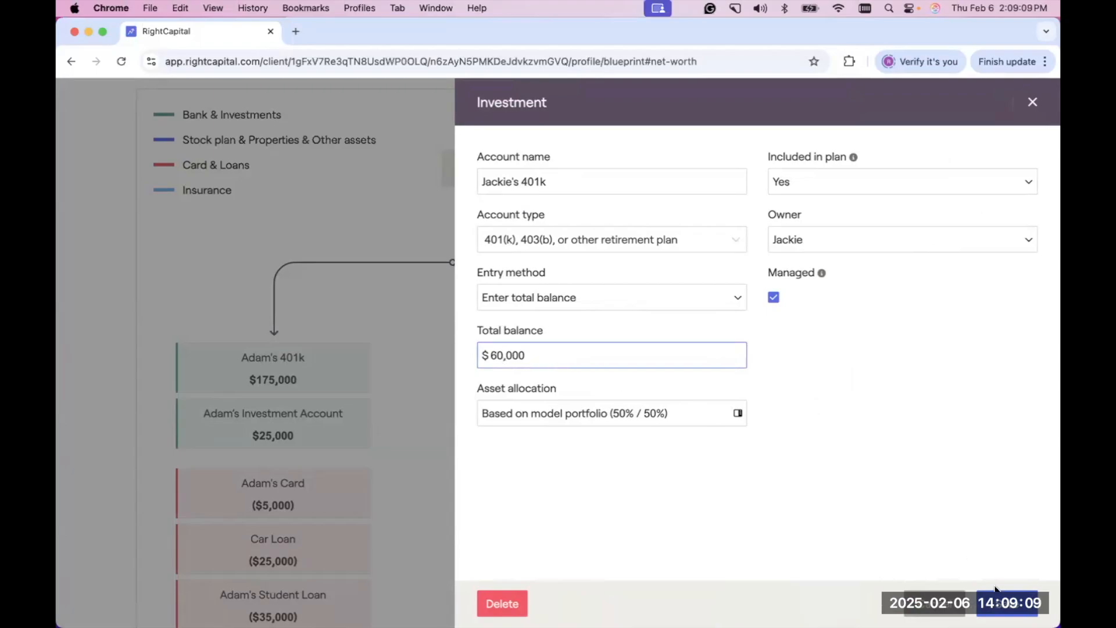
click(1011, 604)
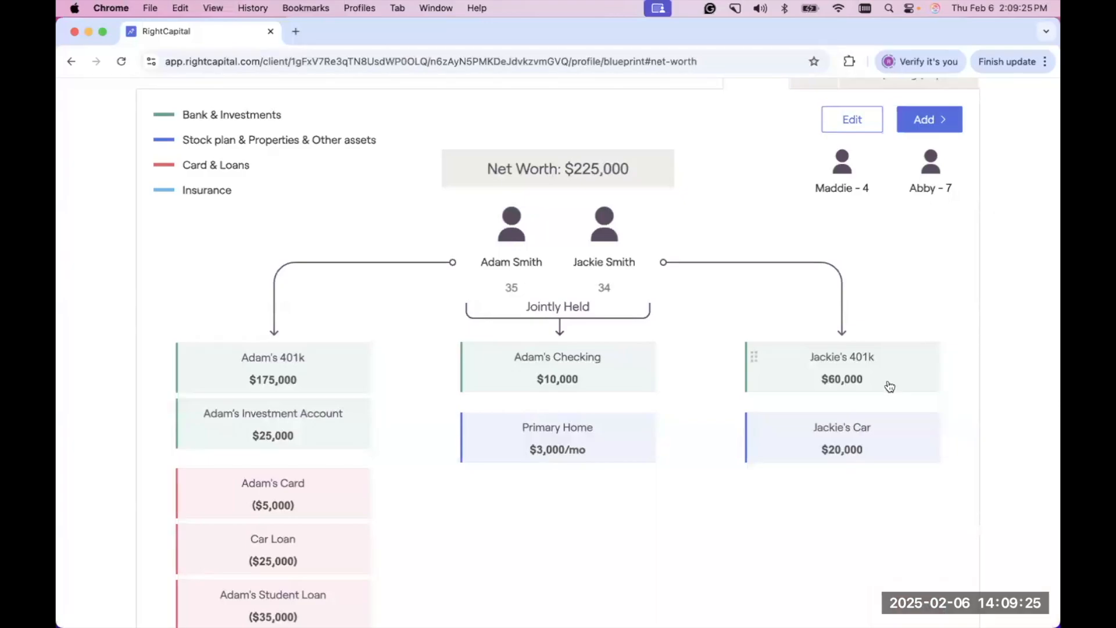
Check which item types can be added to the net worth Blueprint, and open its include-or-exclude settings.
scroll(888, 382, up, 3)
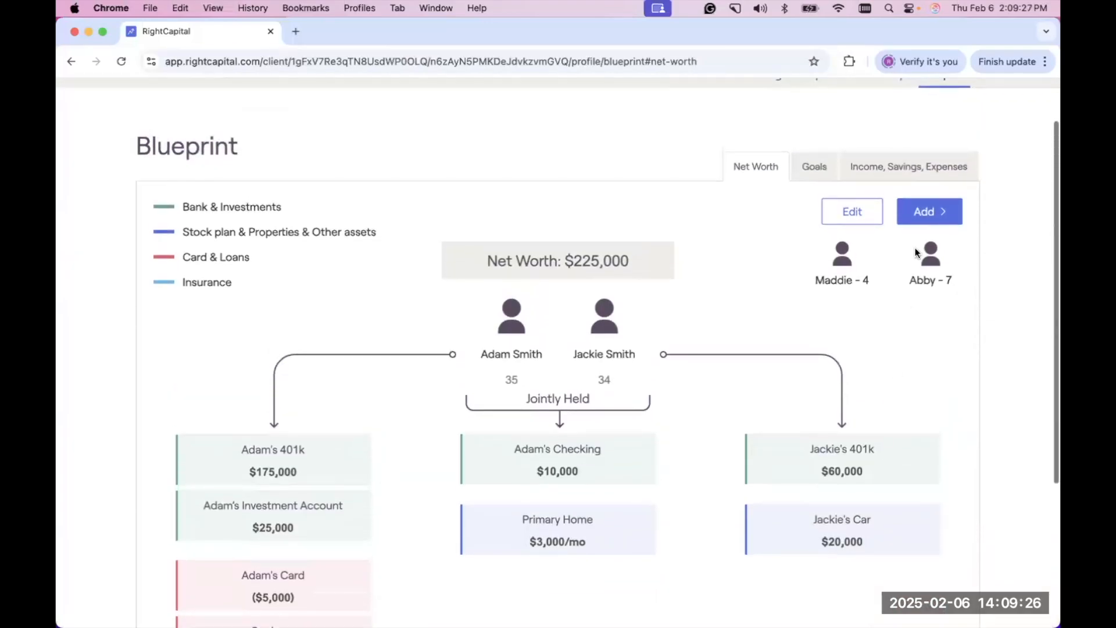
click(930, 214)
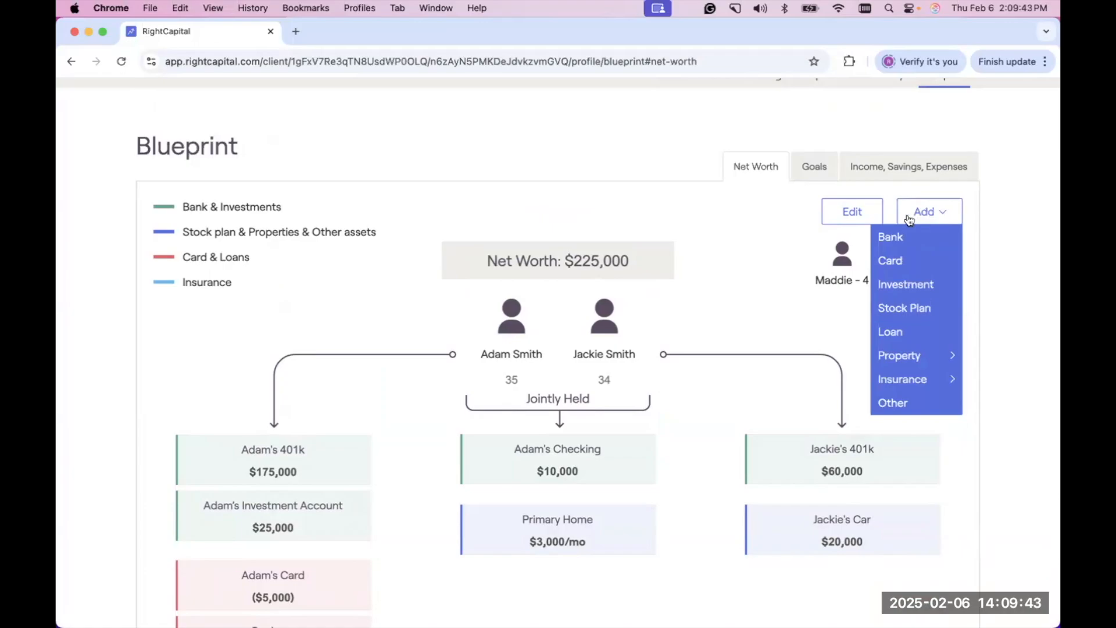
click(769, 231)
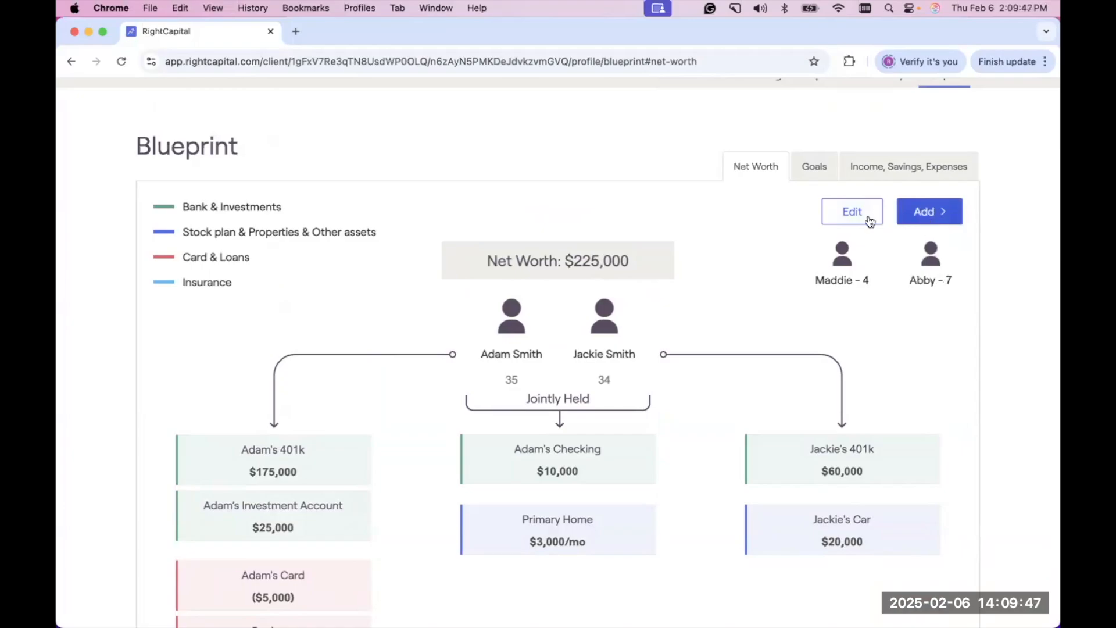
click(853, 212)
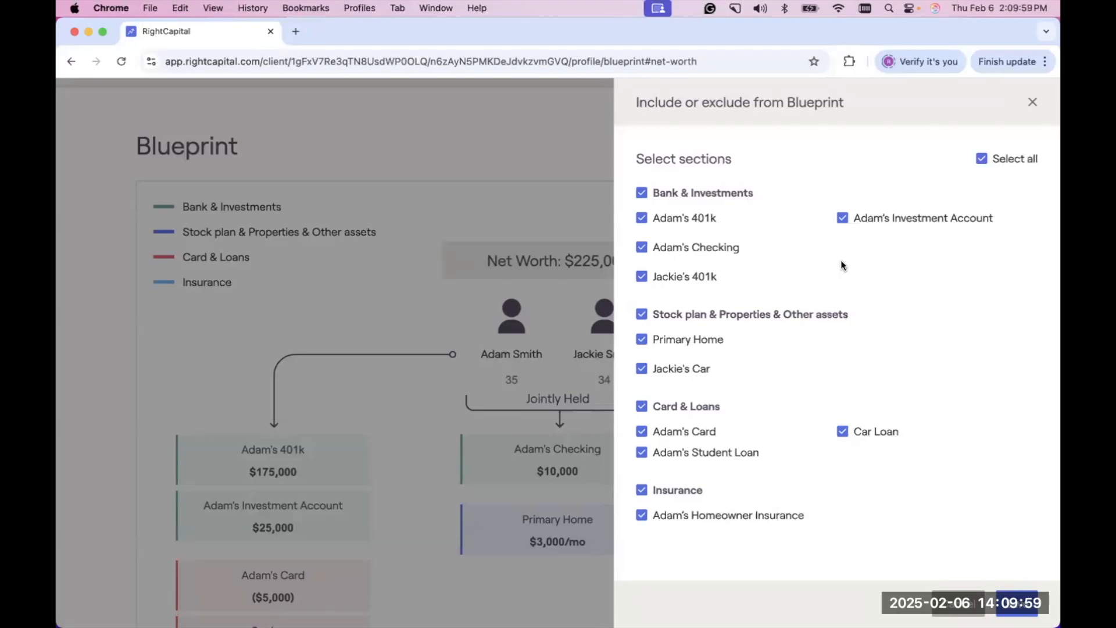
Exclude the co-client's car from the net worth Blueprint, include it again, and save the selection.
click(662, 368)
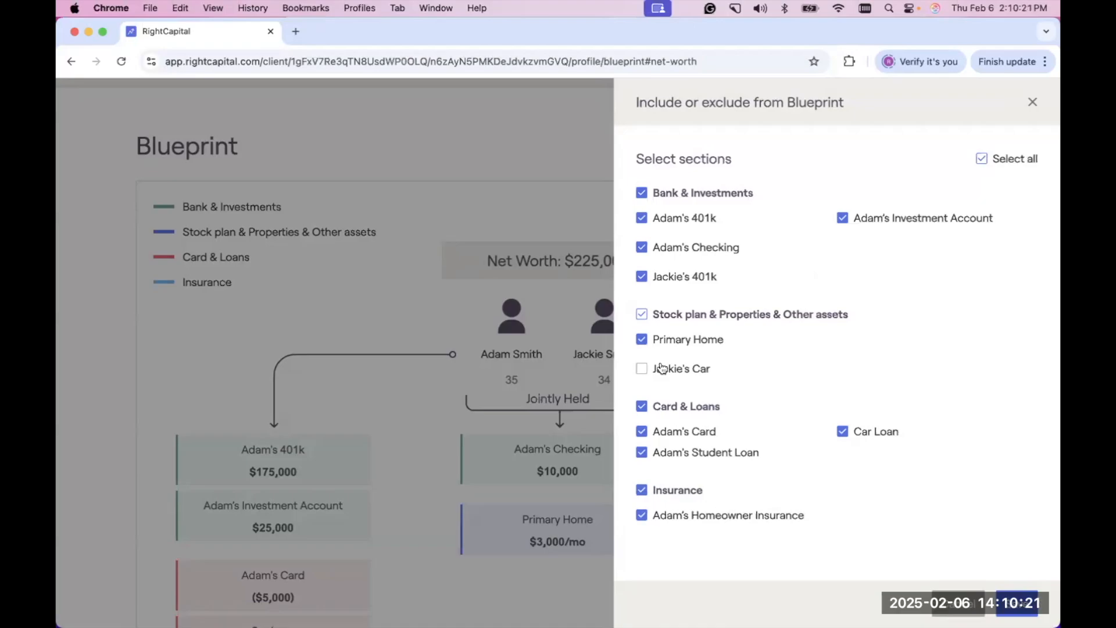
click(662, 368)
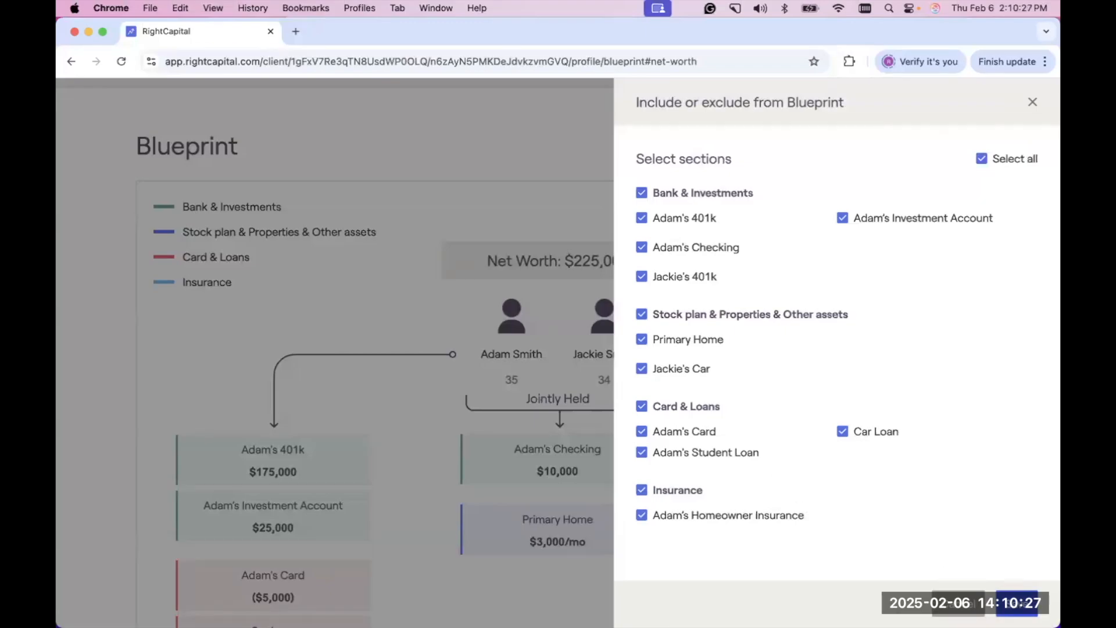
click(1019, 603)
scroll(837, 418, down, 2)
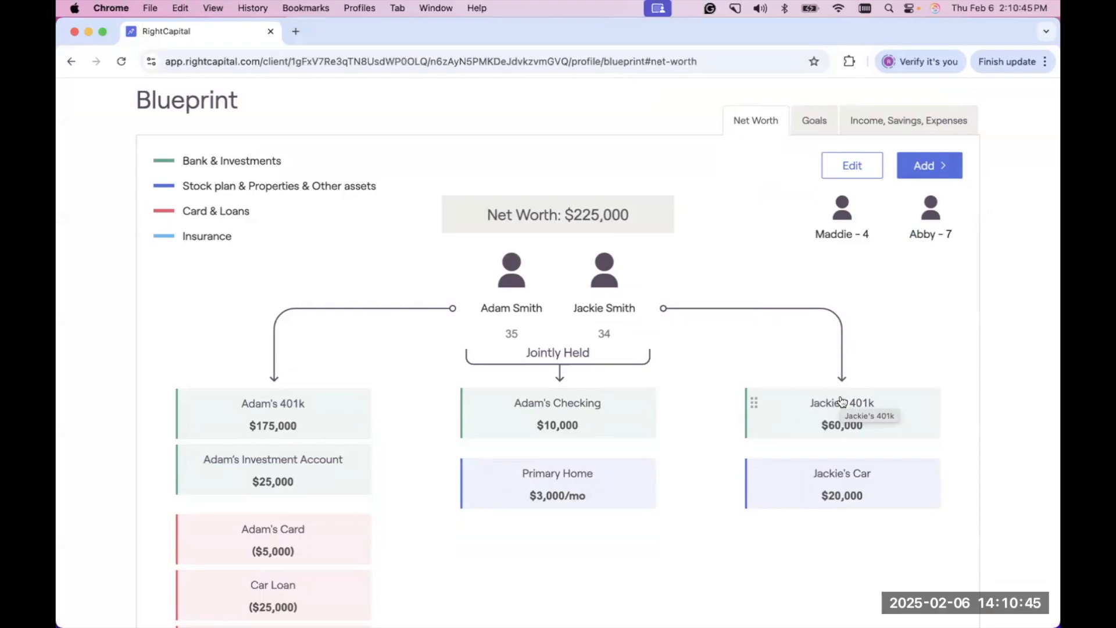
Open the Blueprint's Goals view and switch it from the timeline to the category layout and back.
click(815, 122)
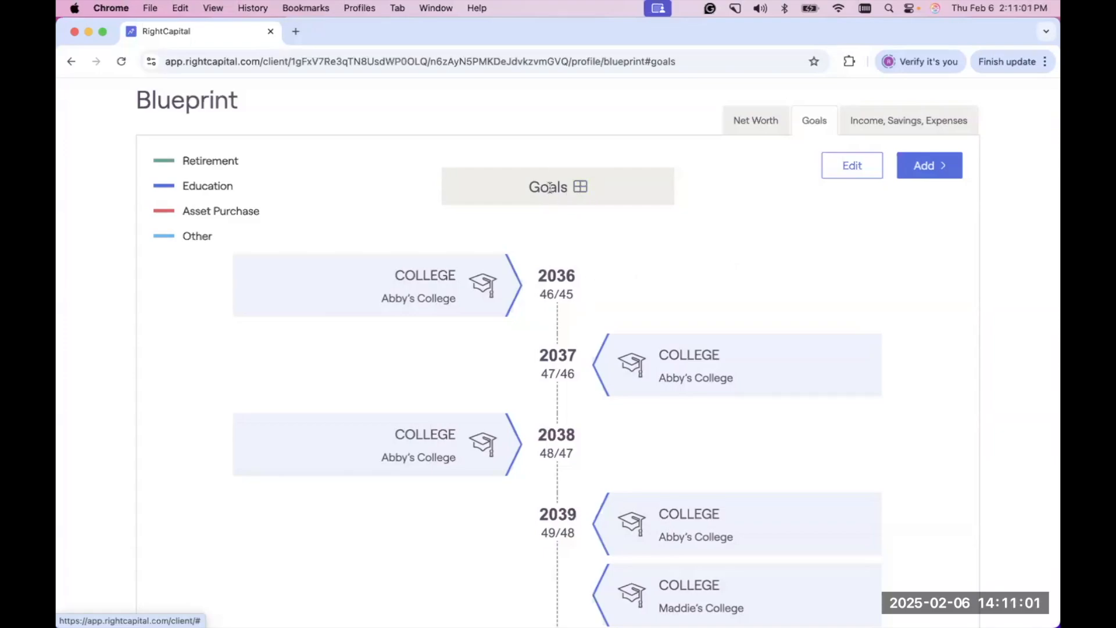
click(581, 186)
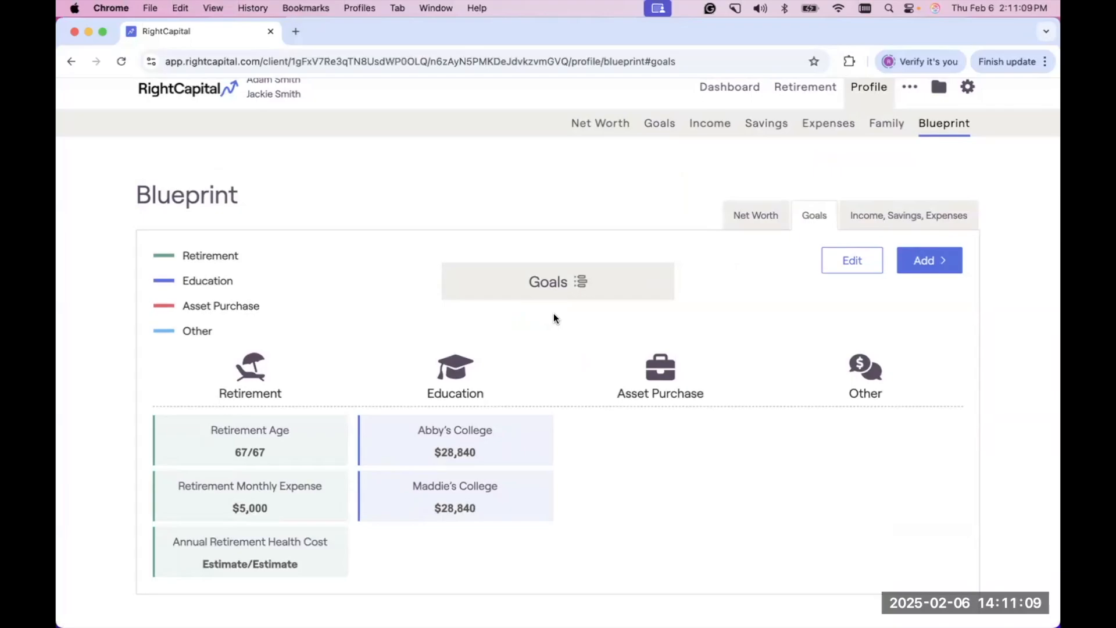
click(581, 290)
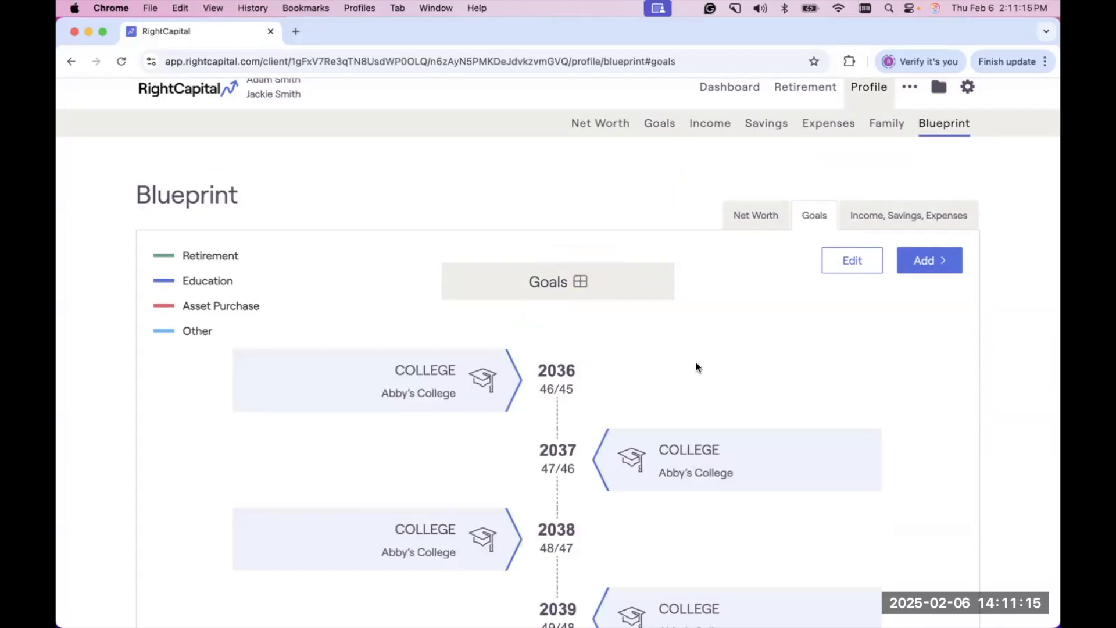
Check which goal types can be added, and review the display frequency options for the older child's college goal in the include-or-exclude settings.
click(941, 264)
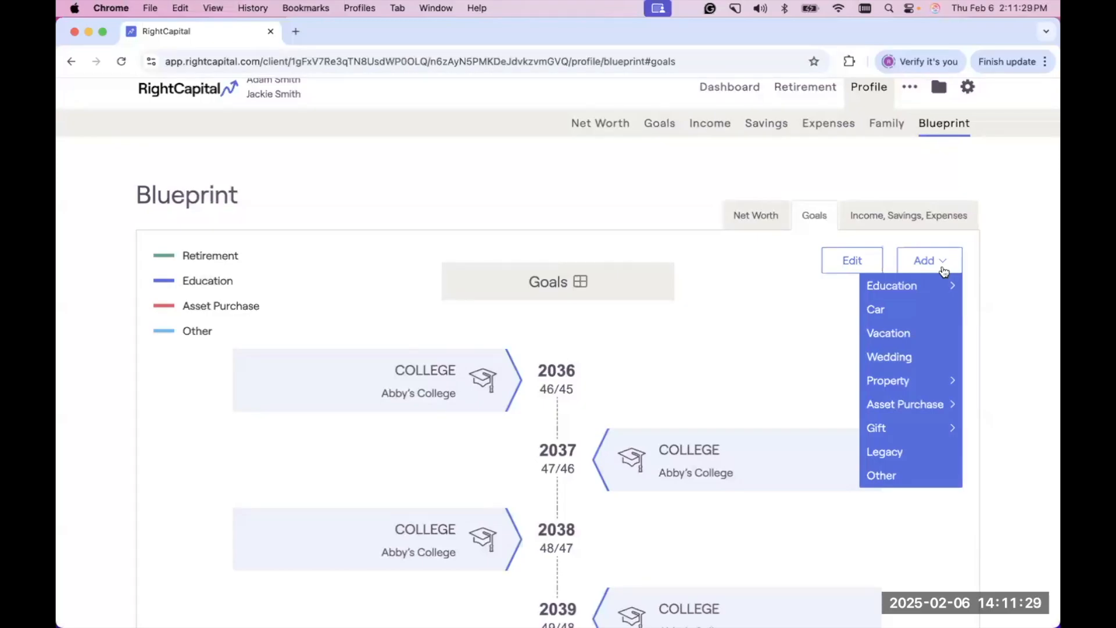
click(741, 284)
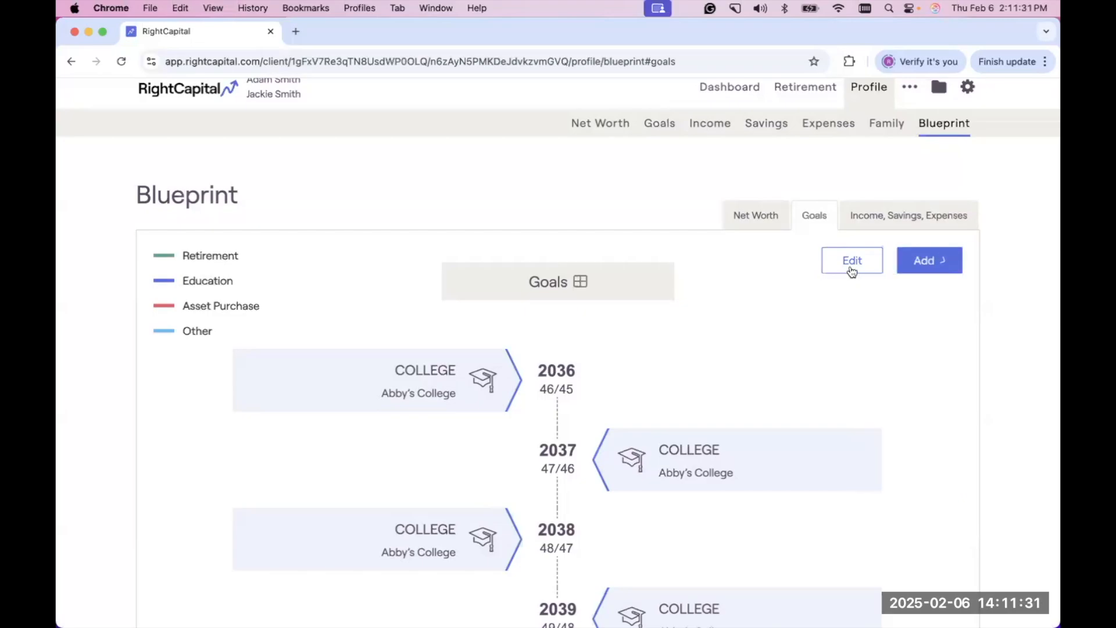
click(852, 262)
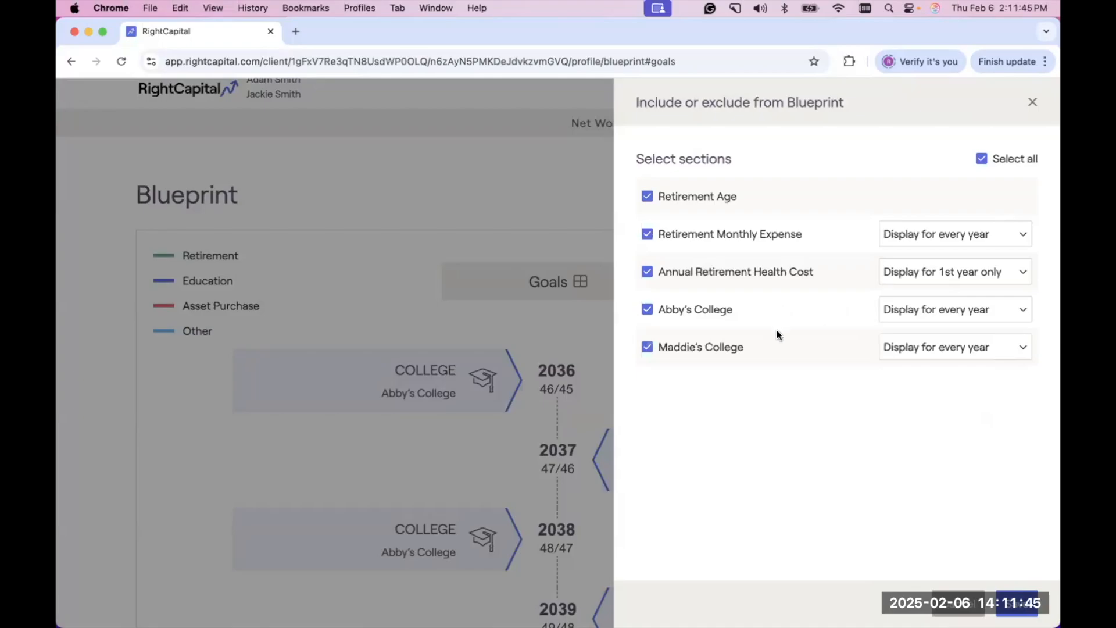
click(930, 313)
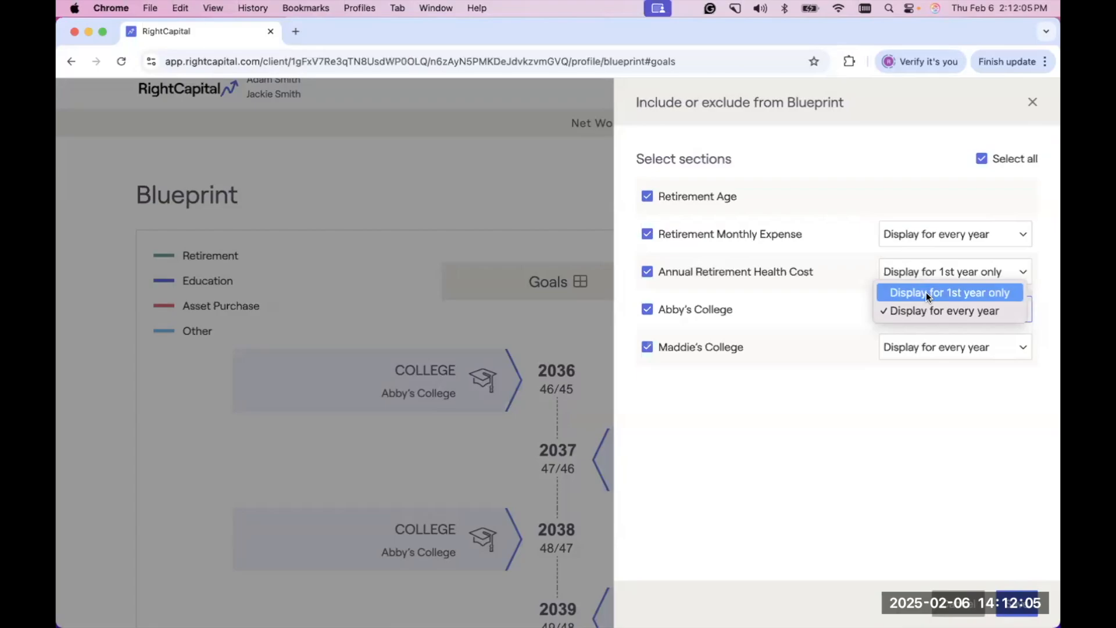
click(909, 426)
click(1016, 603)
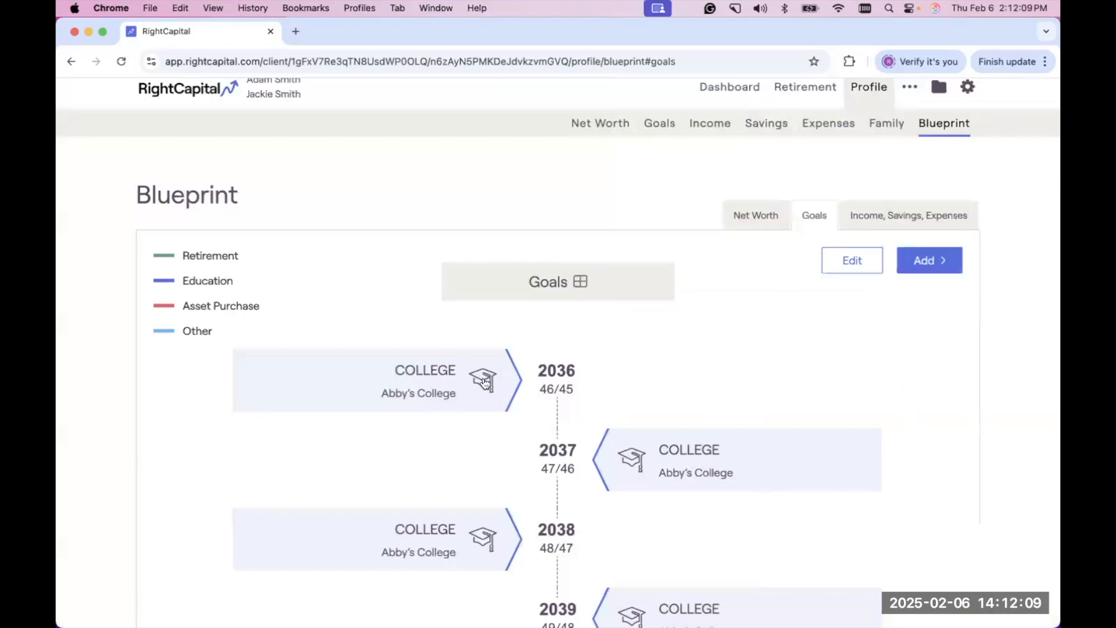
Review the details of the older child's college goal from its 2036 timeline entry and close it without editing.
click(419, 374)
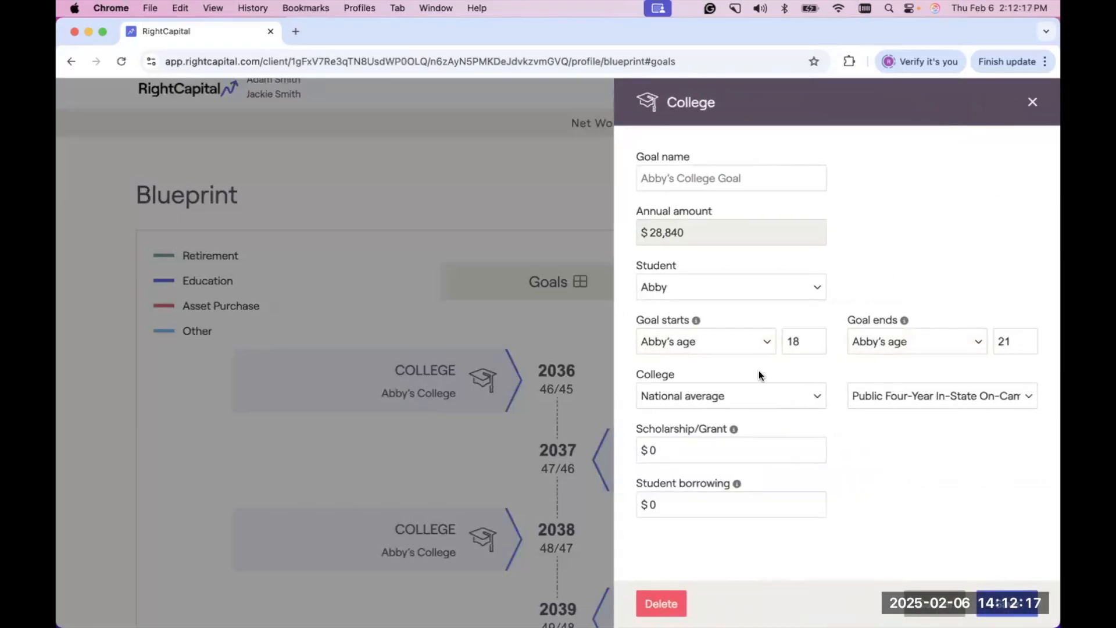
scroll(758, 371, down, 2)
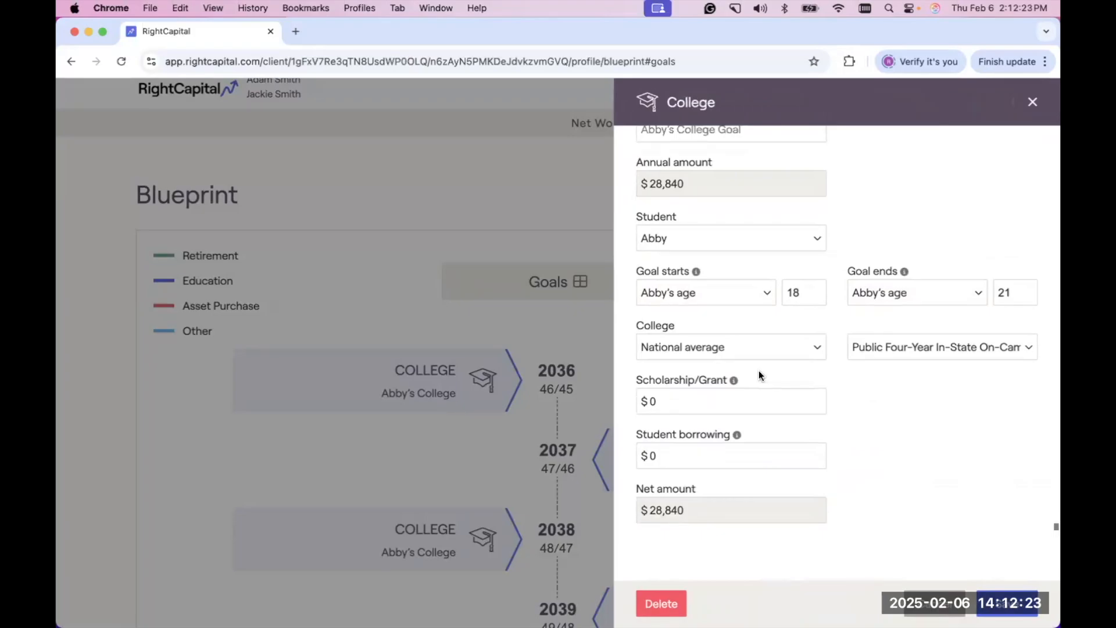
click(1030, 107)
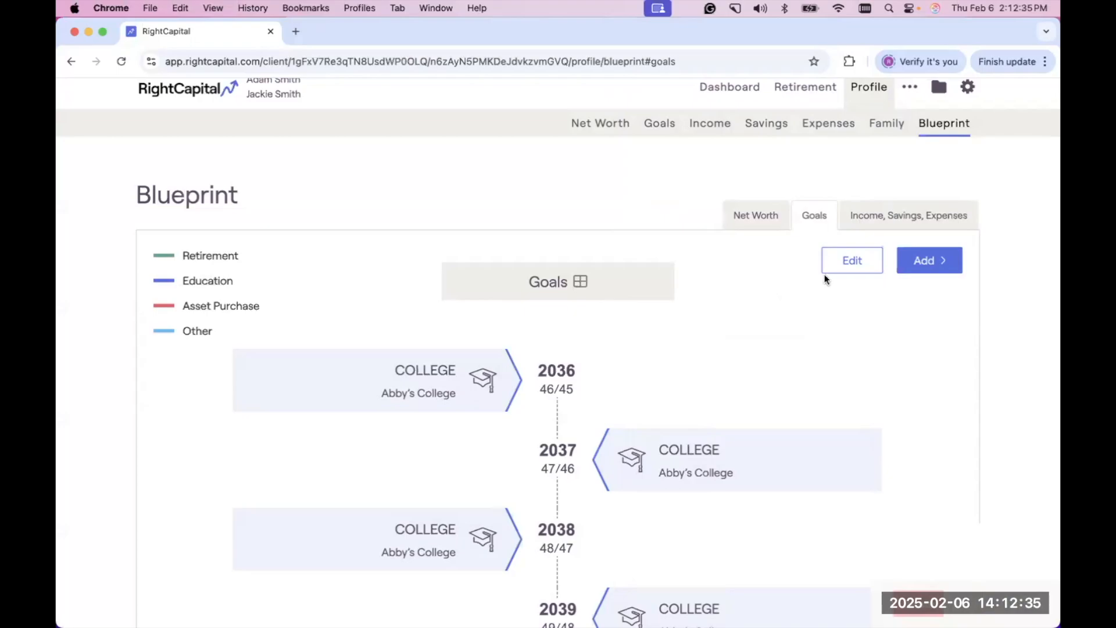
Look through the Blueprint's Income, Savings, Expenses view down to the expenses section, and return to the Net Worth view.
click(882, 218)
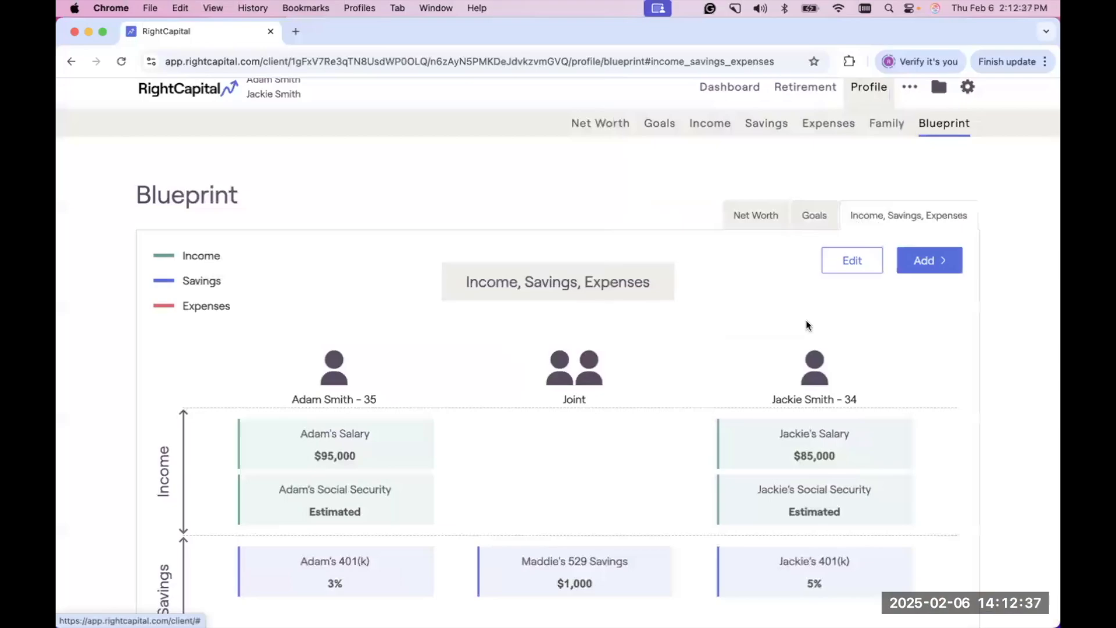
scroll(687, 345, down, 2)
scroll(687, 346, down, 4)
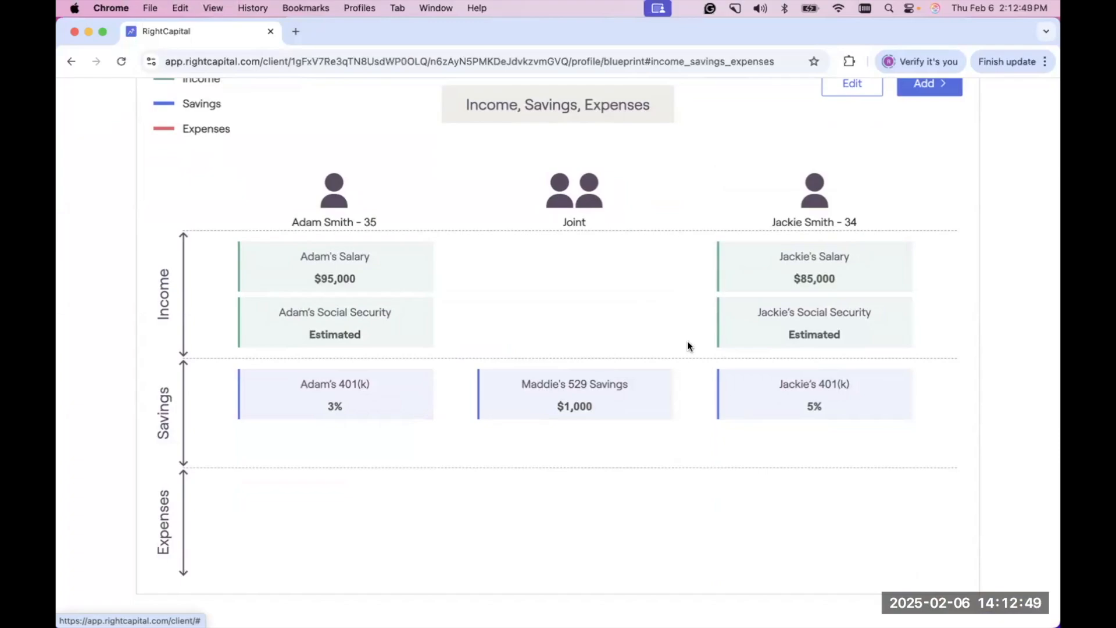
scroll(687, 342, up, 2)
scroll(687, 343, up, 3)
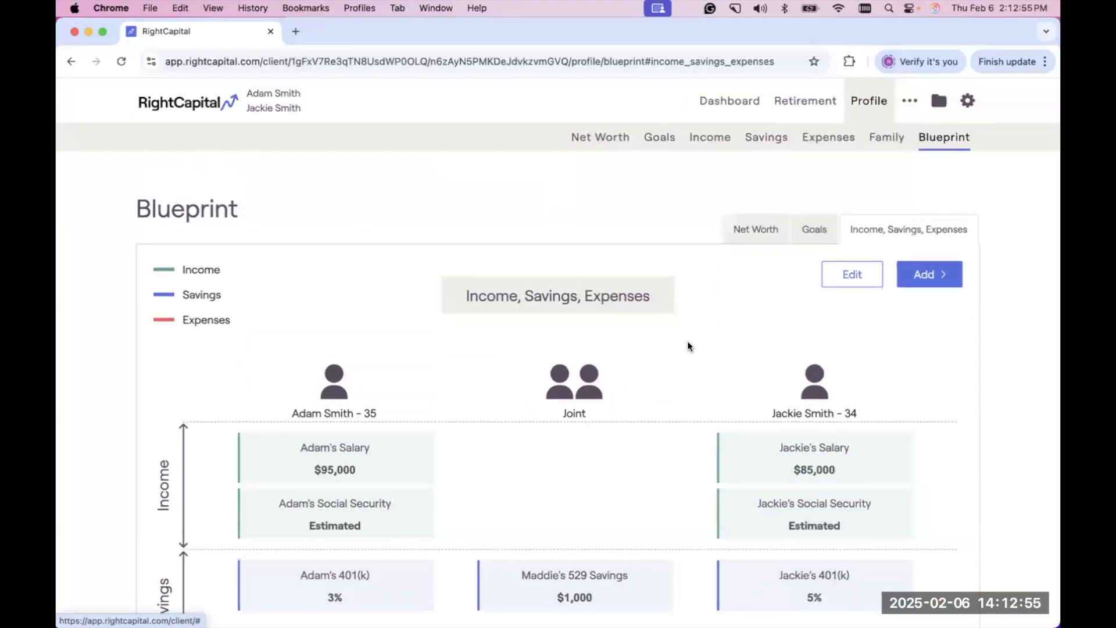
click(747, 232)
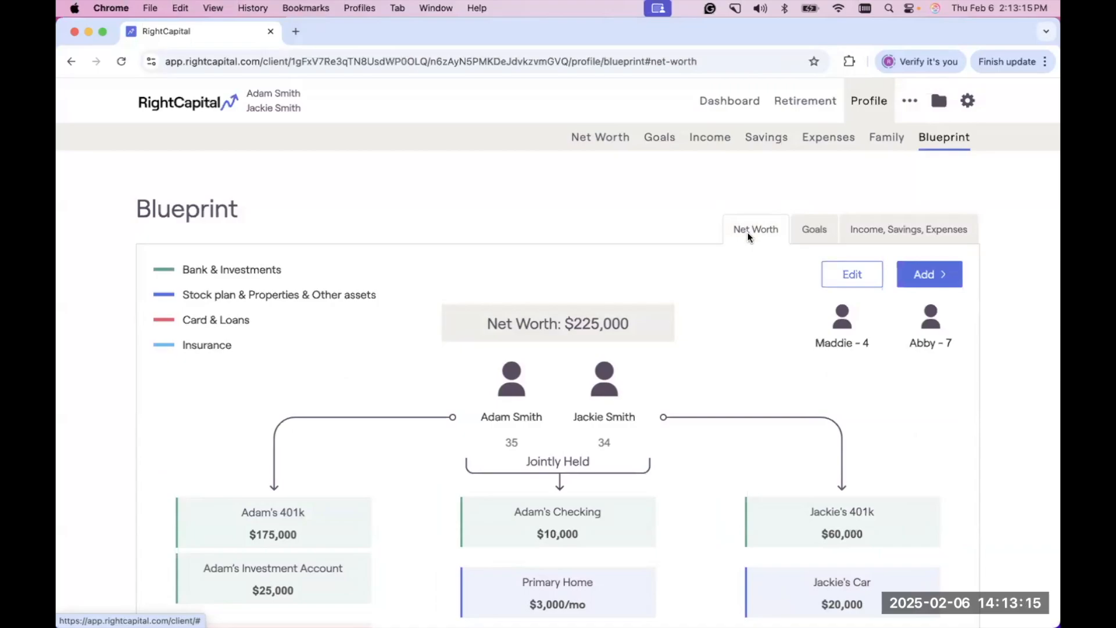
Delete the Total effective tax rate tile from the dashboard Snapshot.
click(742, 103)
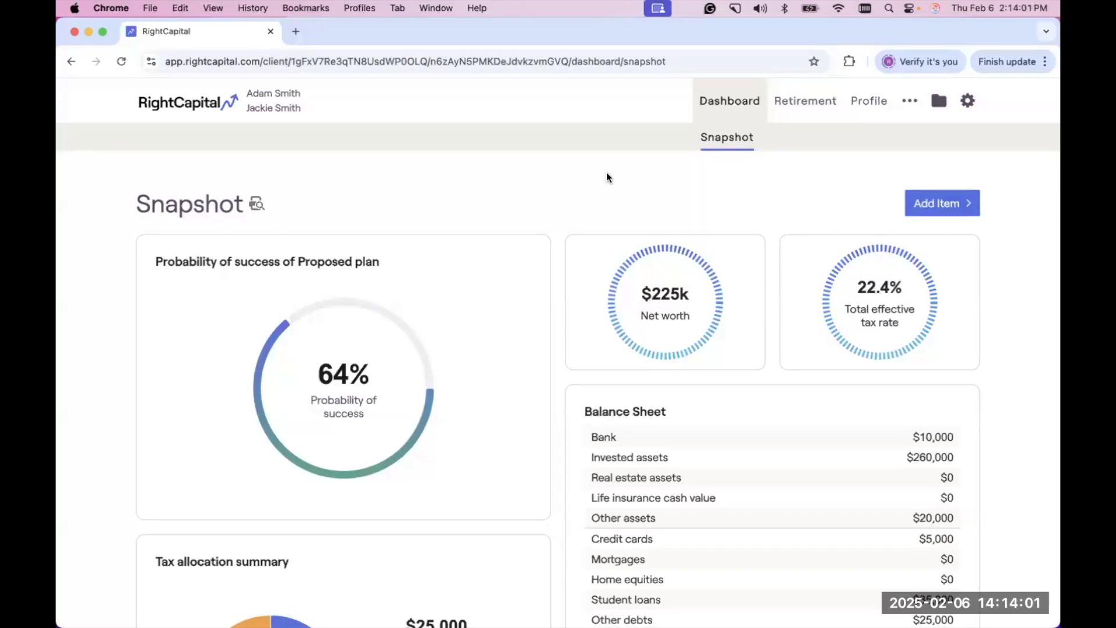
mouse_move(860, 311)
click(966, 252)
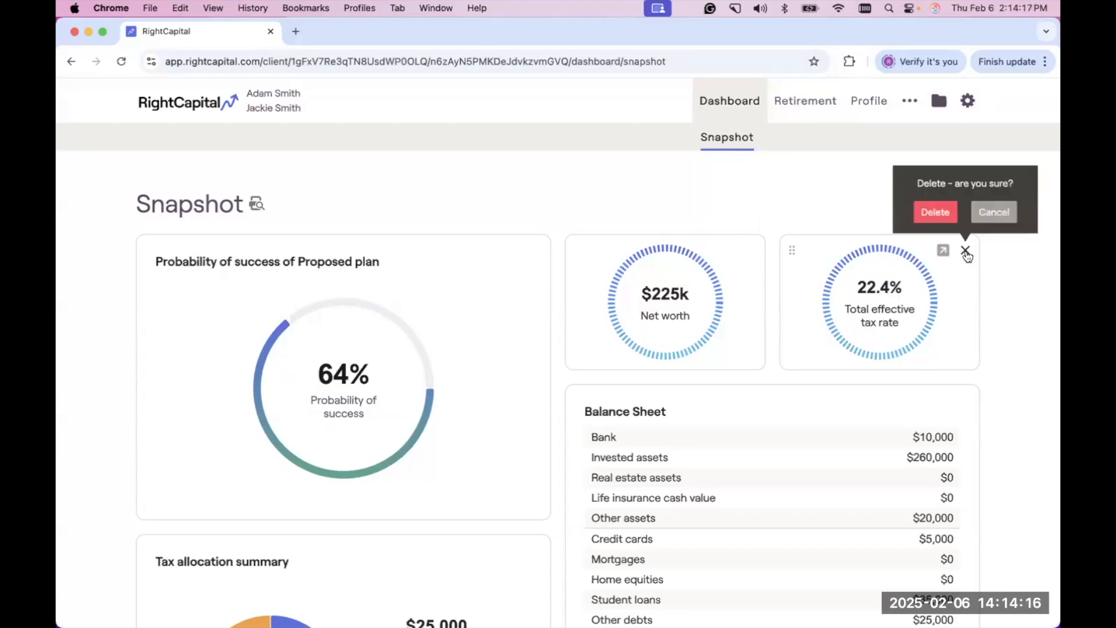
click(938, 222)
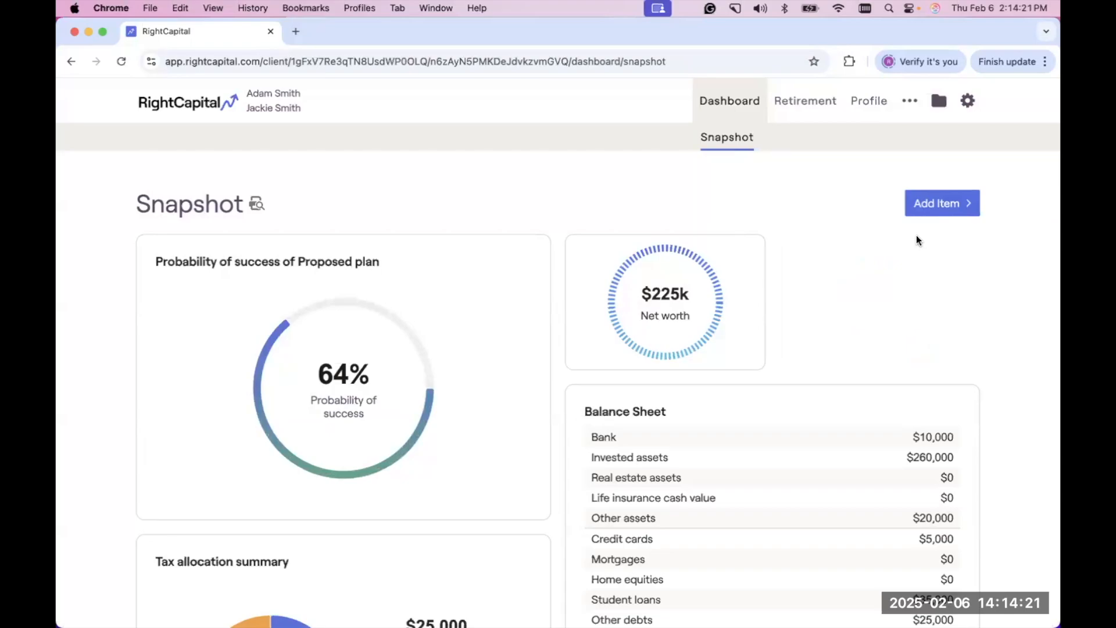
Browse the item categories available for the Snapshot and add the Savings rate key metric.
click(956, 213)
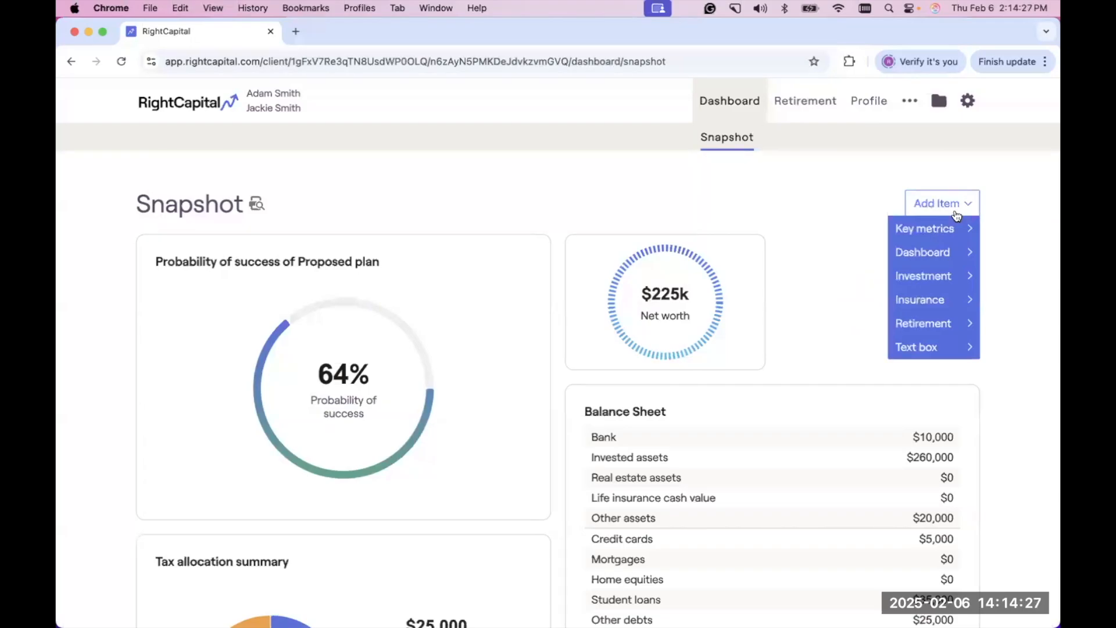
mouse_move(953, 228)
mouse_move(949, 251)
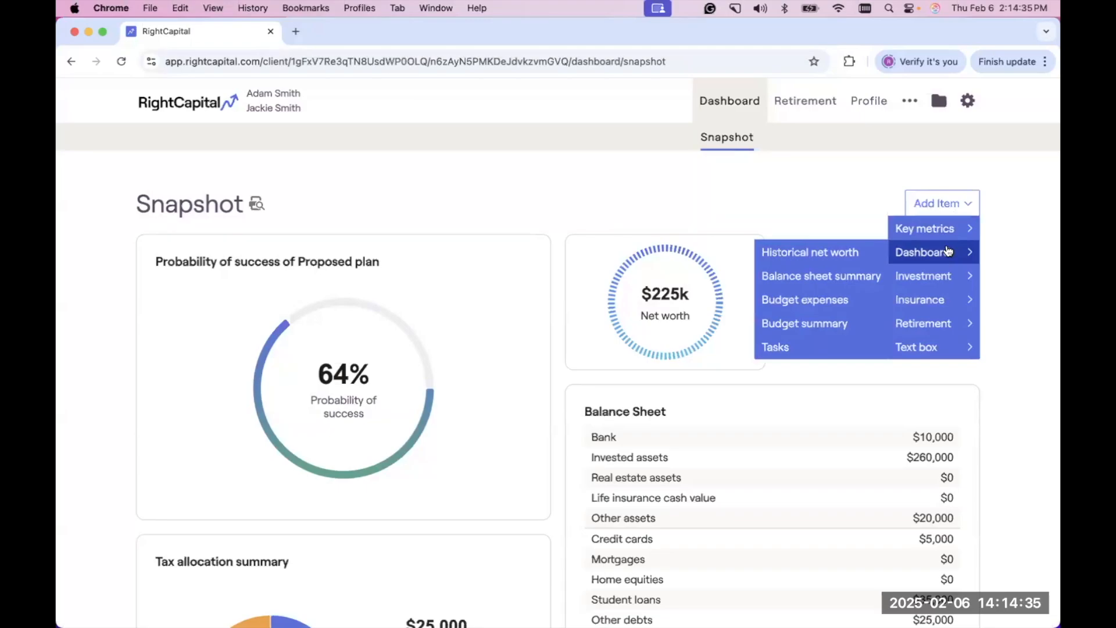
mouse_move(929, 278)
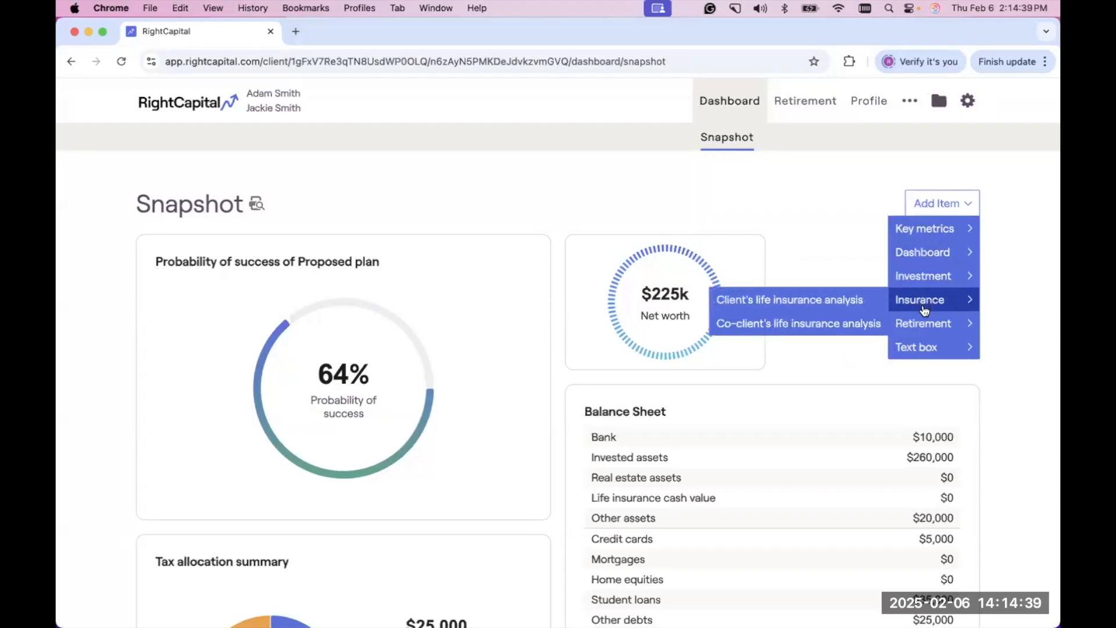
mouse_move(921, 319)
mouse_move(919, 345)
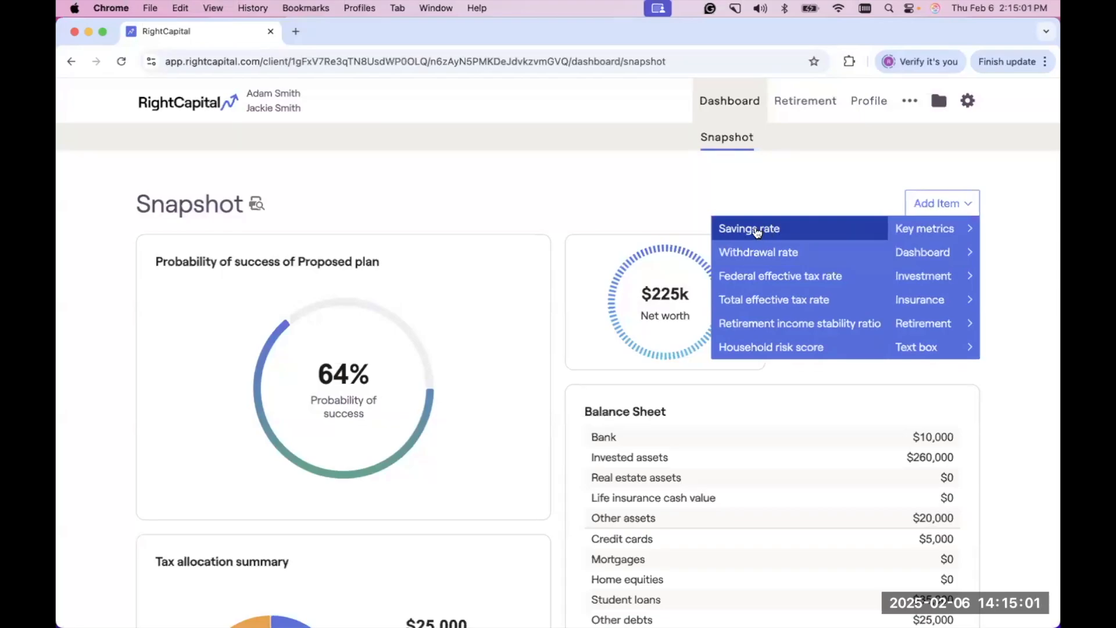
click(765, 233)
Rearrange the Snapshot so Savings rate comes before Net worth and the Balance Sheet sits above both tiles.
scroll(827, 210, down, 3)
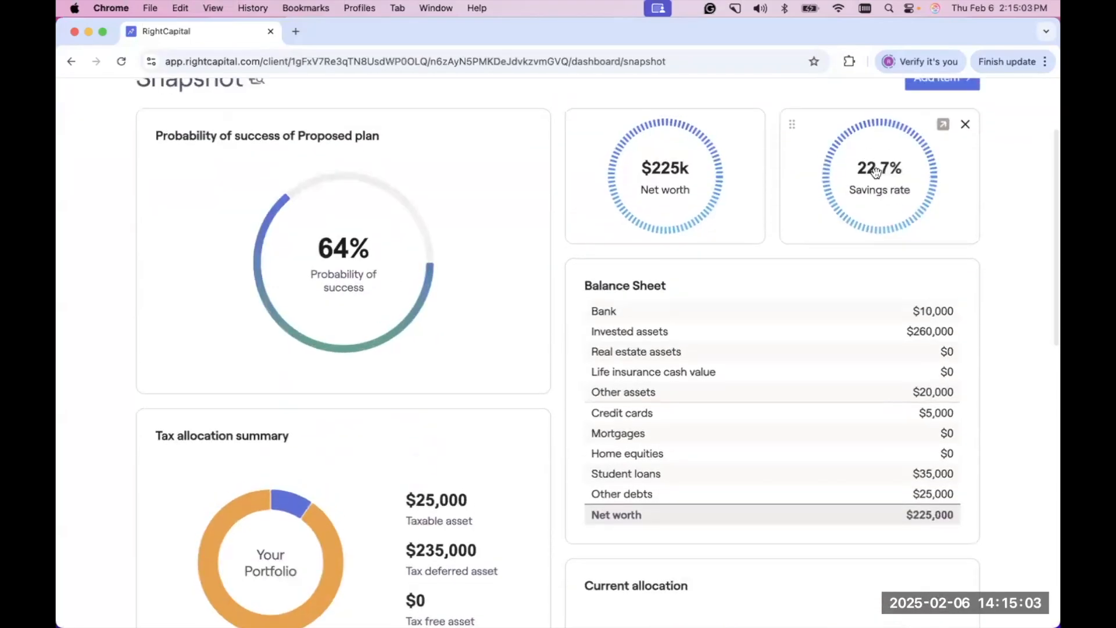
scroll(875, 173, up, 1)
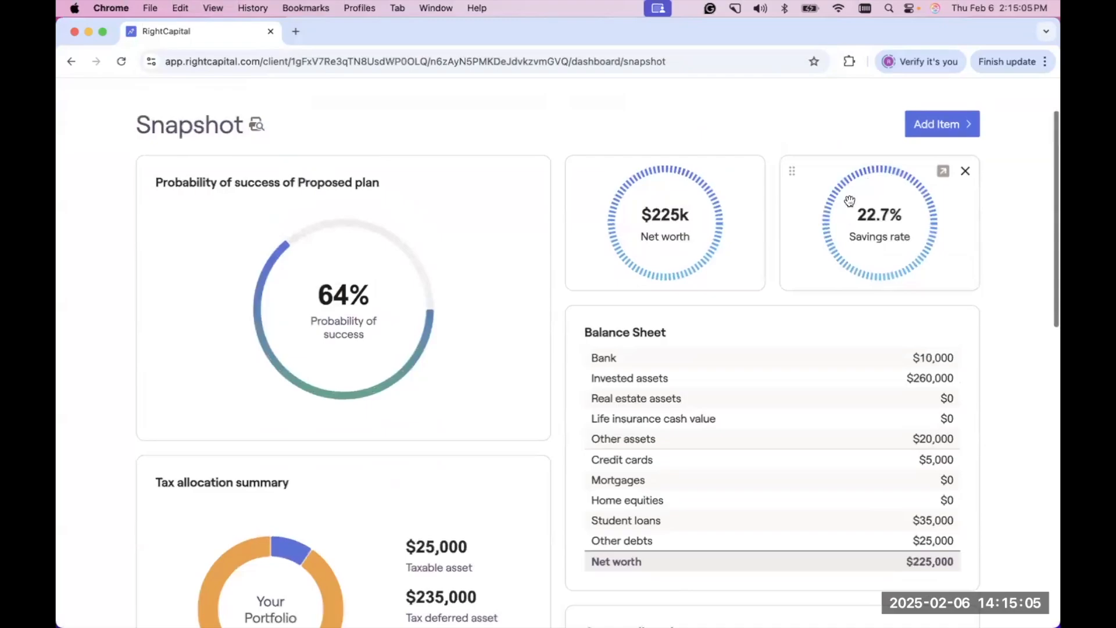
scroll(850, 200, up, 1)
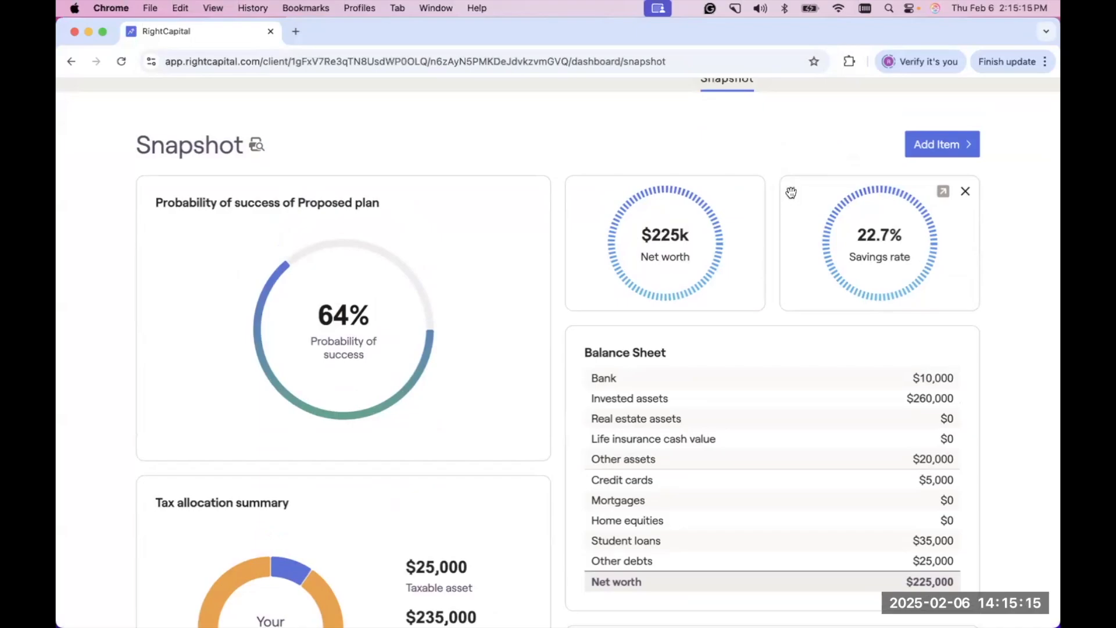
drag(791, 193, 566, 192)
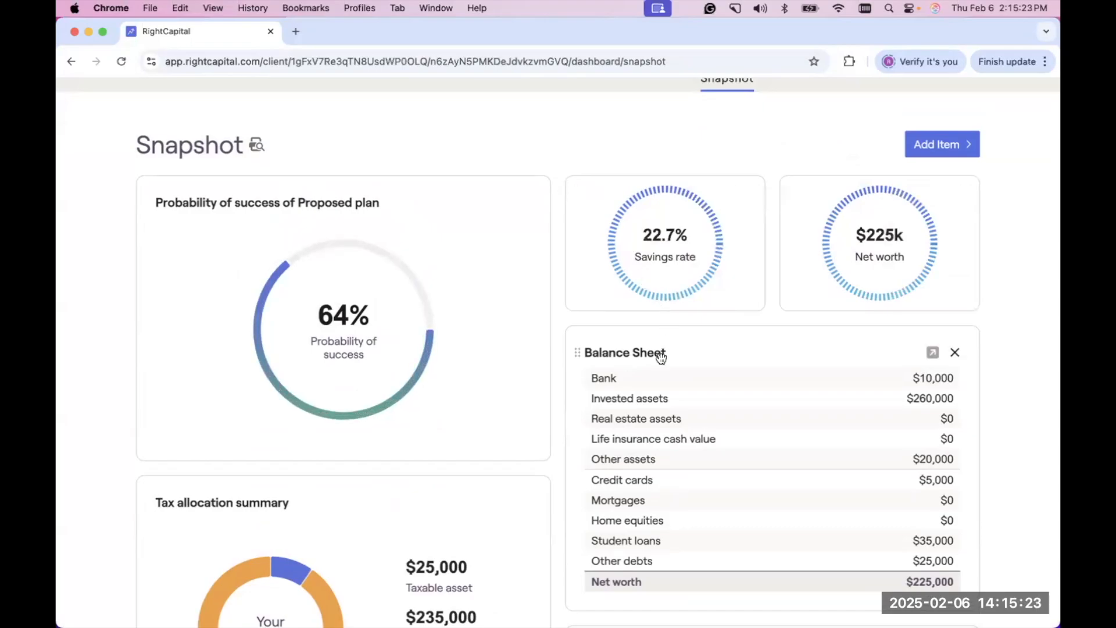
scroll(661, 354, down, 1)
drag(575, 326, 576, 179)
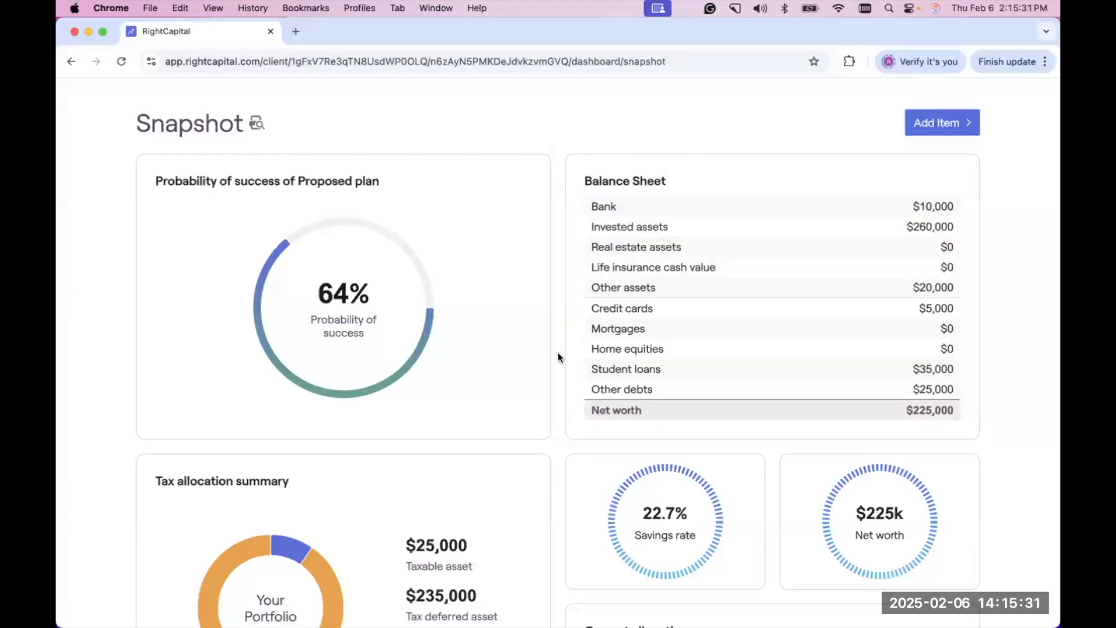
Examine the remaining Snapshot cards, including tax allocation, current allocation, liquidity analysis, and the children's projected education costs.
scroll(558, 356, down, 5)
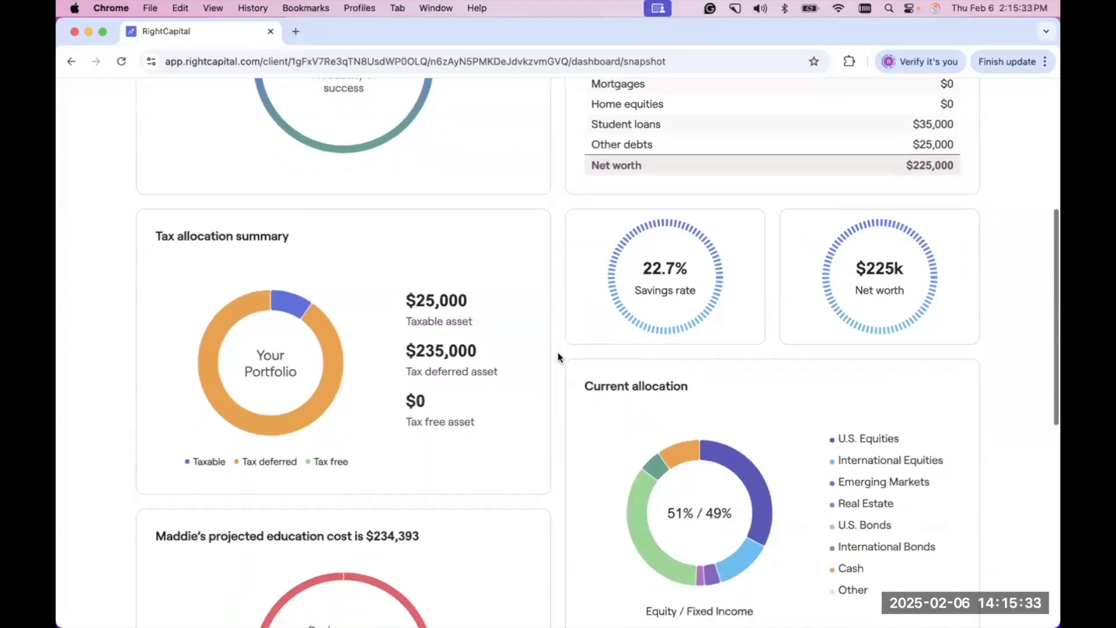
scroll(558, 355, down, 1)
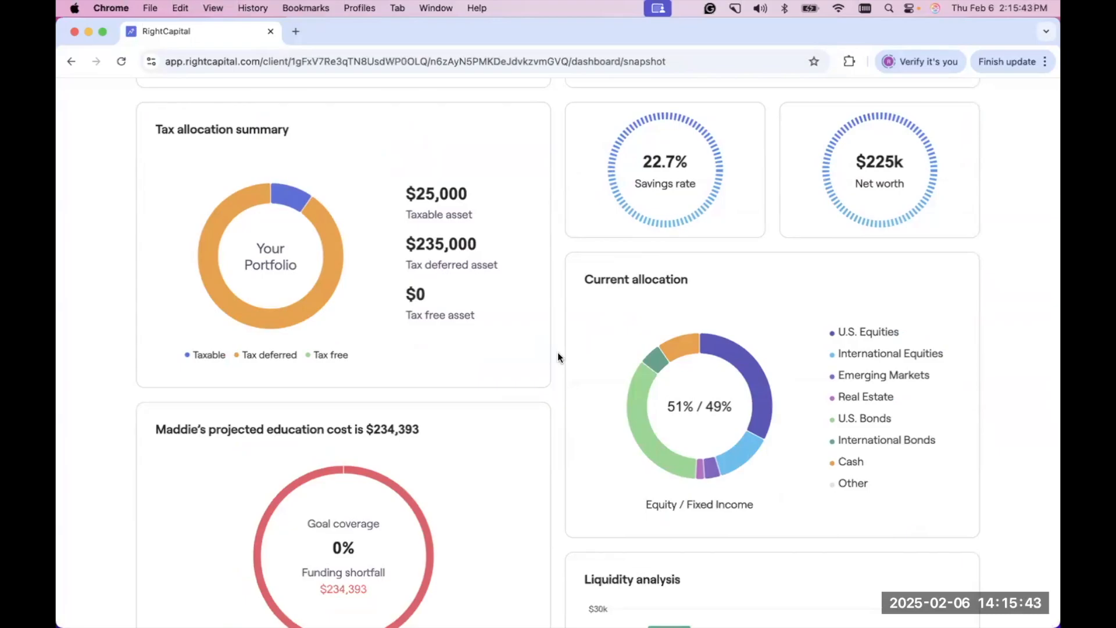
scroll(558, 356, down, 3)
scroll(558, 355, down, 4)
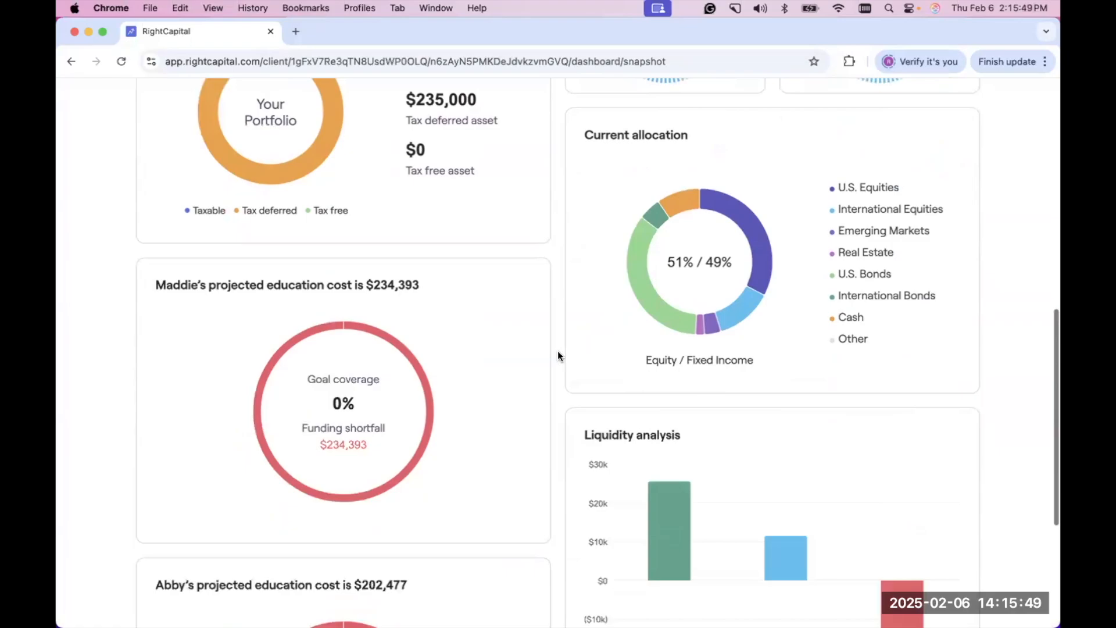
scroll(558, 356, down, 5)
scroll(459, 361, down, 1)
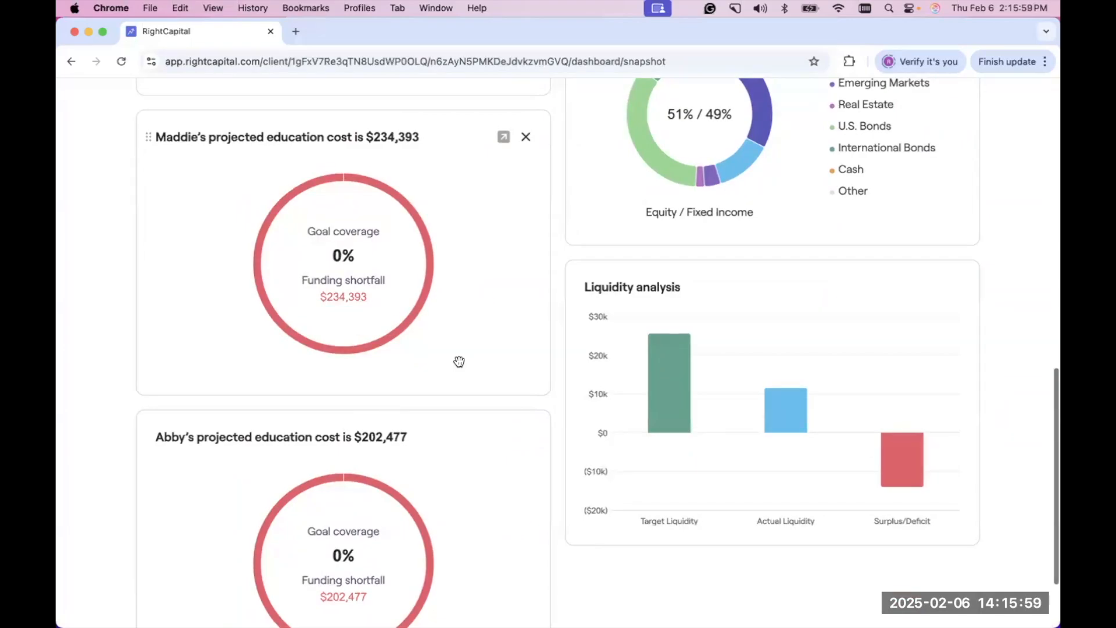
scroll(457, 361, down, 1)
scroll(442, 362, down, 1)
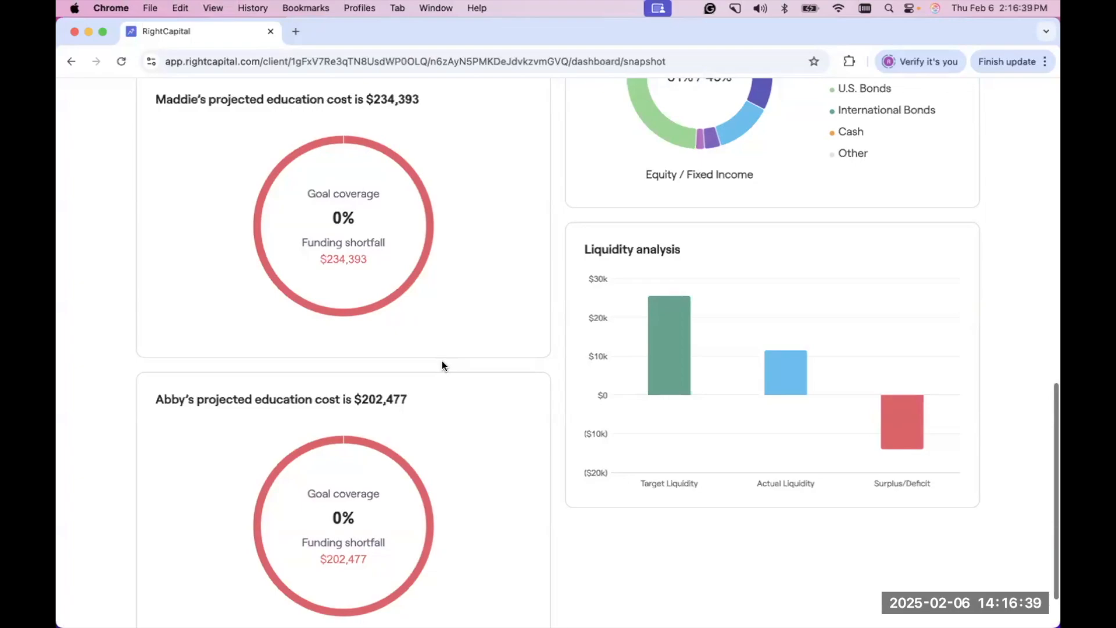
Move the Balance Sheet card ahead of the Probability of success card on the Snapshot and review the item categories available to add.
mouse_move(581, 379)
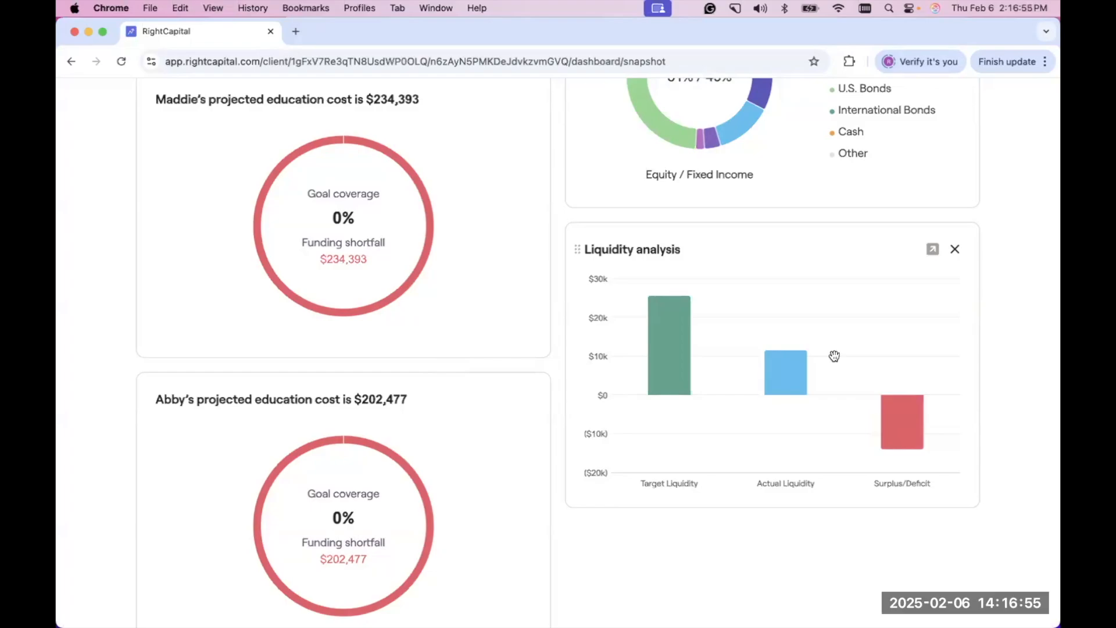
scroll(834, 357, up, 3)
scroll(834, 355, up, 10)
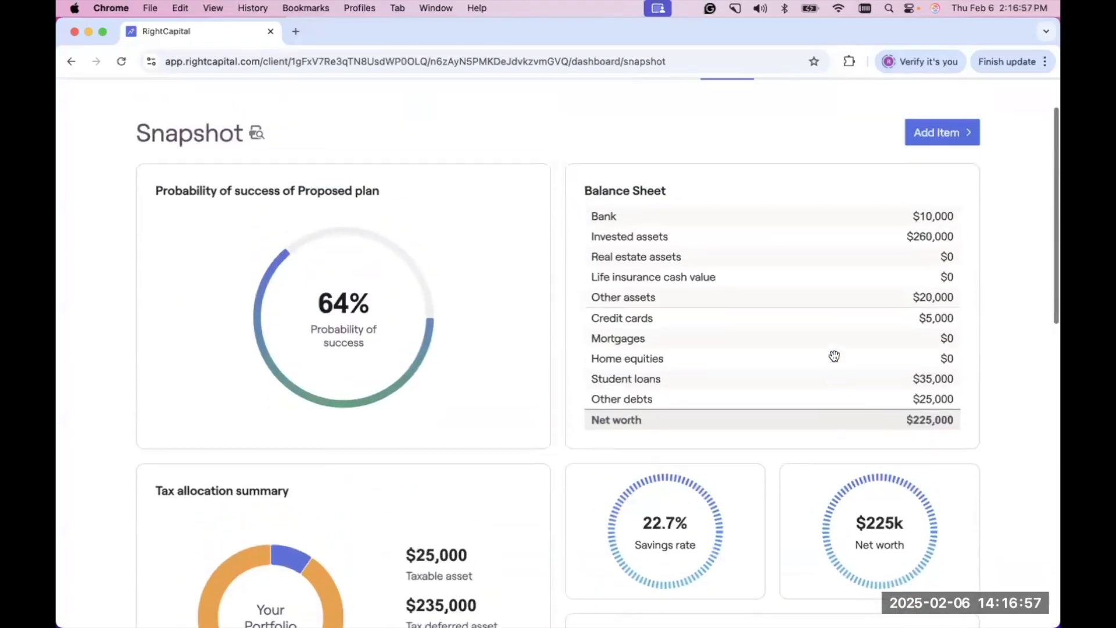
scroll(832, 354, up, 2)
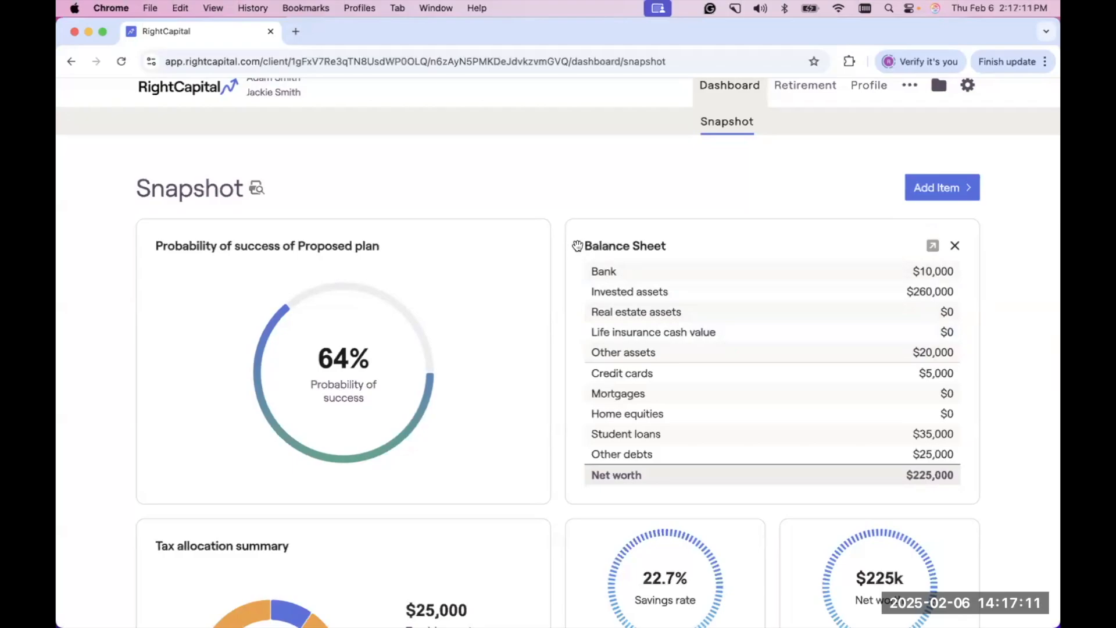
drag(577, 245, 573, 321)
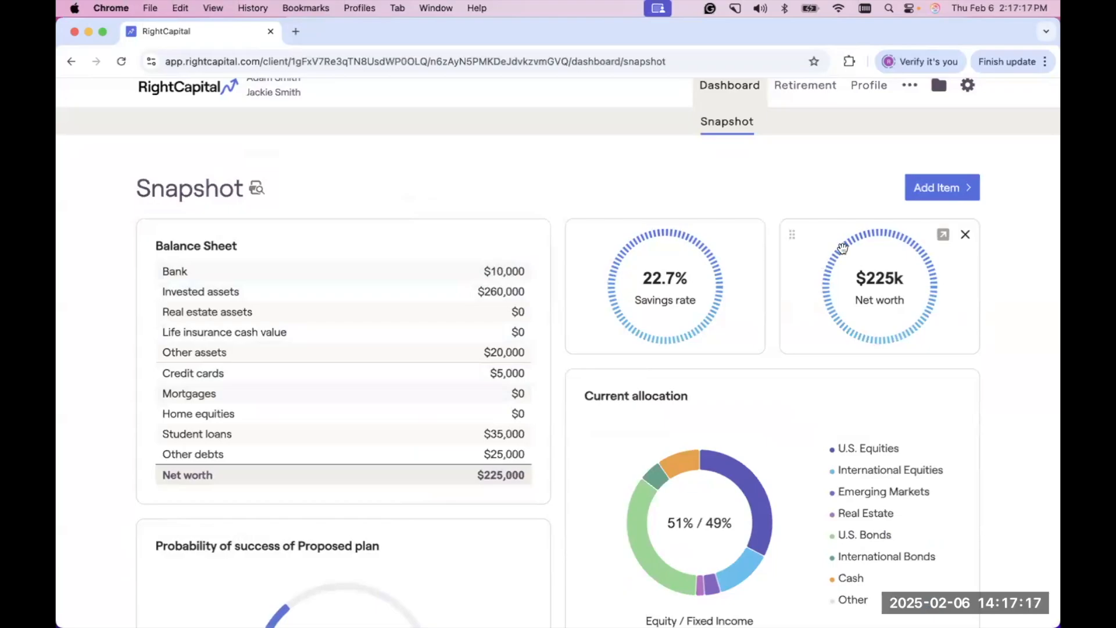
click(941, 197)
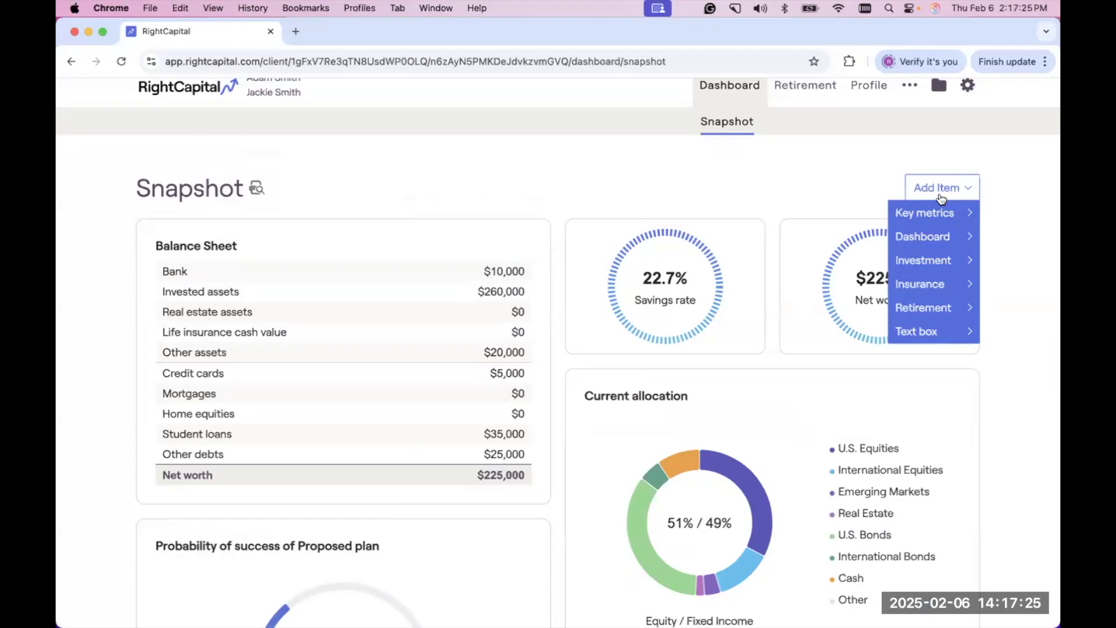
click(812, 186)
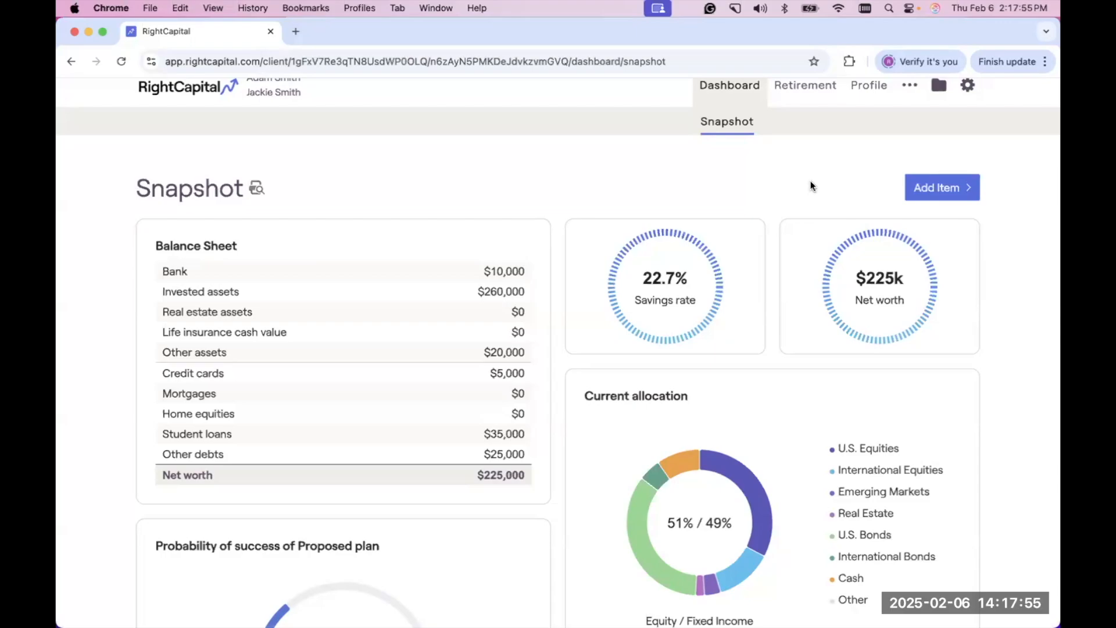
Open the Retirement Analysis and compare the probability of success and median ending portfolio of the Proposed and Current plans.
scroll(811, 174, up, 1)
click(810, 105)
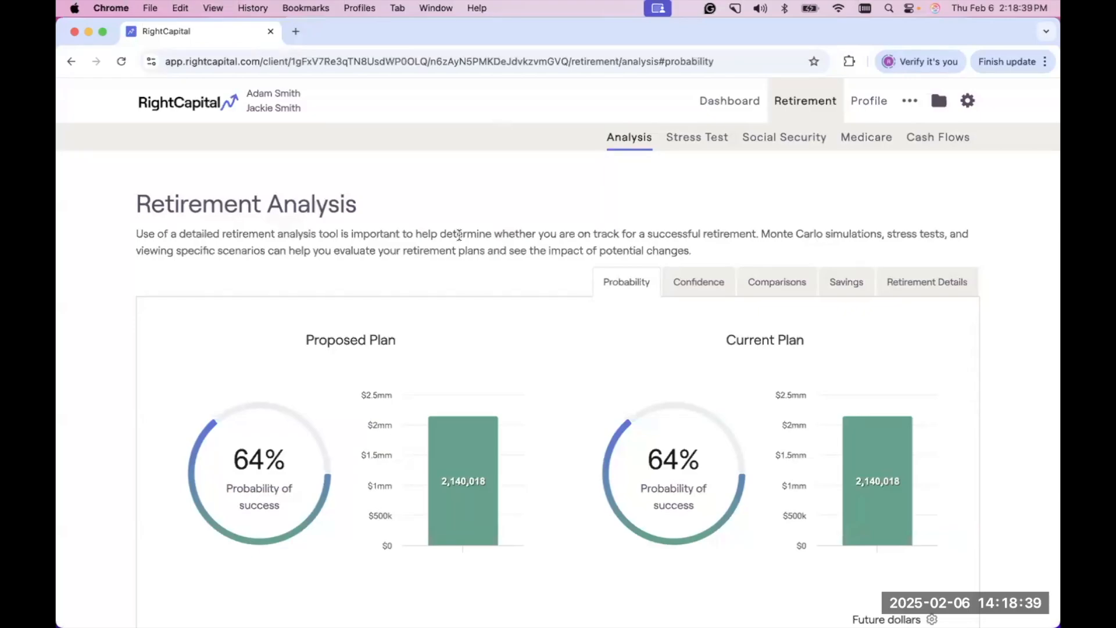
scroll(459, 238, down, 2)
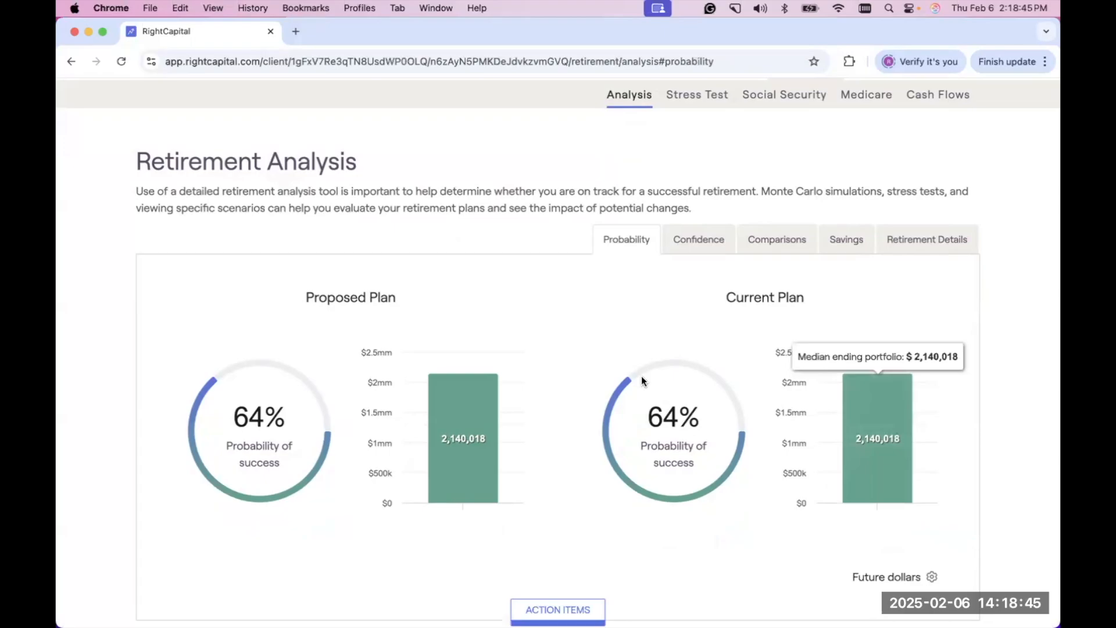
scroll(642, 377, down, 1)
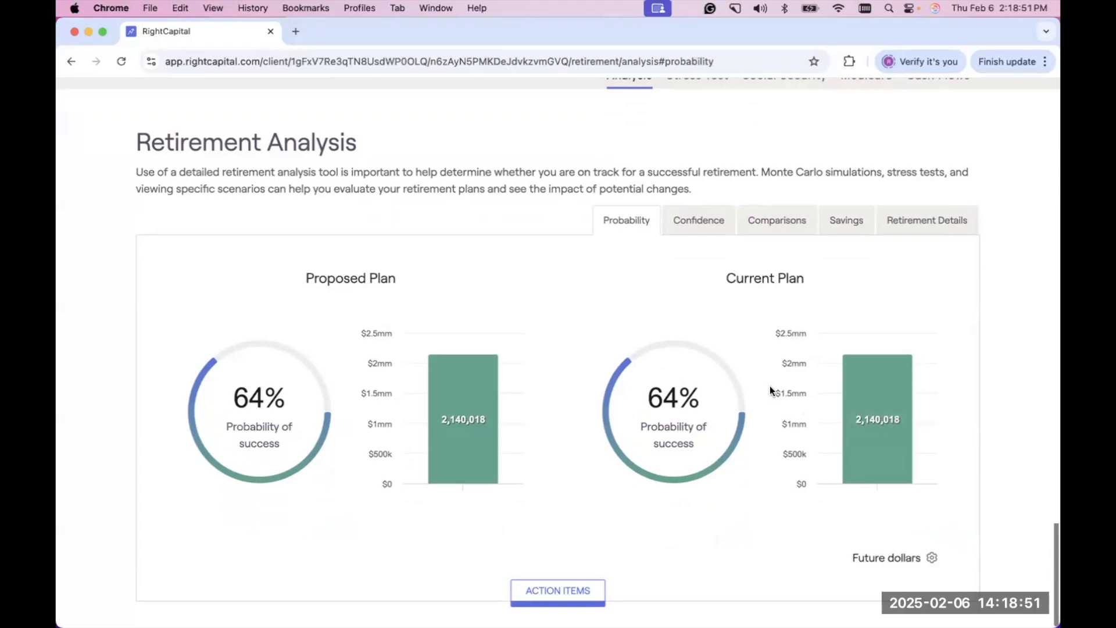
scroll(749, 375, up, 2)
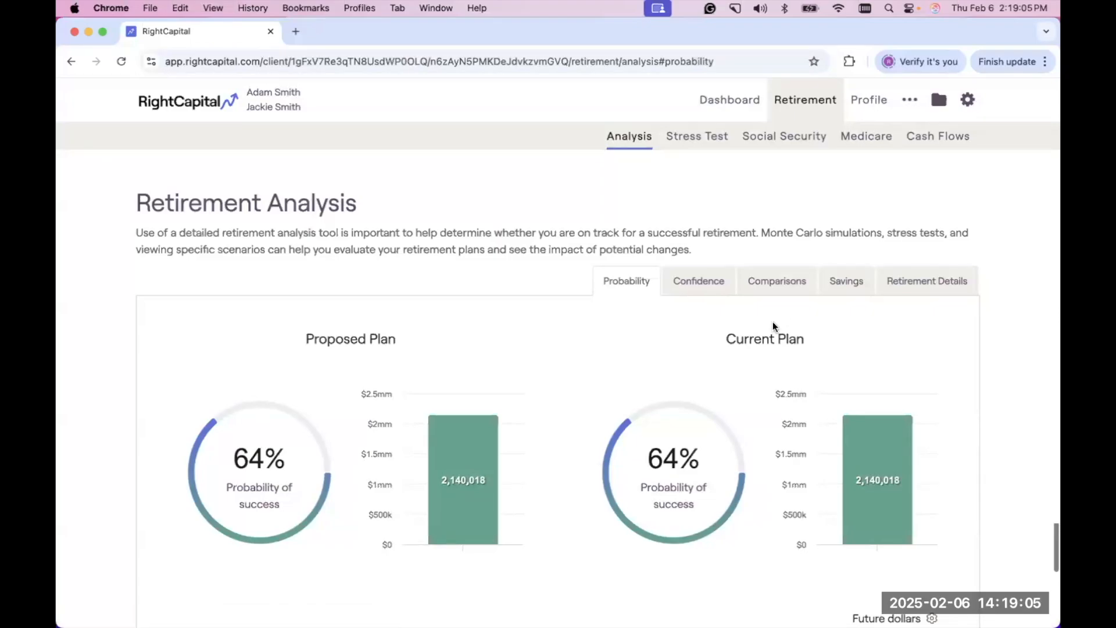
scroll(645, 372, down, 2)
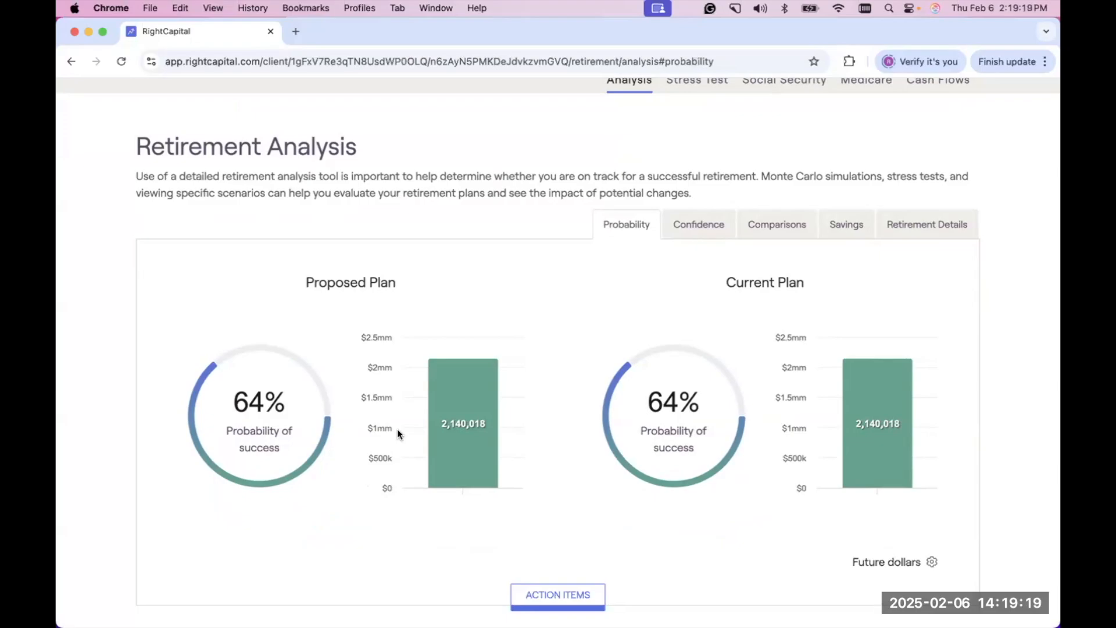
scroll(397, 433, down, 1)
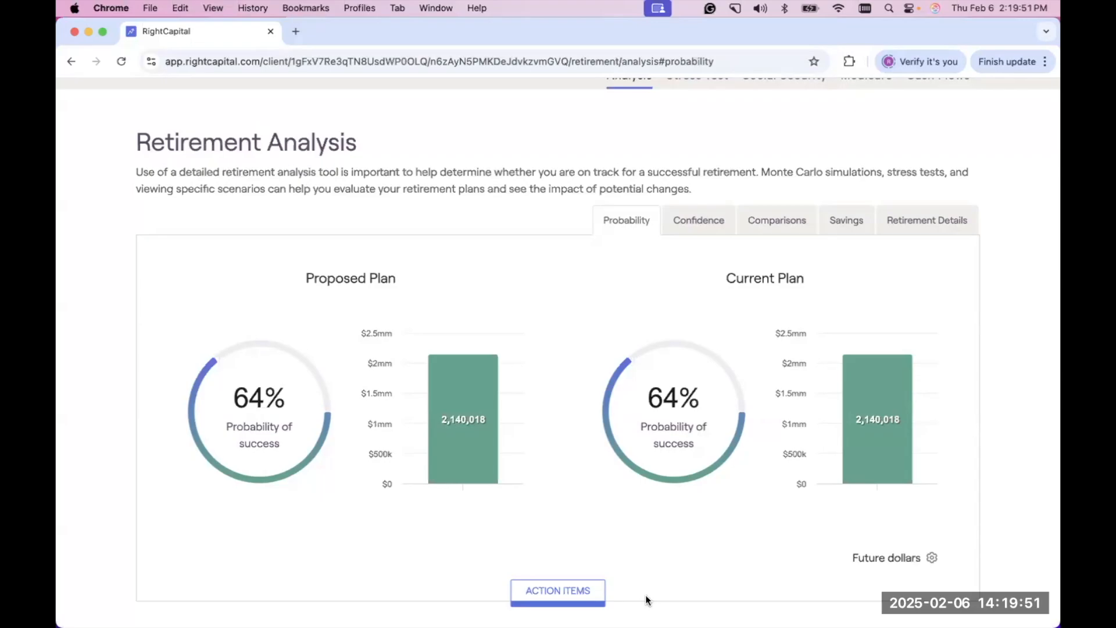
mouse_move(868, 441)
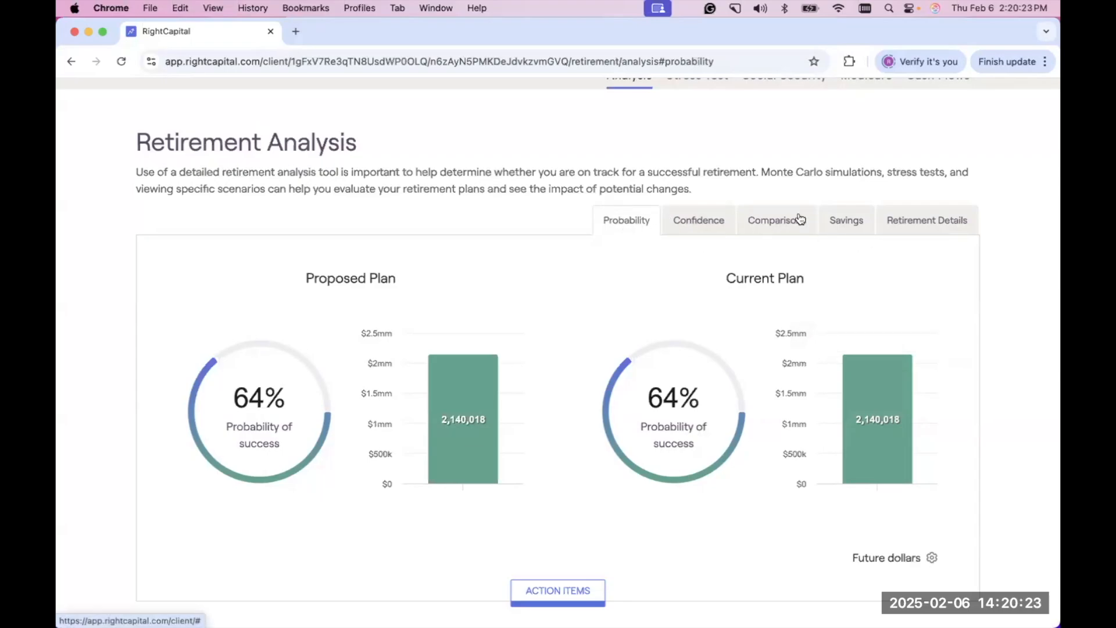
Examine the Confidence simulation chart through age 91 and compare its median with the median ending portfolio in the Probability view.
click(695, 227)
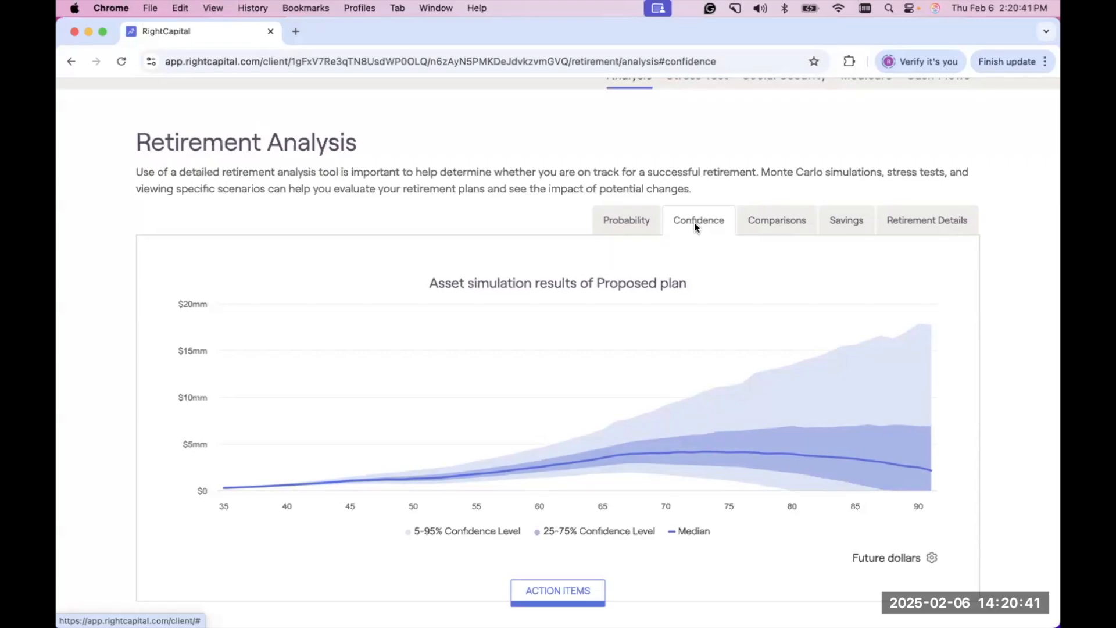
mouse_move(711, 402)
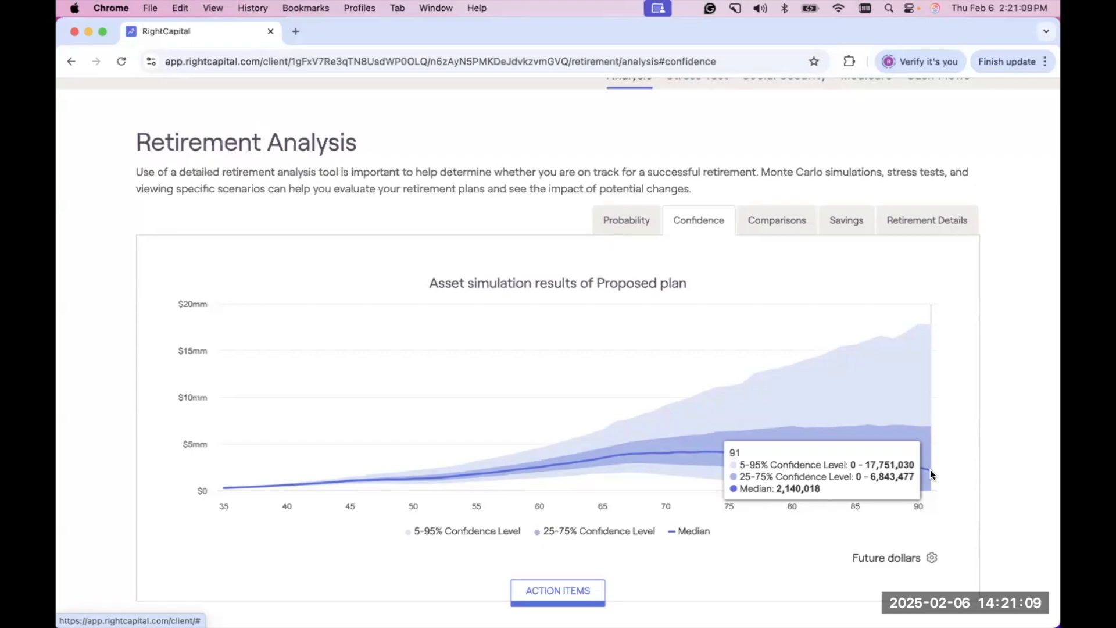
click(642, 231)
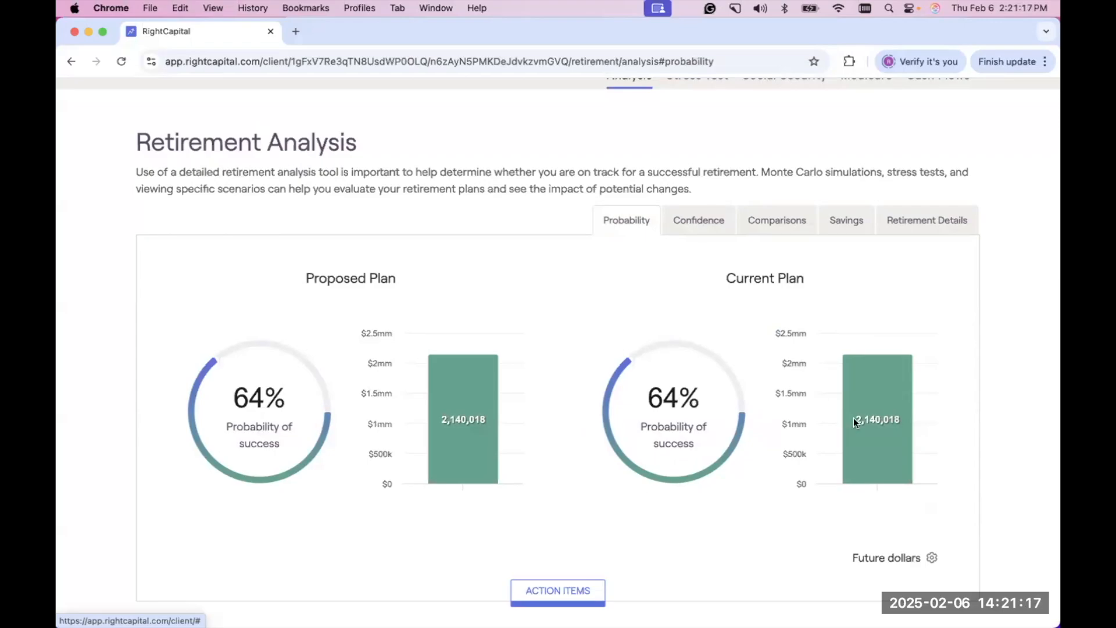
mouse_move(861, 433)
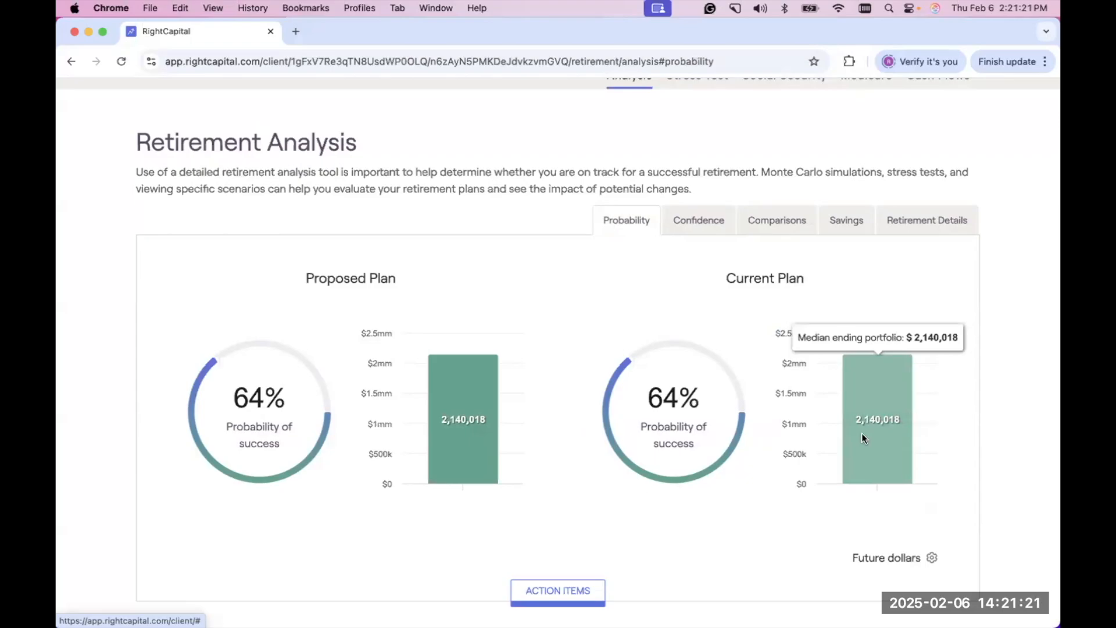
click(697, 221)
mouse_move(829, 413)
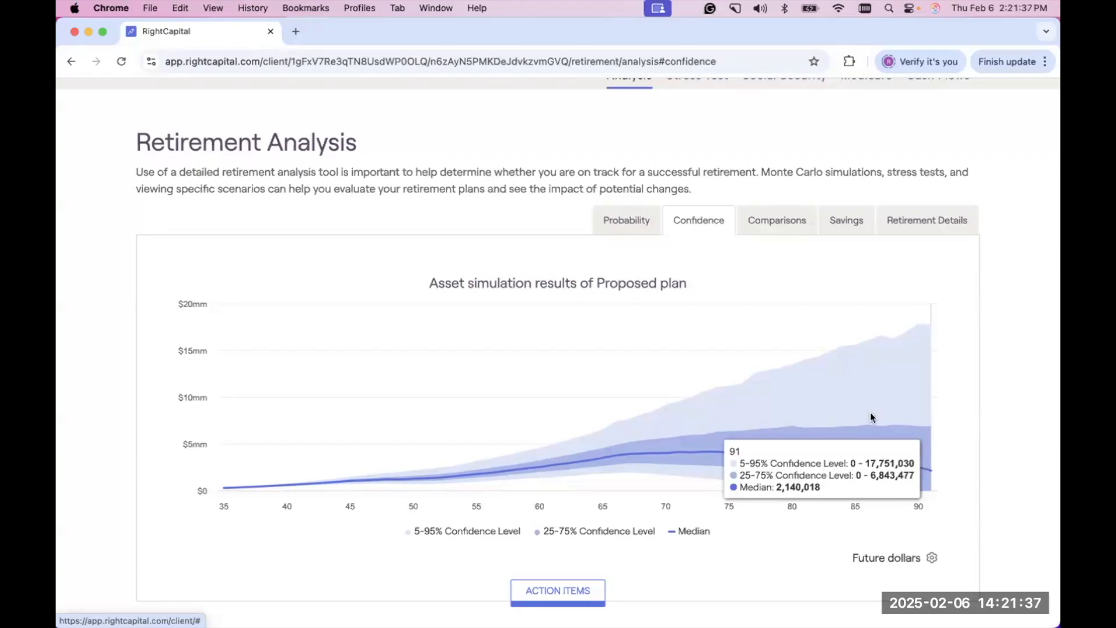
Return to the Probability view and expand the action items to review the adjustable goals, income, savings and strategies.
click(627, 223)
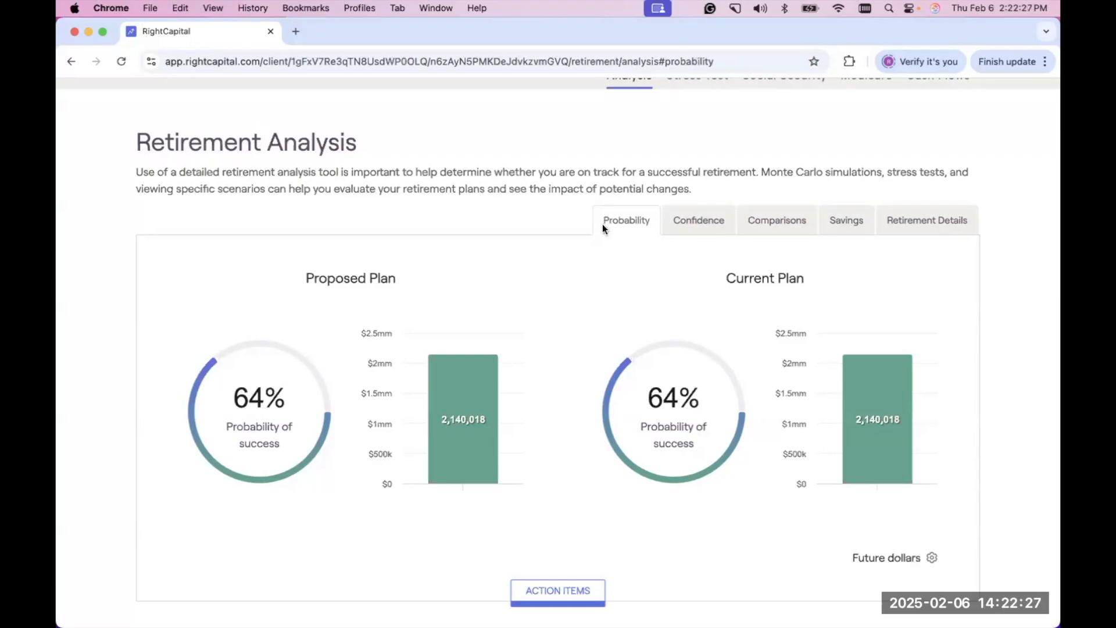
scroll(536, 522, down, 1)
scroll(768, 521, up, 1)
click(560, 590)
scroll(585, 591, down, 6)
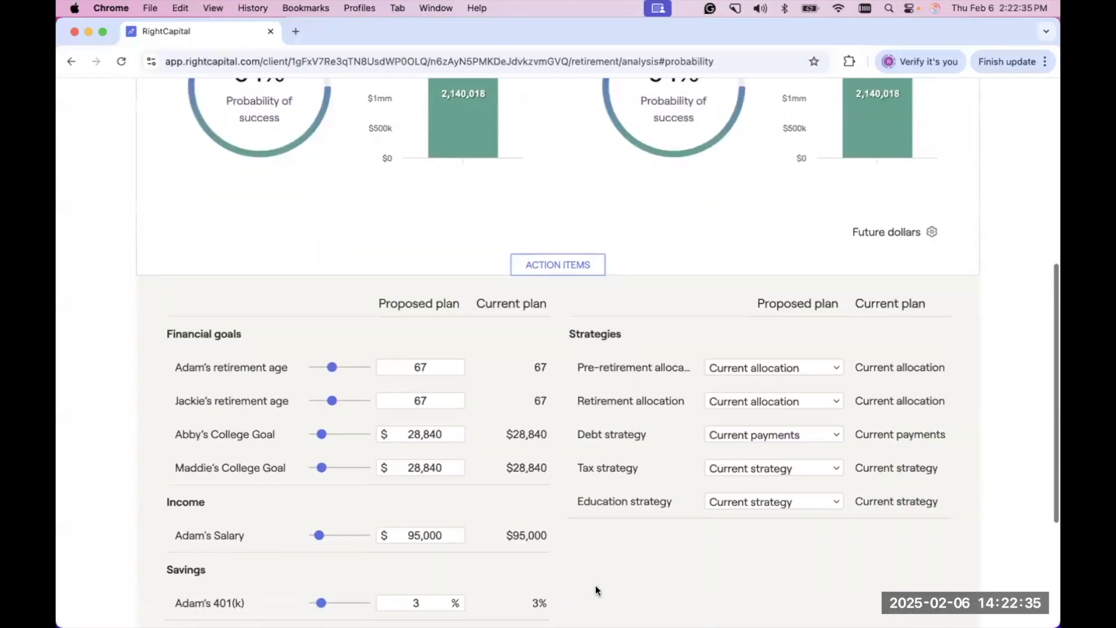
scroll(644, 563, down, 1)
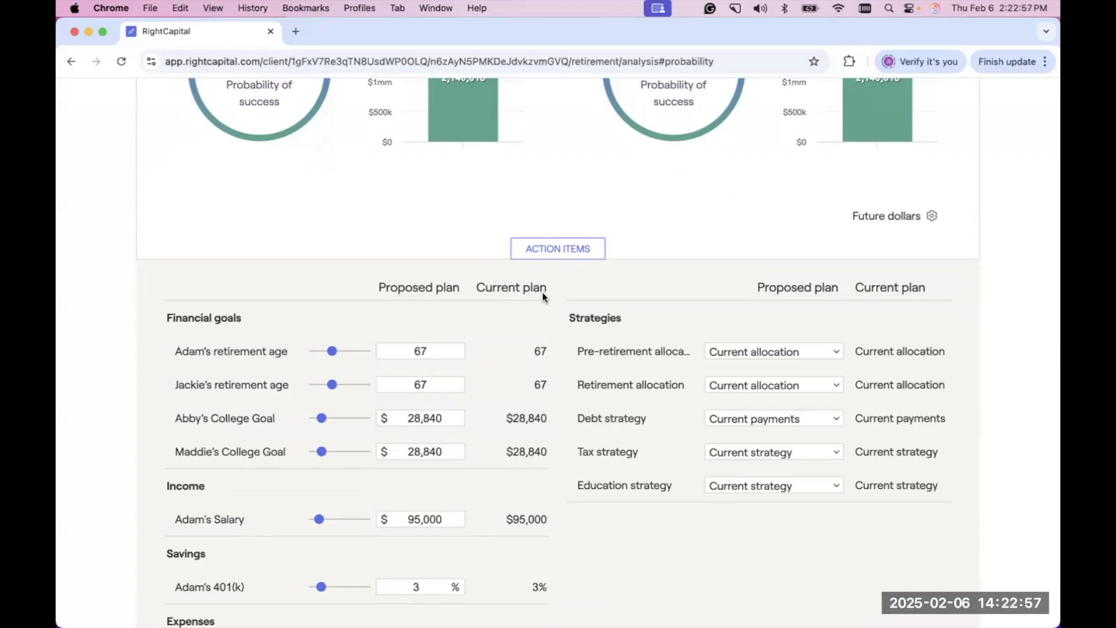
Set the first-listed client's retirement age to 70 in the Proposed plan and recalculate the probability of success.
scroll(538, 329, down, 2)
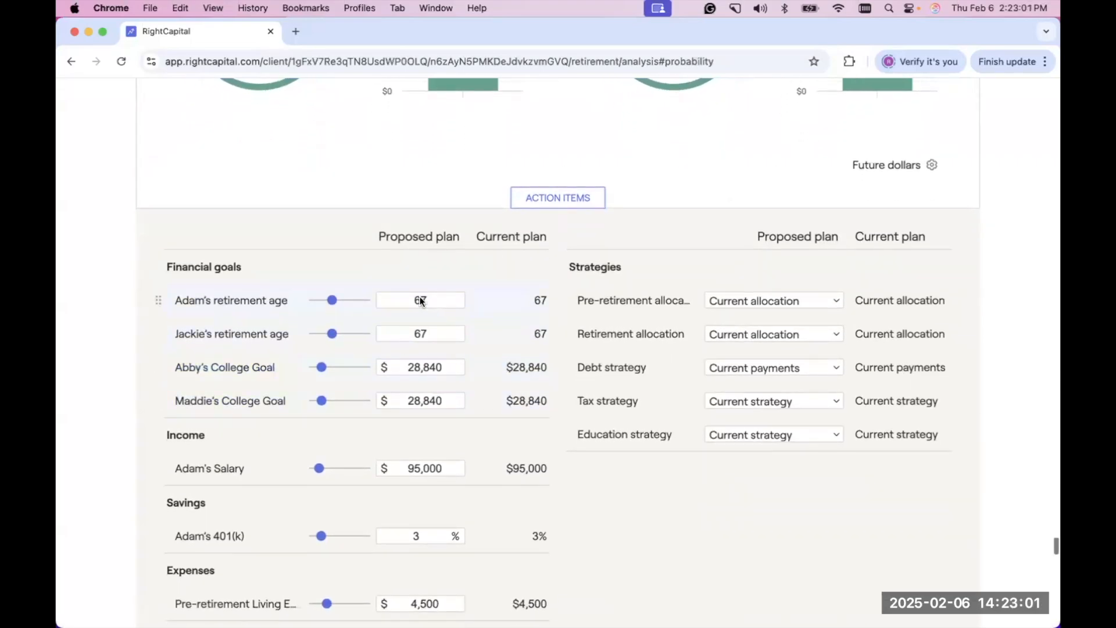
click(429, 301)
key(BackSpace)
key(BackSpace)
text(70)
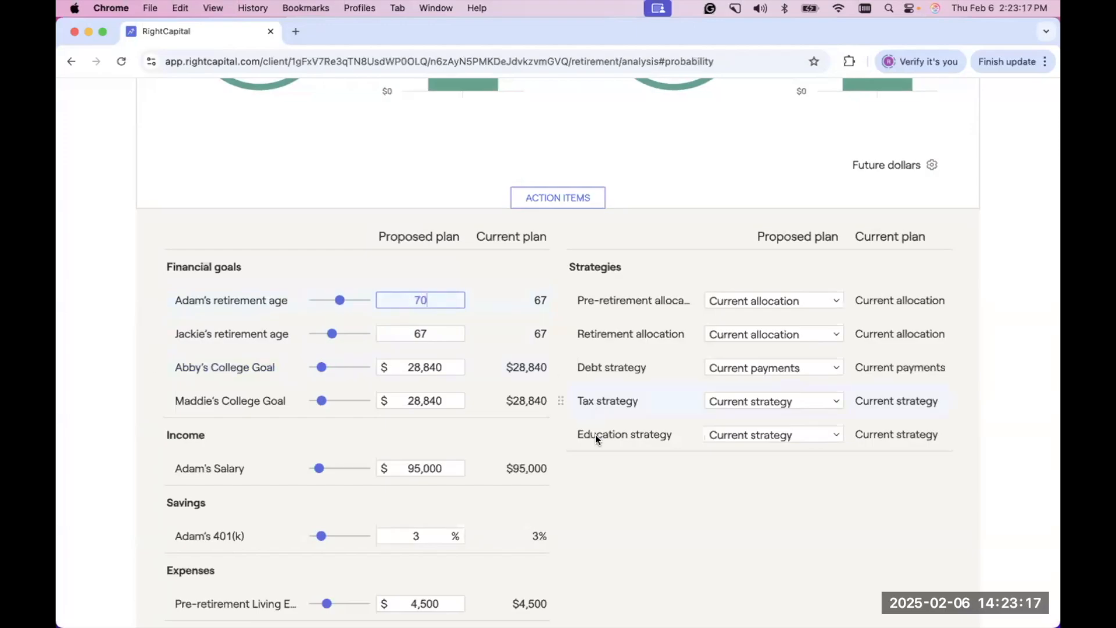
scroll(641, 497, down, 3)
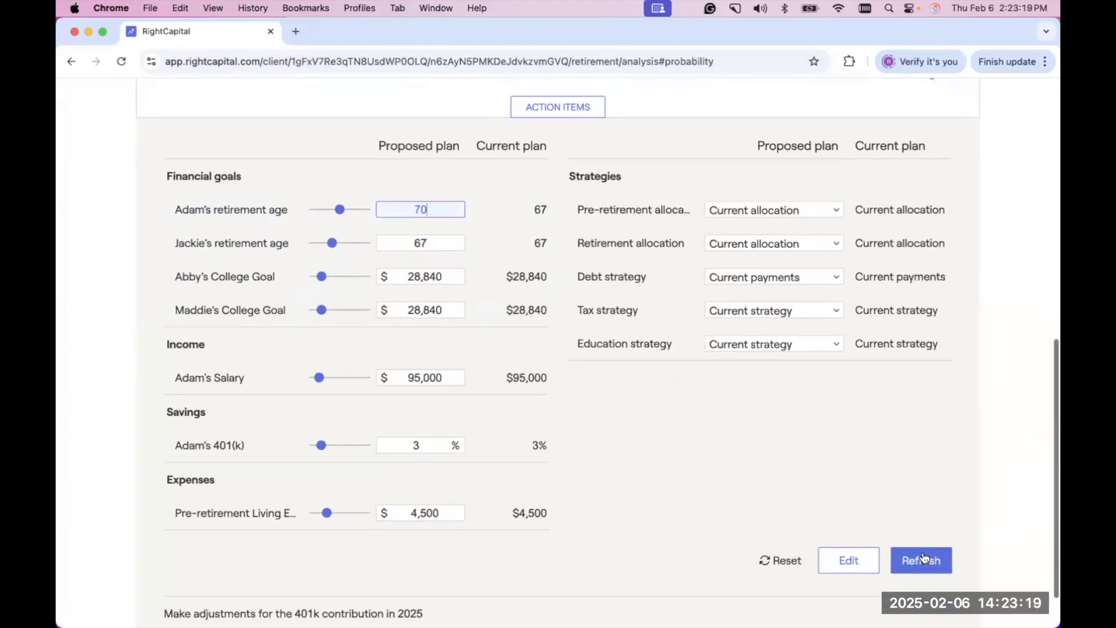
click(917, 568)
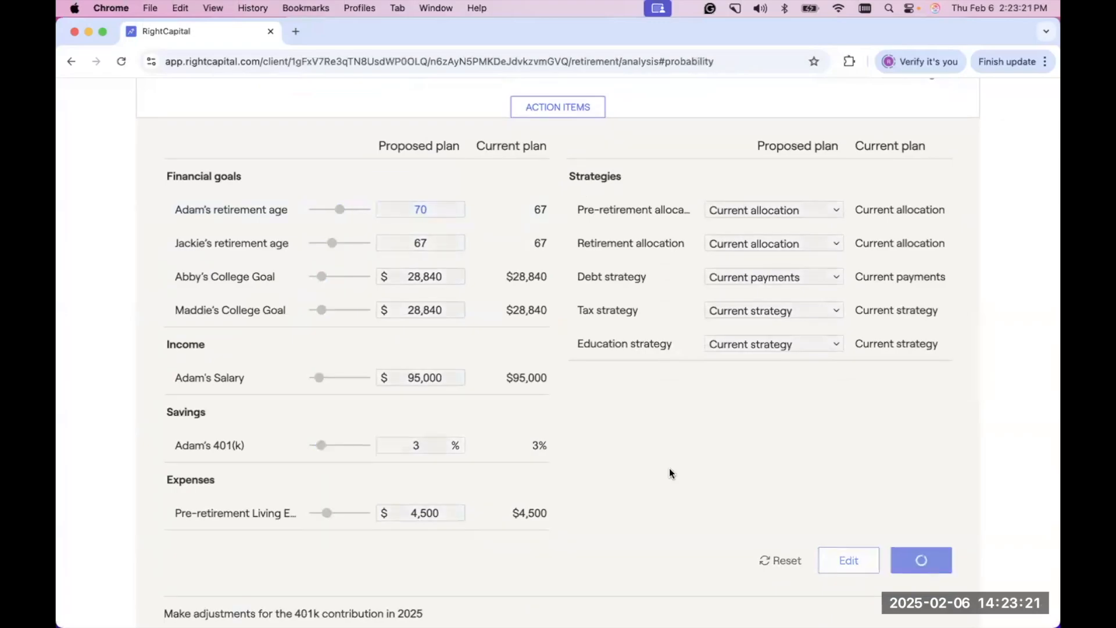
scroll(598, 421, up, 5)
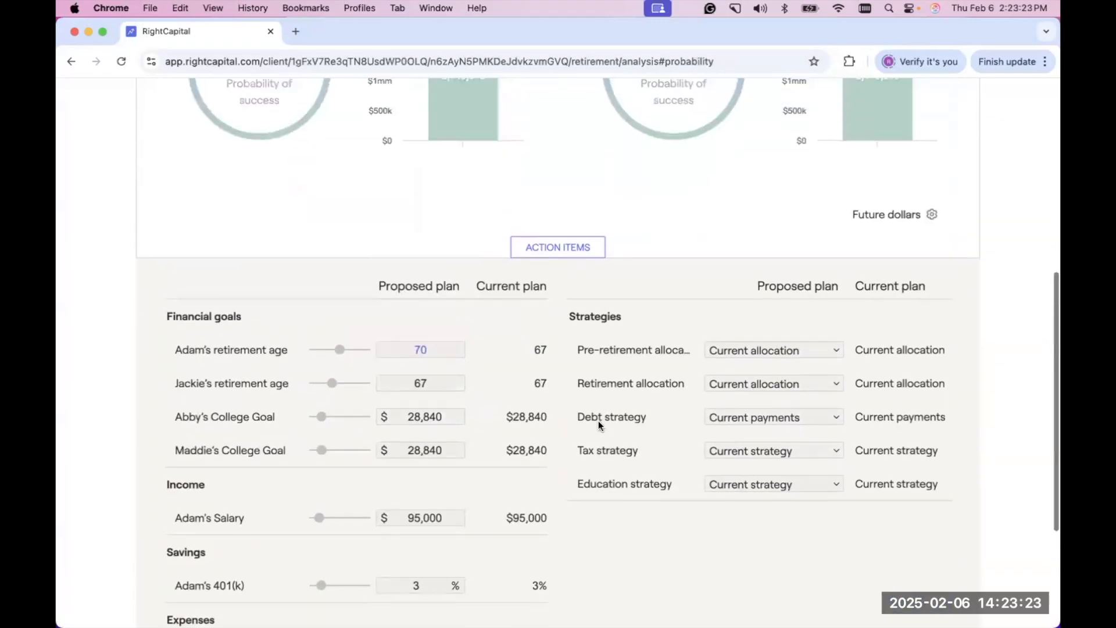
scroll(598, 420, up, 3)
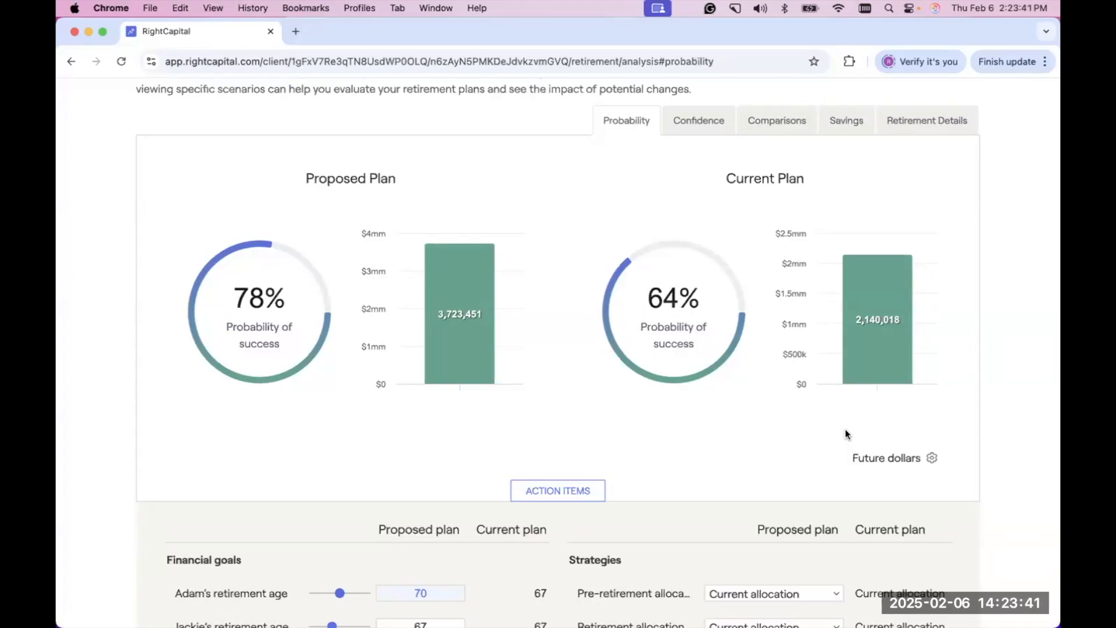
Review the remaining action items and open the selection for adding or removing them.
scroll(475, 553, down, 1)
scroll(476, 553, down, 10)
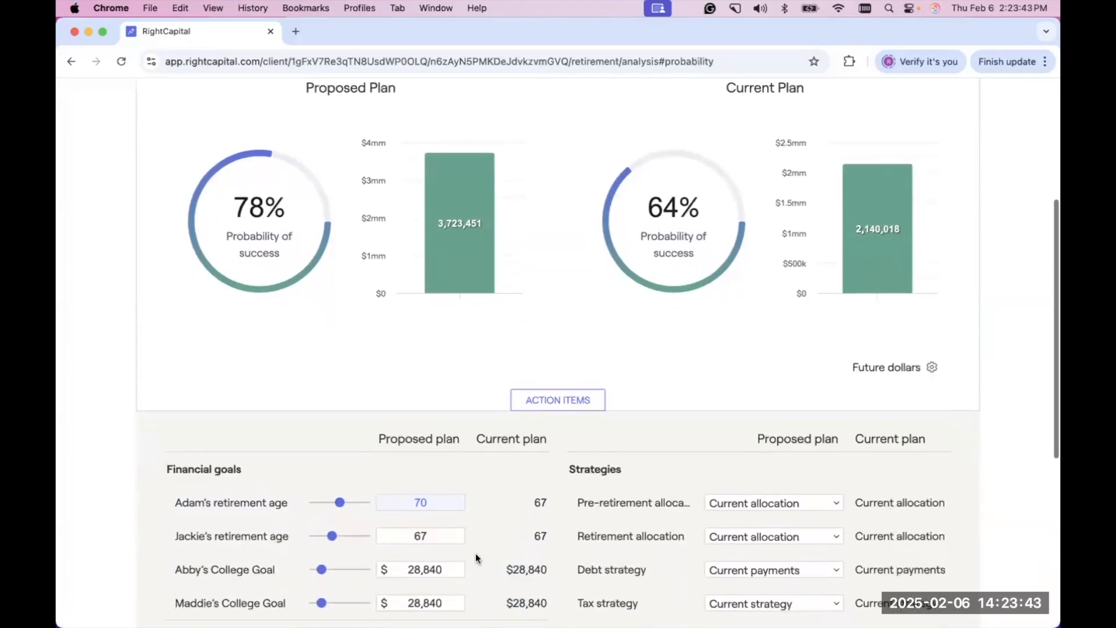
scroll(475, 552, down, 2)
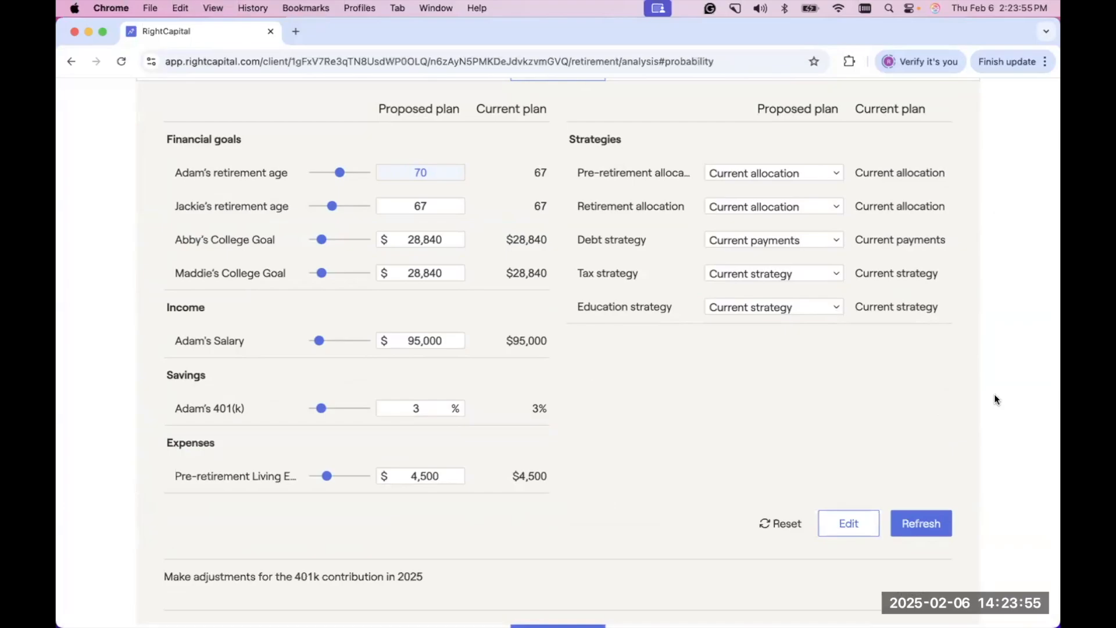
click(849, 524)
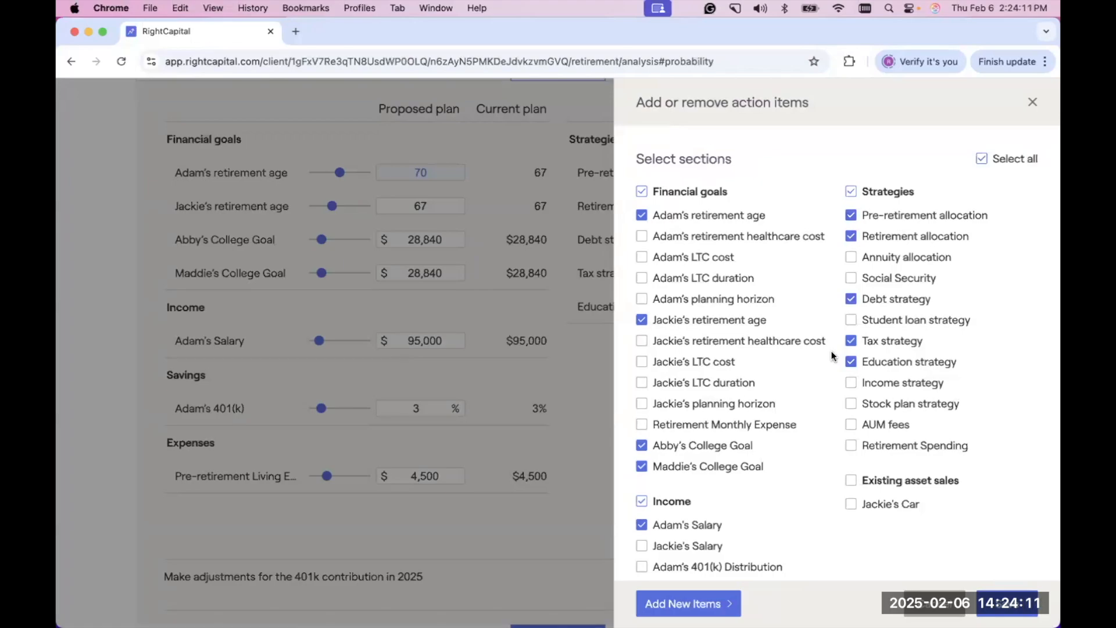
Try including Retirement Monthly Expense among the Financial goals action items and clear the selection.
scroll(782, 307, down, 2)
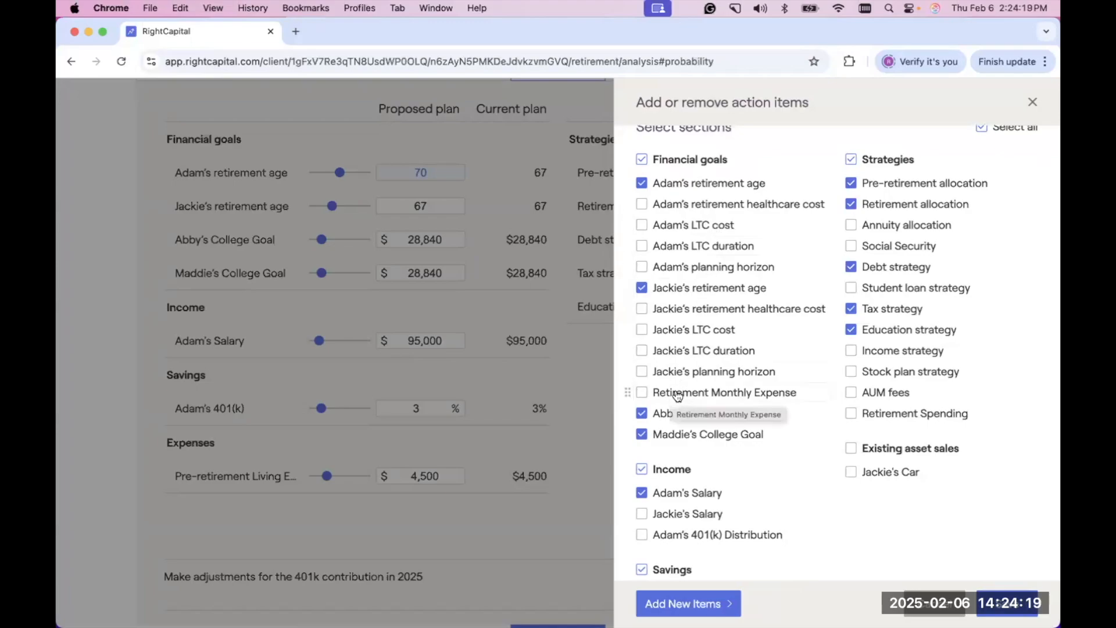
click(642, 394)
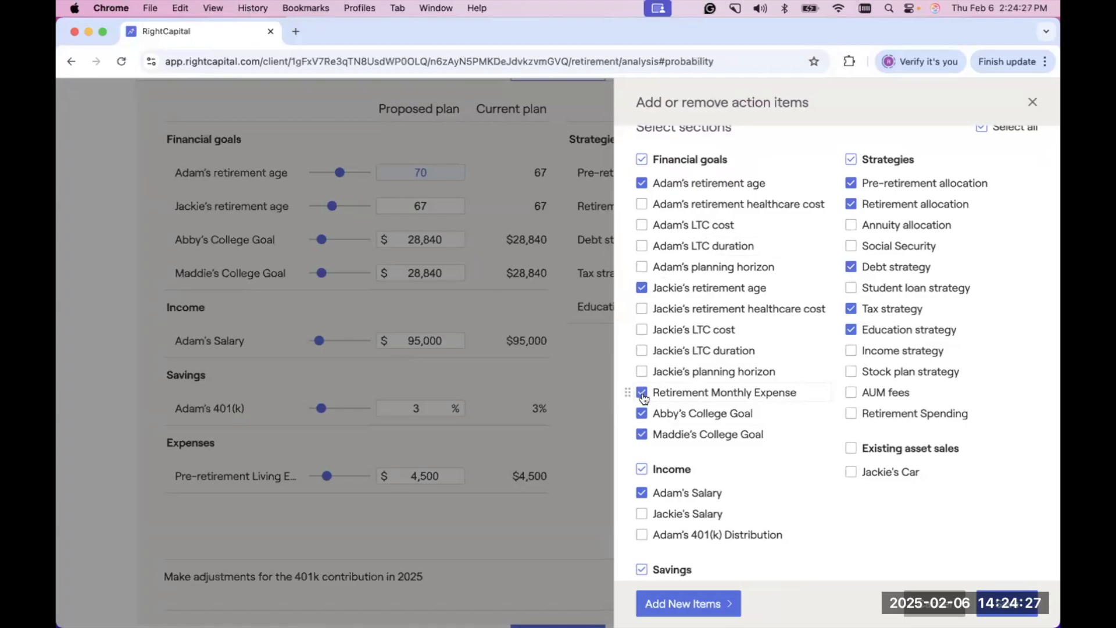
click(642, 395)
Add a Primary Home Relocation property goal to the action items and name it "Purchase for 400k".
click(688, 606)
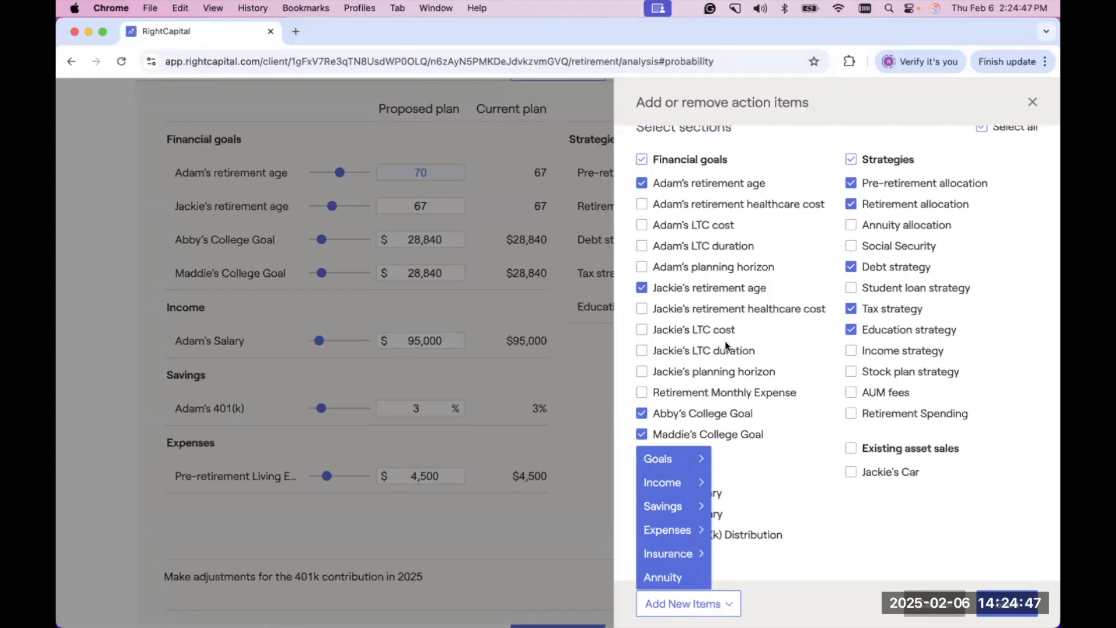
mouse_move(680, 459)
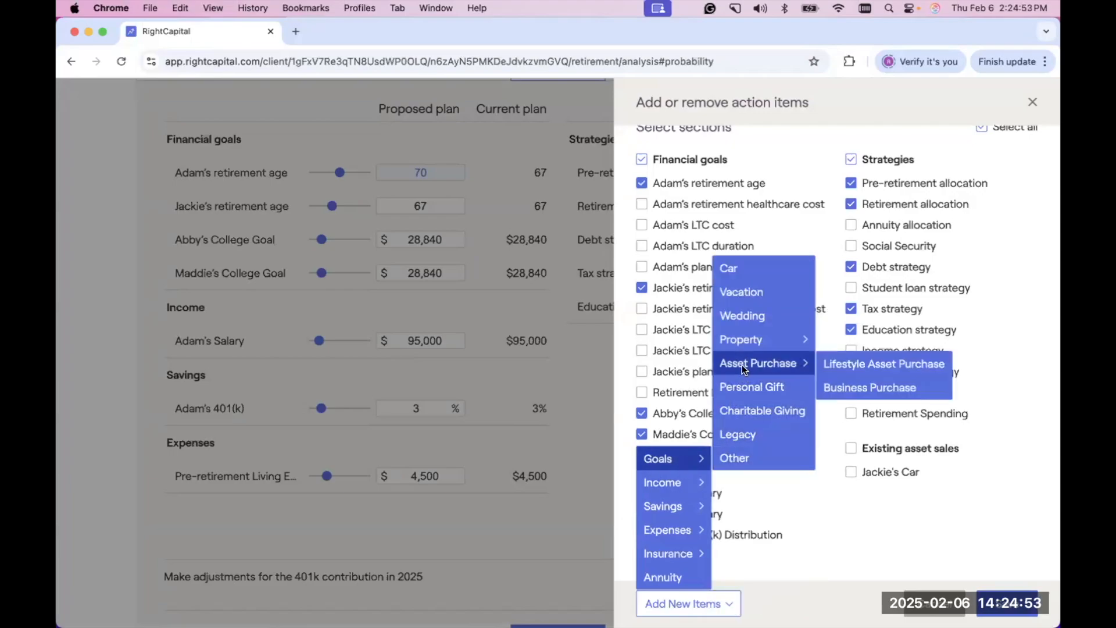
mouse_move(753, 344)
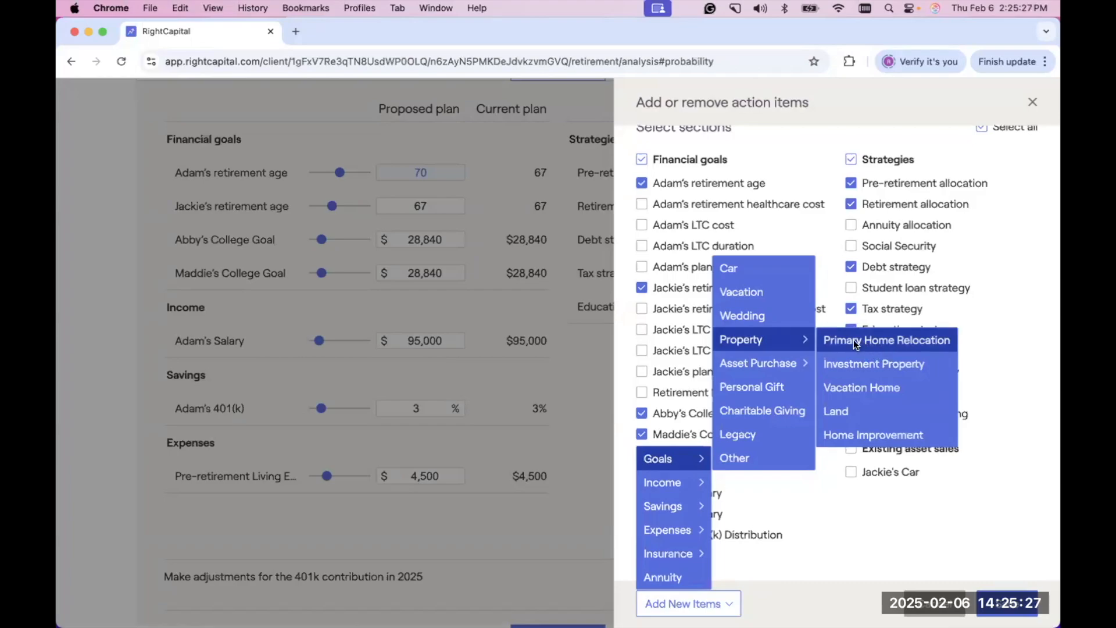
click(879, 340)
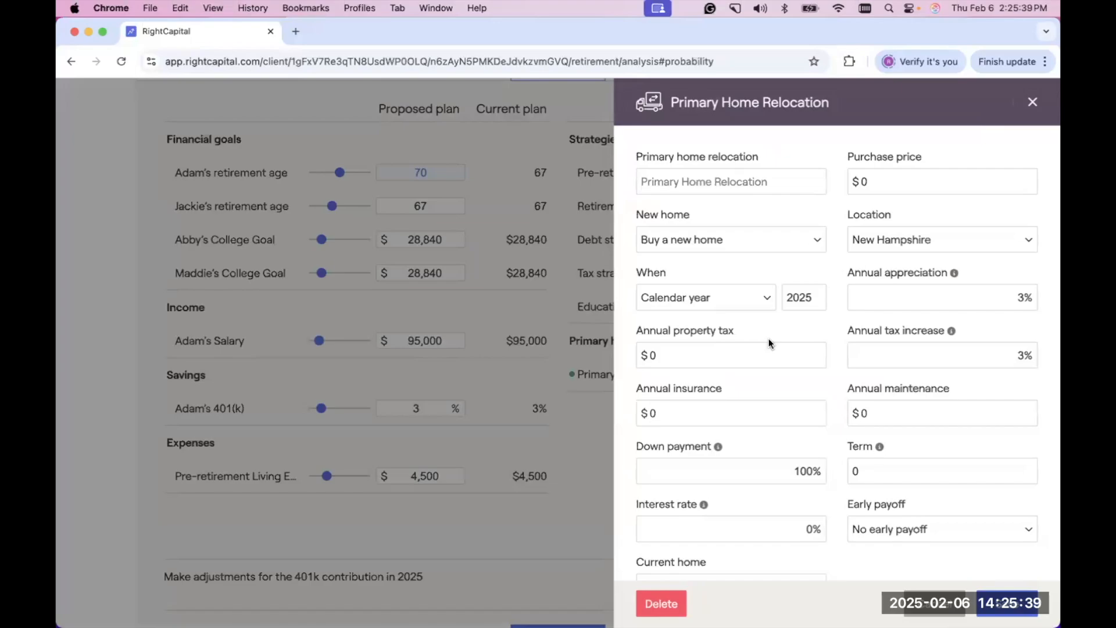
click(683, 185)
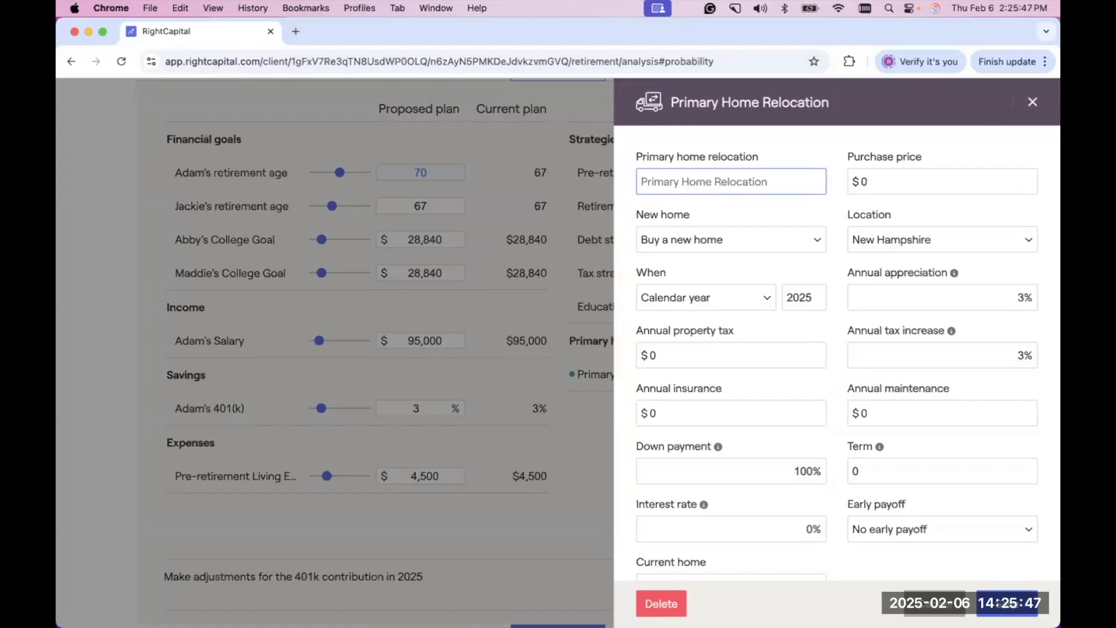
text(Purc)
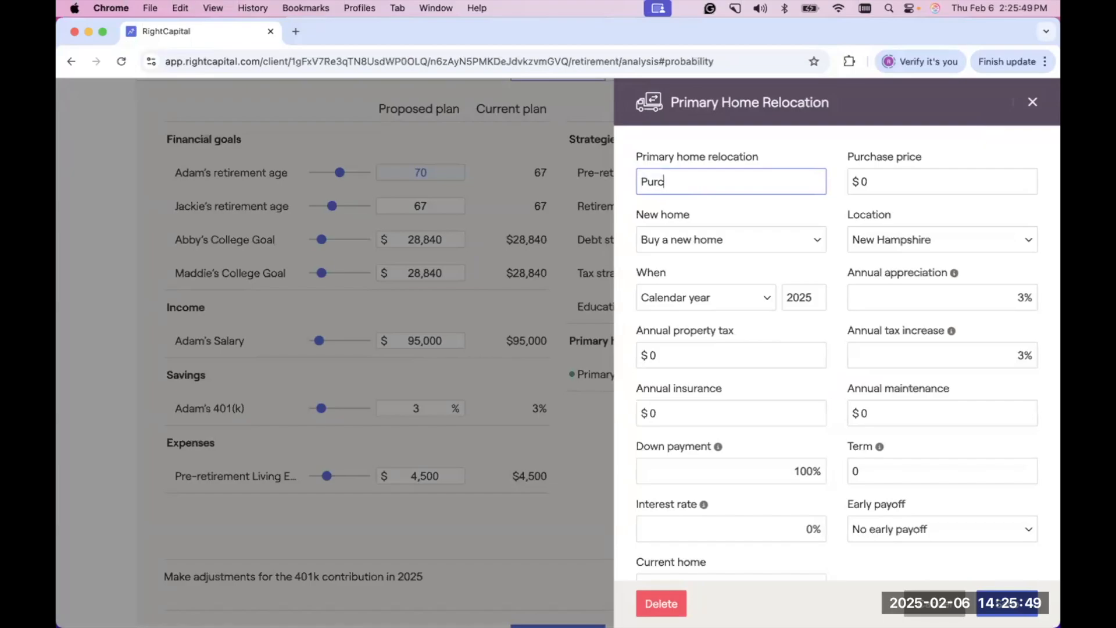
text(hase for 400k)
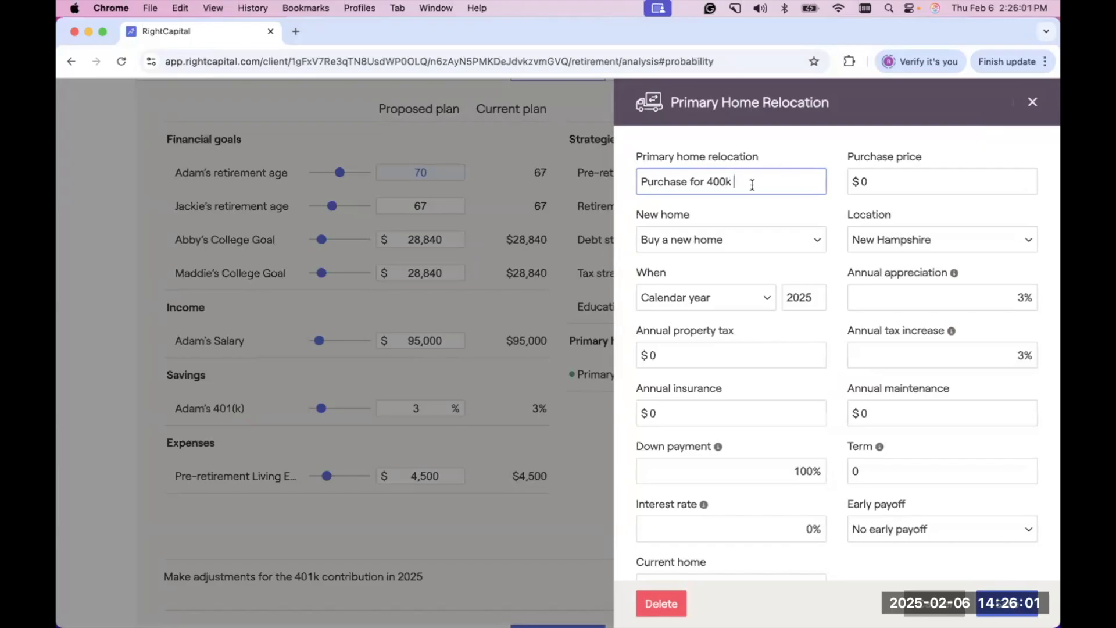
Set the new home's purchase price to $400,000 and its location to Florida.
click(883, 180)
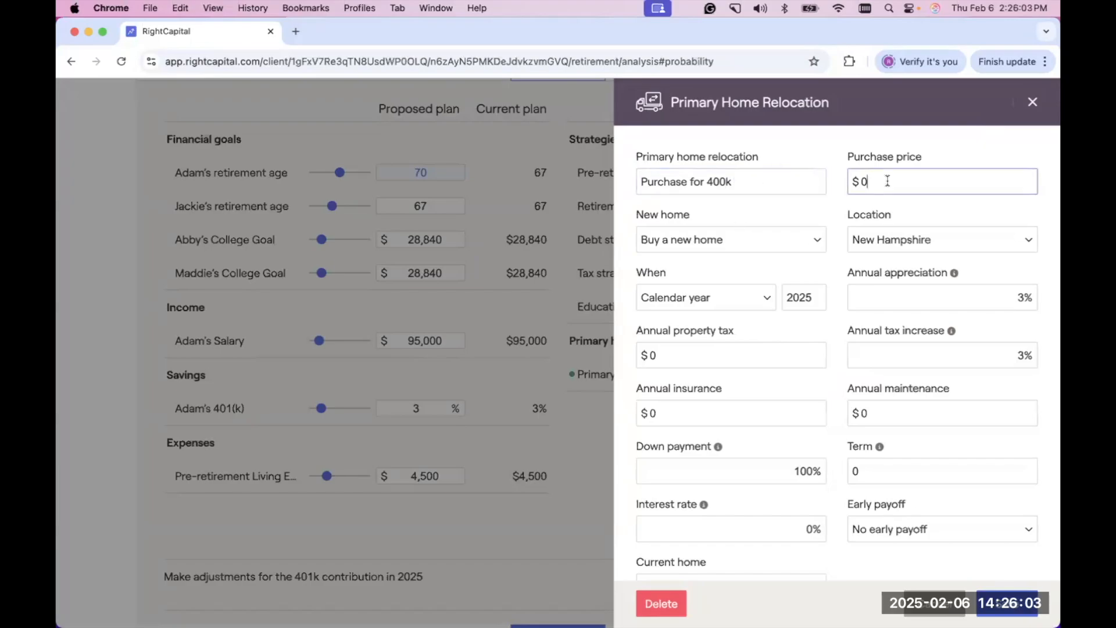
key(BackSpace)
text(400,000)
click(901, 242)
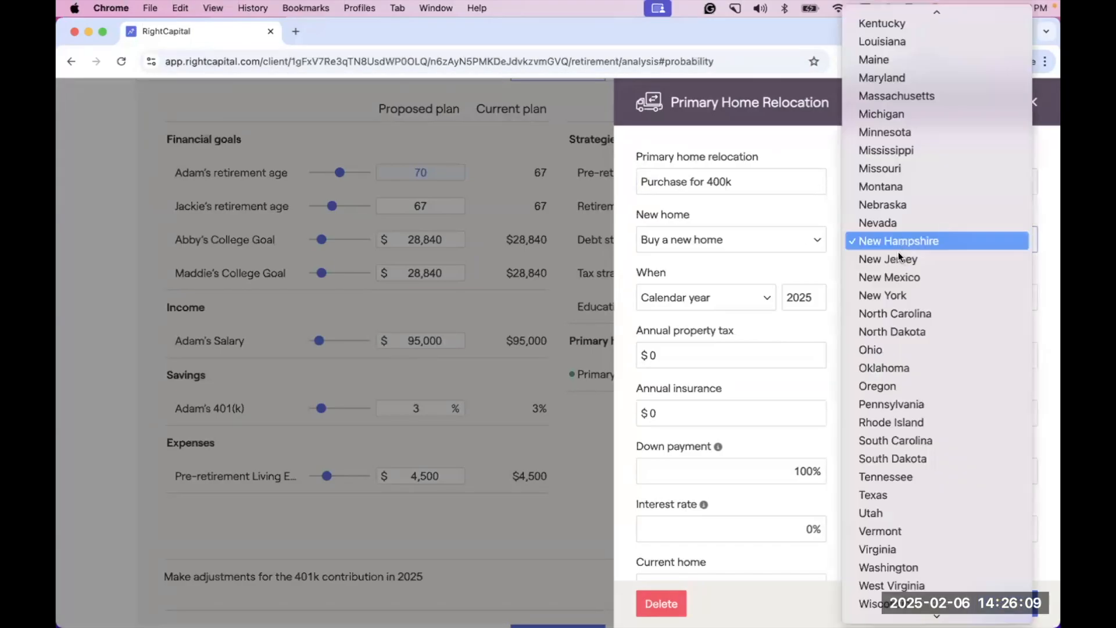
scroll(899, 243, up, 5)
scroll(900, 243, up, 3)
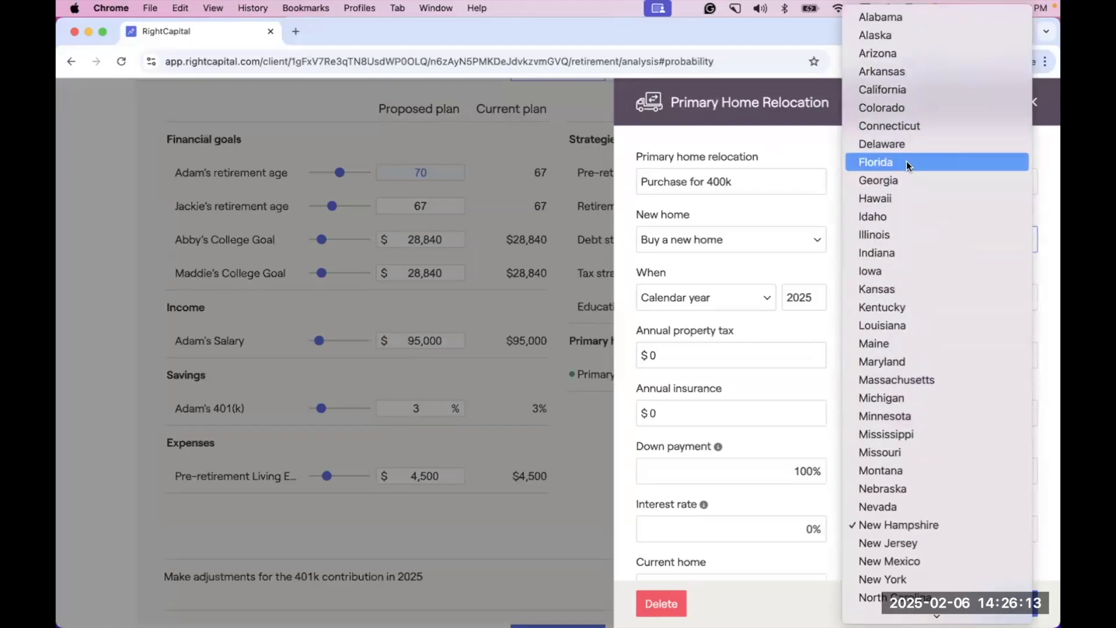
click(889, 162)
scroll(739, 294, down, 1)
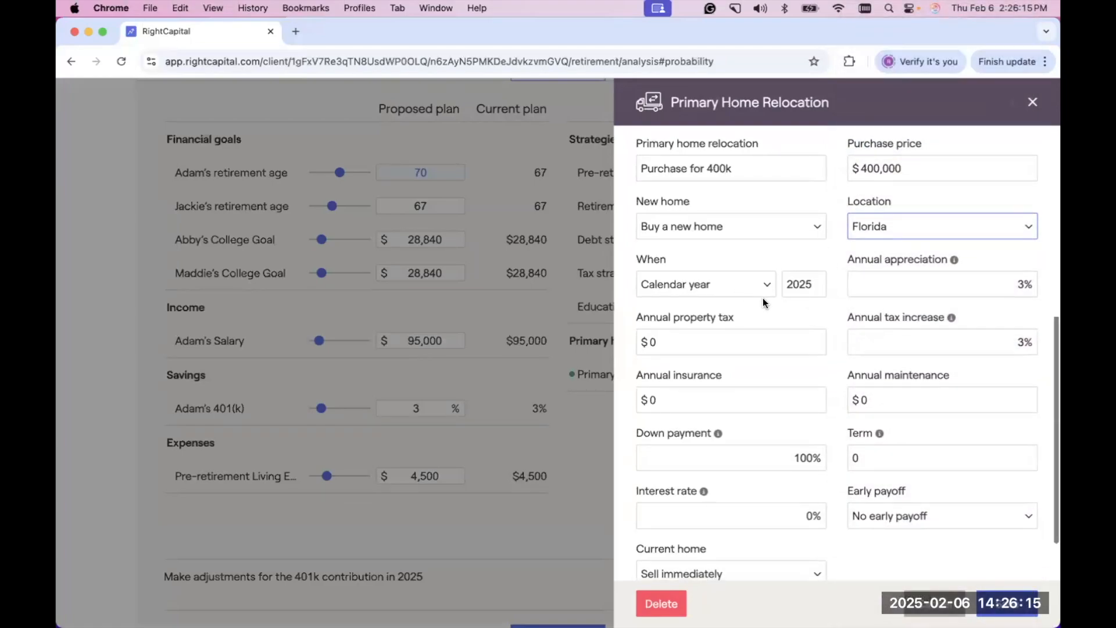
Set the relocation's calendar year to 2026 and the annual property tax to $200.
scroll(761, 291, up, 1)
click(811, 297)
key(BackSpace)
text(6)
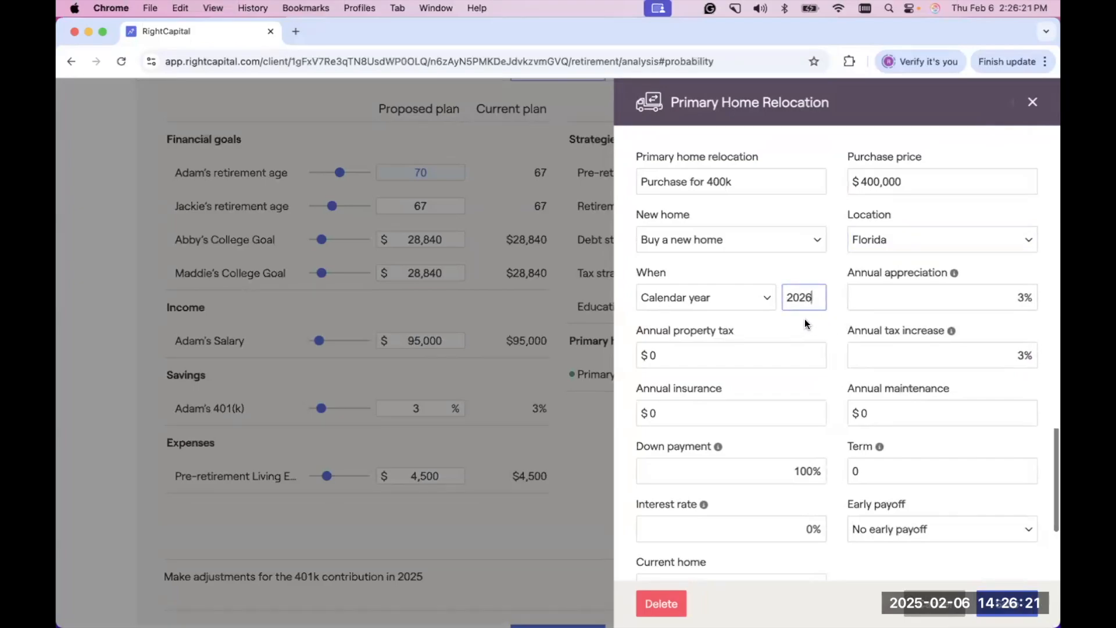
click(732, 348)
key(BackSpace)
text(200)
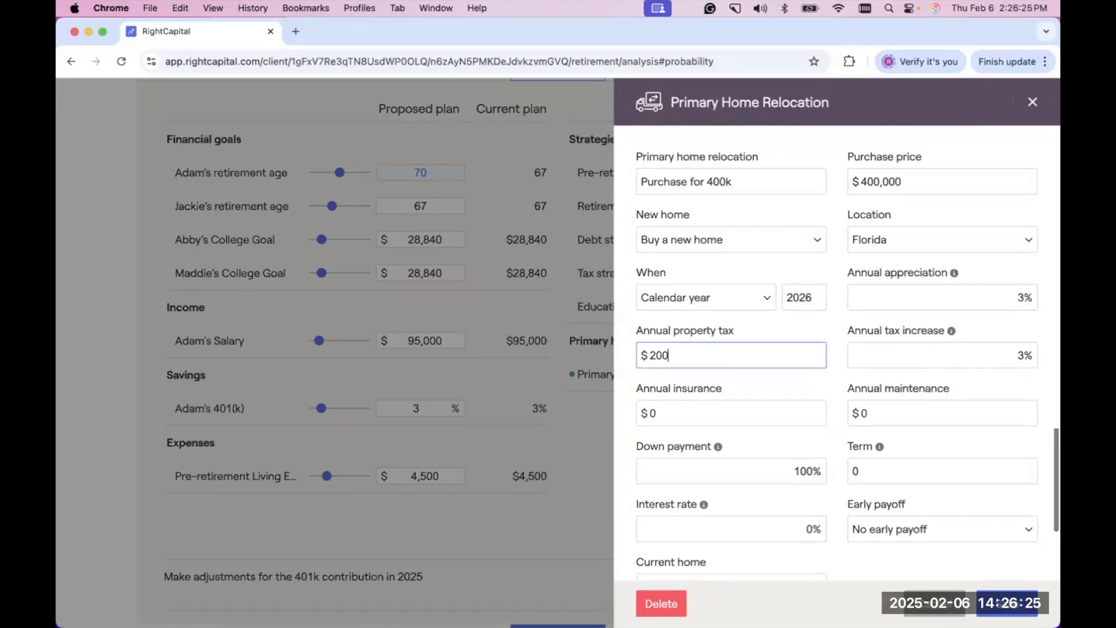
Set the new home's annual insurance to $1,000 and annual maintenance to $500.
click(713, 405)
text(10000)
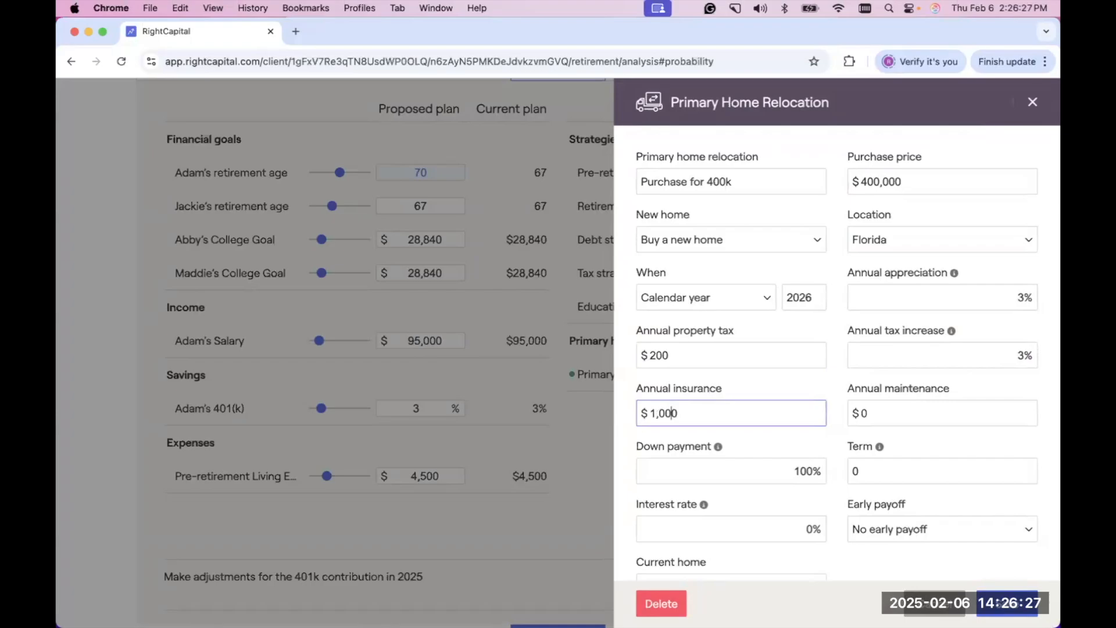
key(BackSpace)
click(893, 415)
text(500)
Finance the home with a 20% down payment, a term of 30 and a 6% interest rate, and save the relocation.
scroll(812, 458, down, 1)
click(811, 446)
text(20)
click(896, 451)
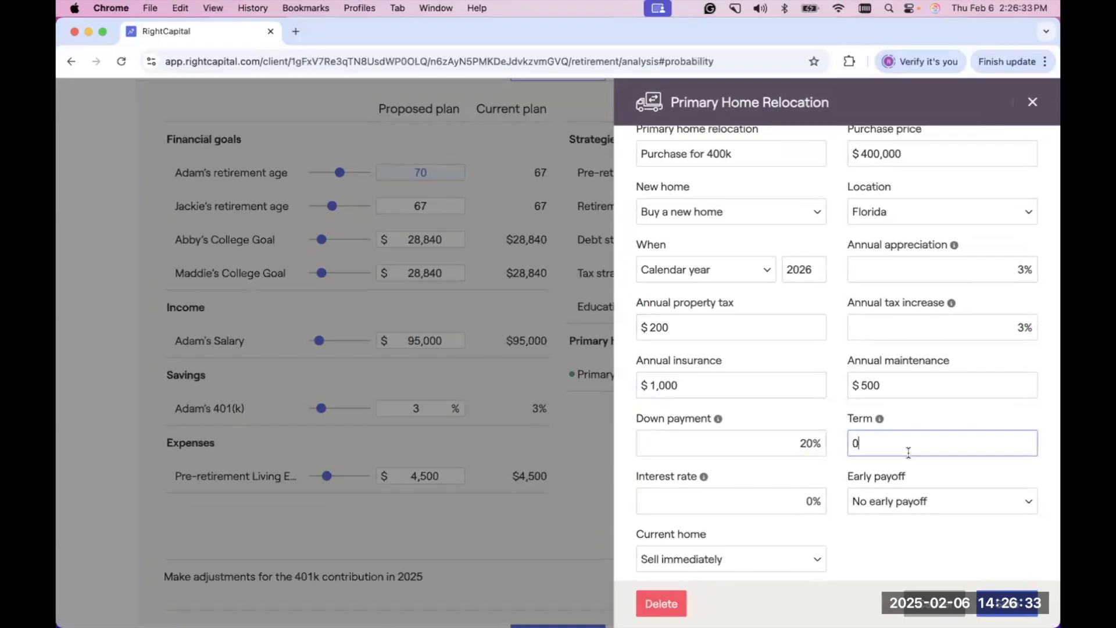
text(30)
click(812, 500)
text(6)
scroll(787, 427, down, 1)
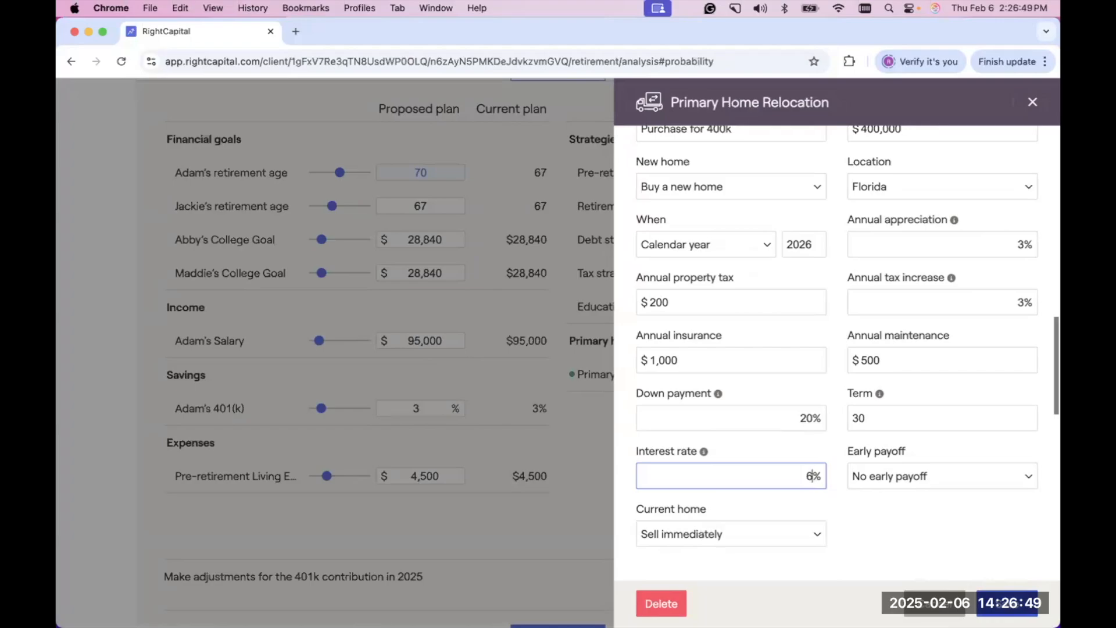
click(1007, 603)
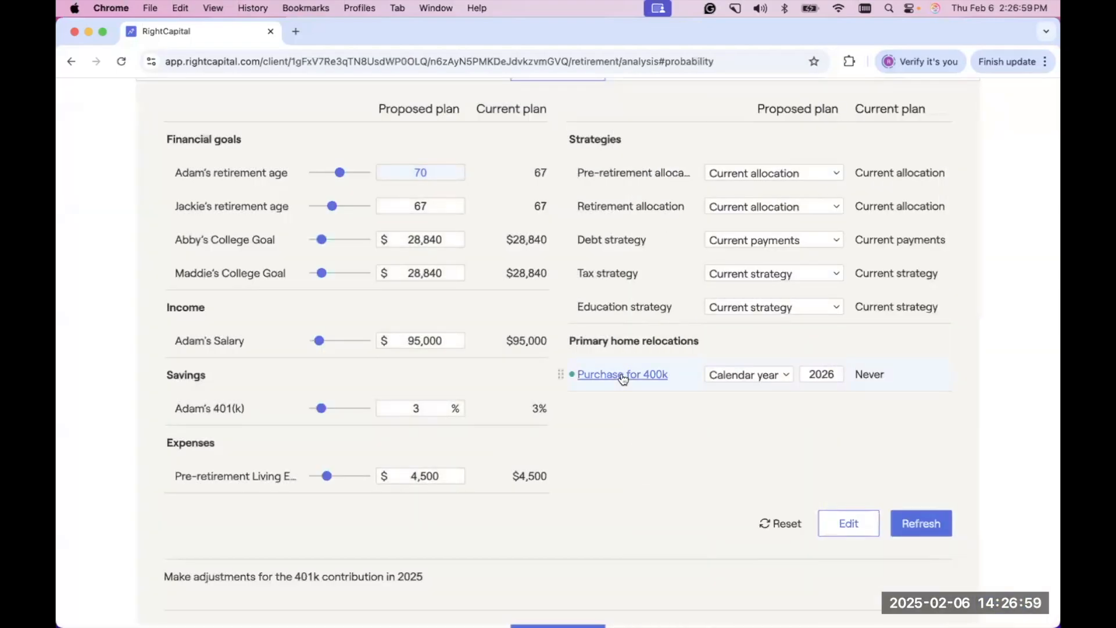
Recalculate the Proposed plan with the home purchase included and compare its probability of success with the Current plan.
scroll(787, 383, up, 1)
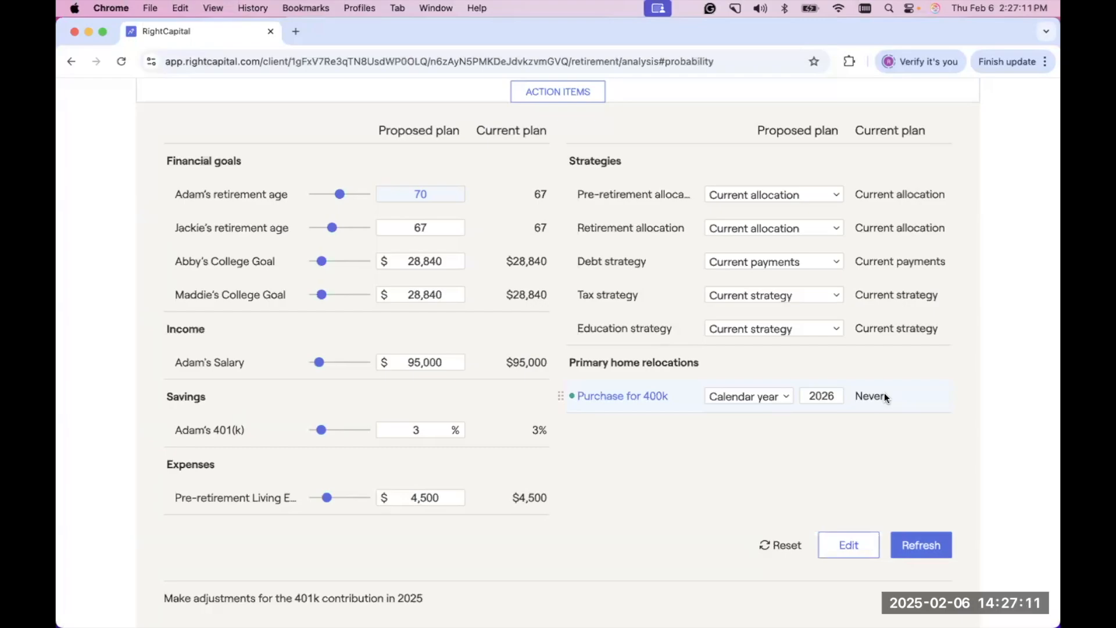
click(918, 544)
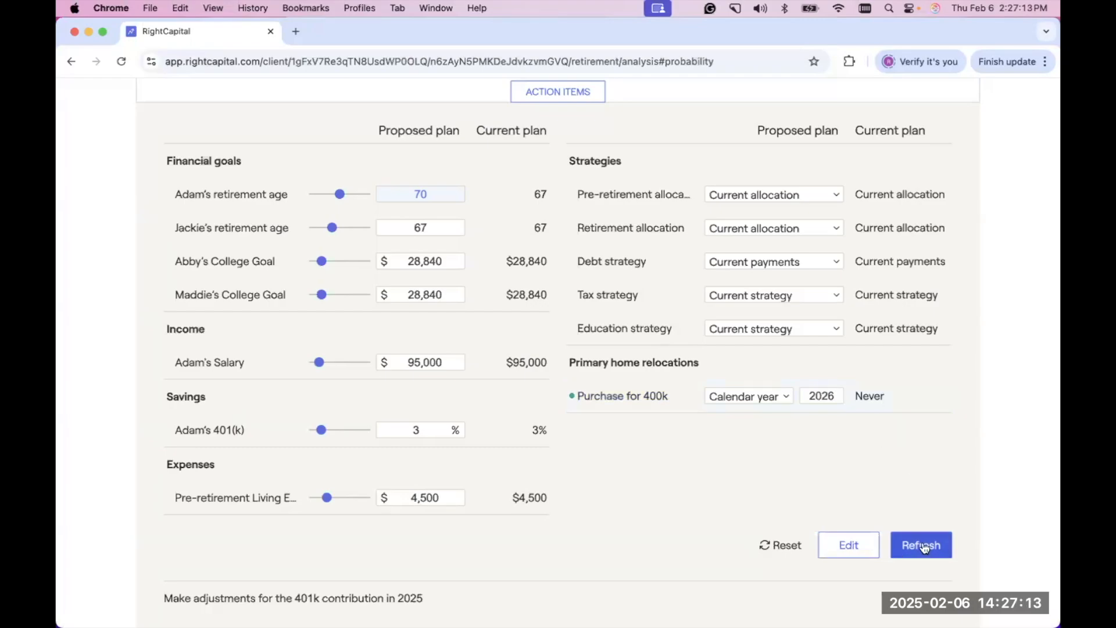
scroll(730, 440, up, 3)
scroll(731, 437, up, 3)
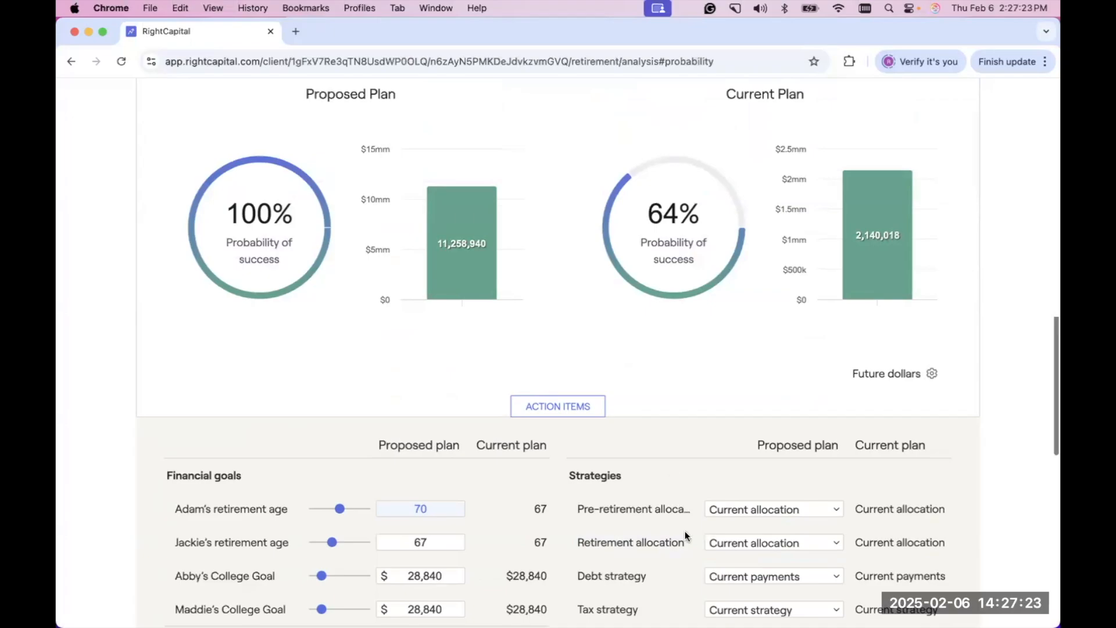
Set the "Purchase for 400k" relocation year to 2028 in the Proposed plan and recalculate the probability of success.
scroll(685, 531, down, 5)
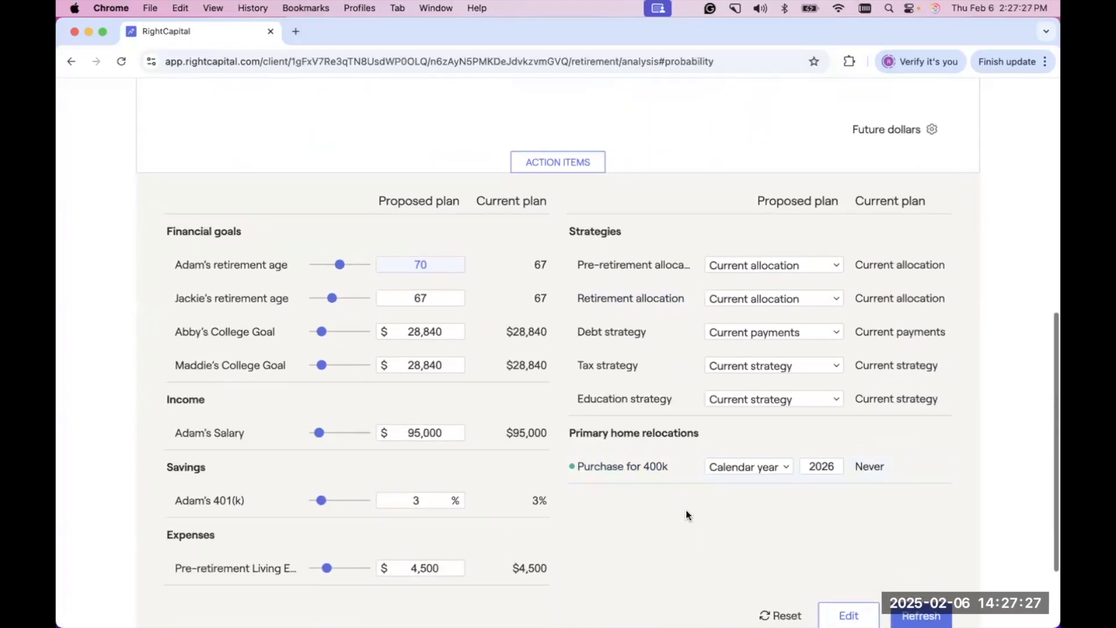
click(835, 467)
key(BackSpace)
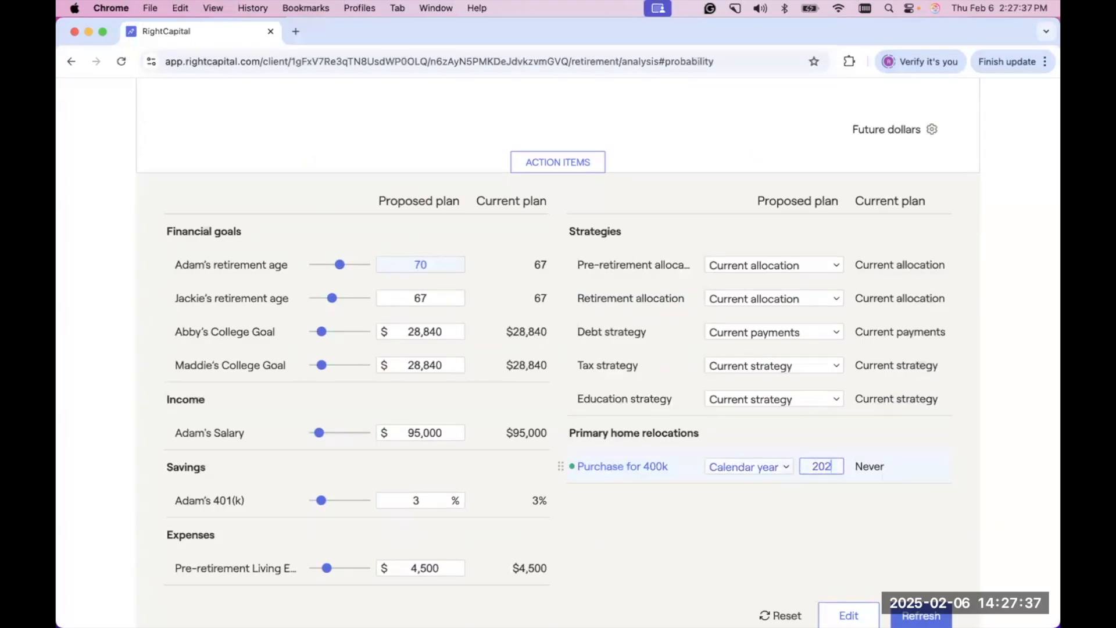
text(8)
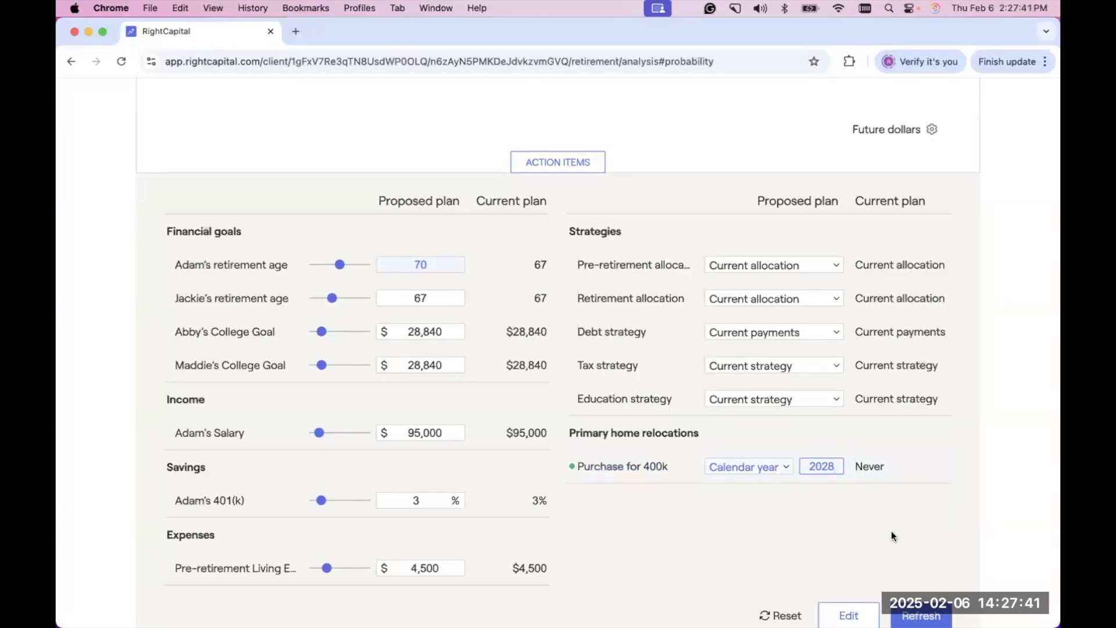
click(921, 615)
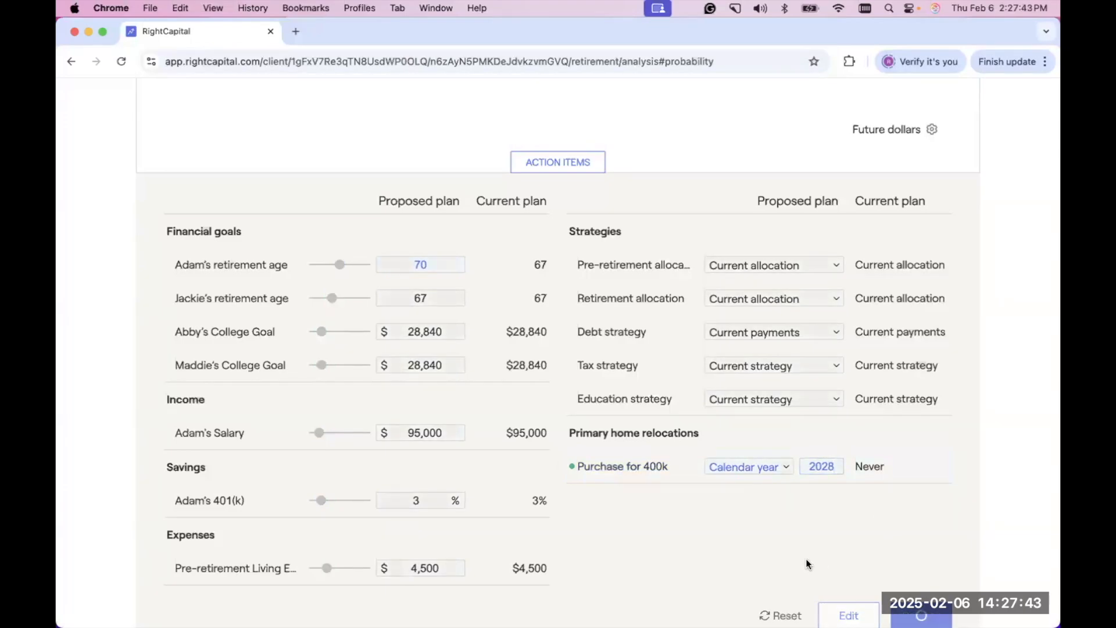
scroll(764, 494, up, 1)
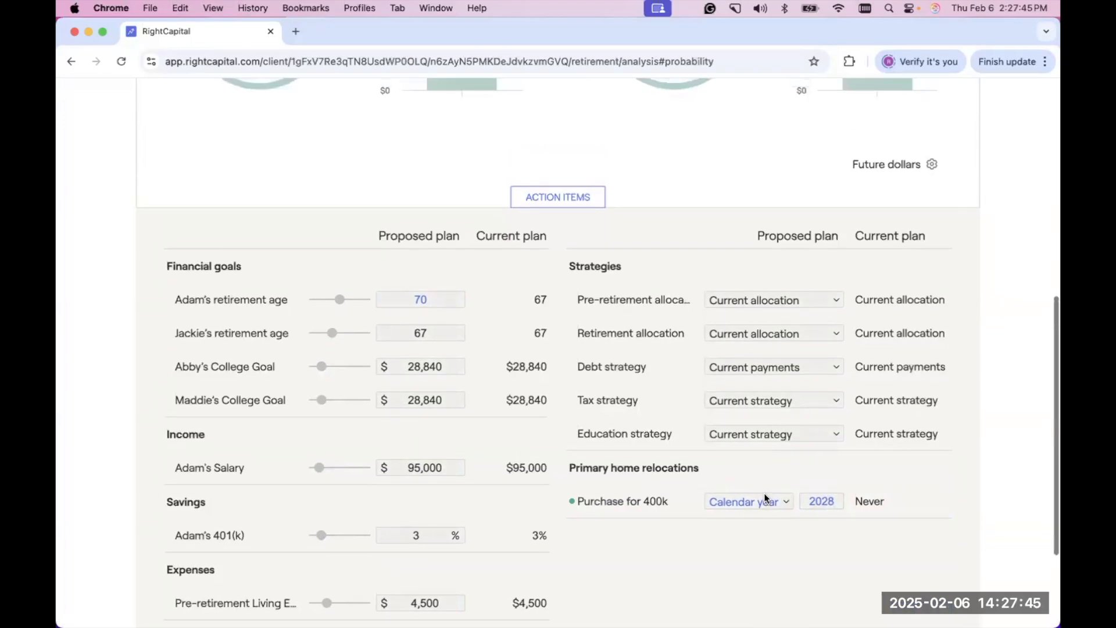
scroll(752, 442, up, 2)
scroll(752, 445, up, 1)
scroll(752, 445, down, 1)
scroll(752, 445, up, 1)
scroll(752, 444, down, 3)
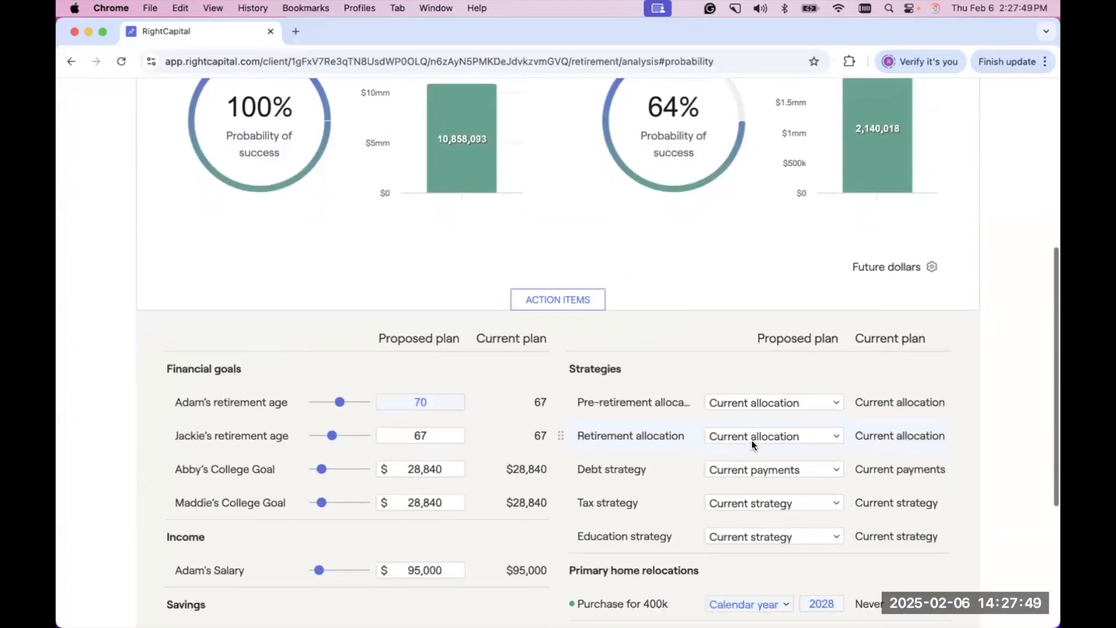
Add another Primary Home Relocation property goal to the Proposed plan's action items.
scroll(657, 535, down, 2)
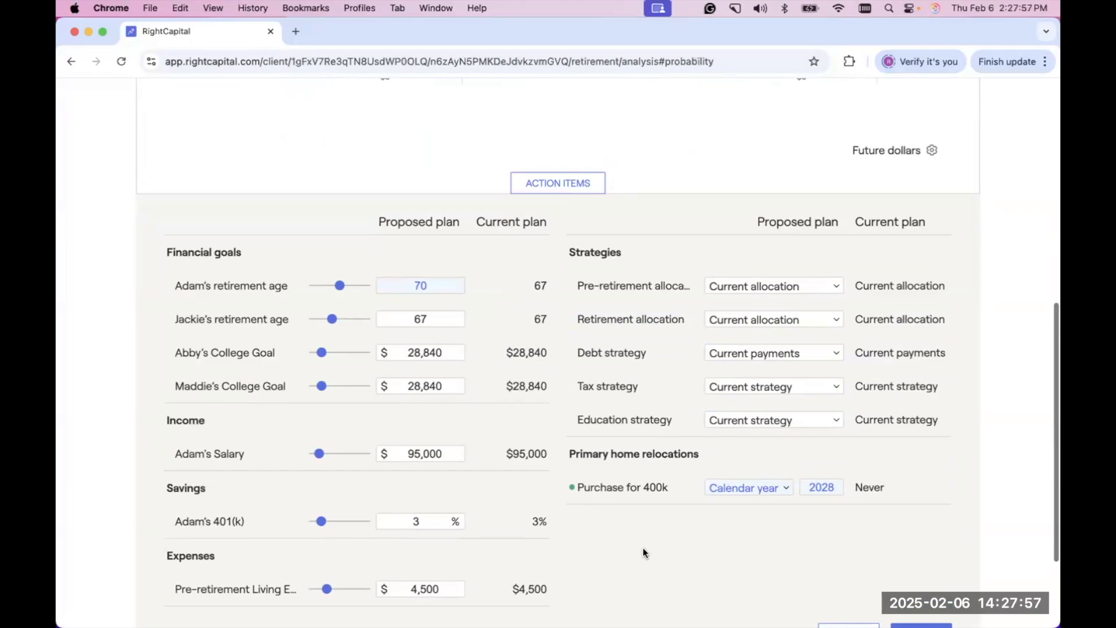
scroll(643, 551, down, 1)
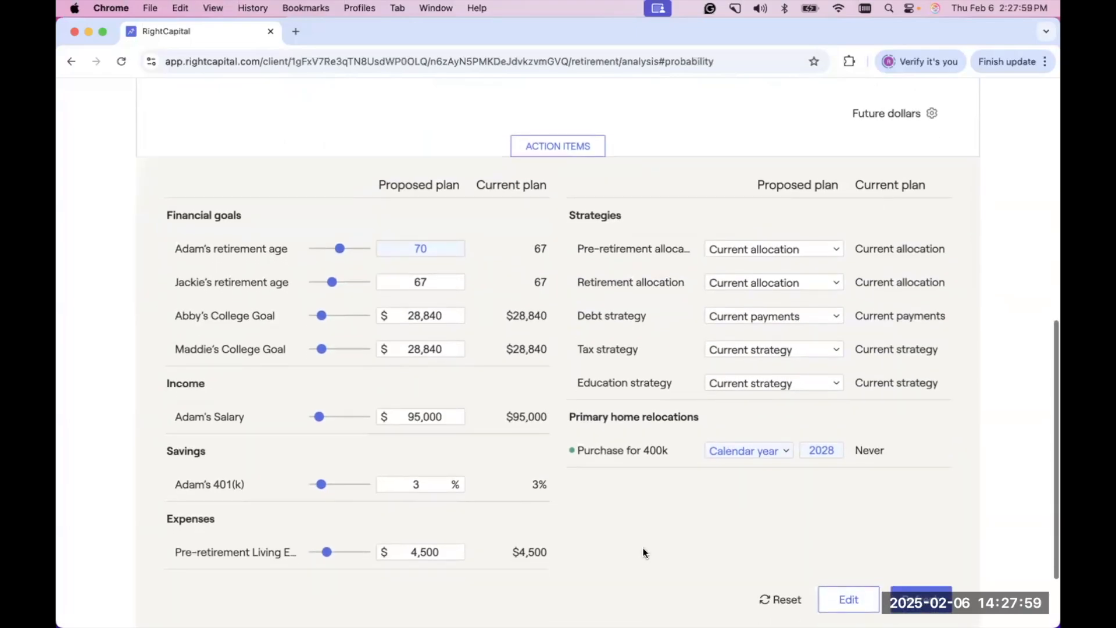
scroll(668, 555, down, 2)
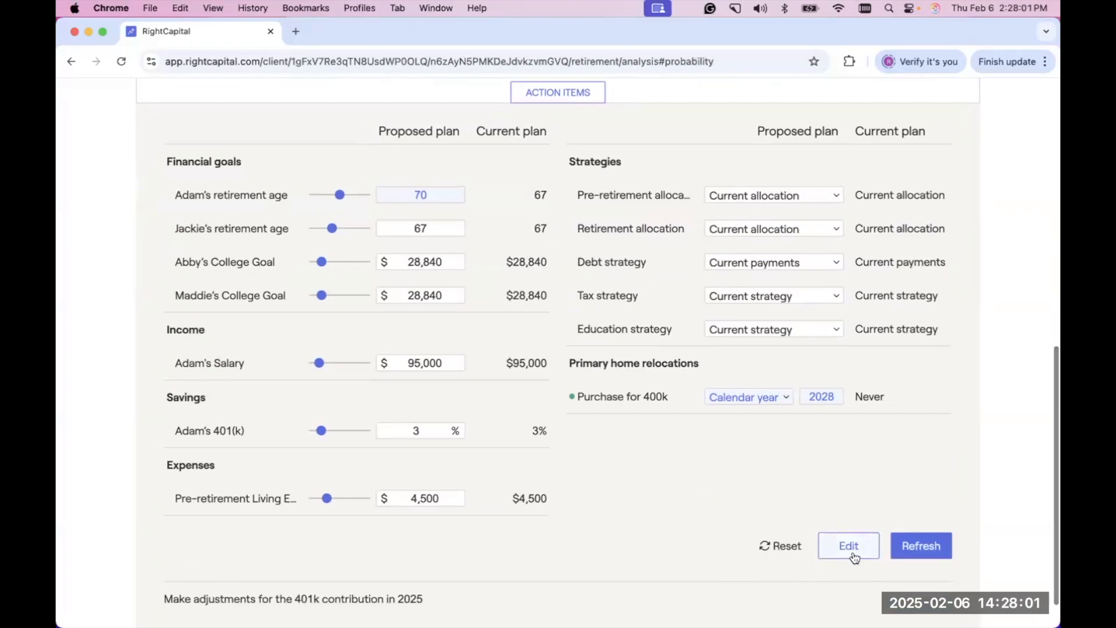
click(854, 546)
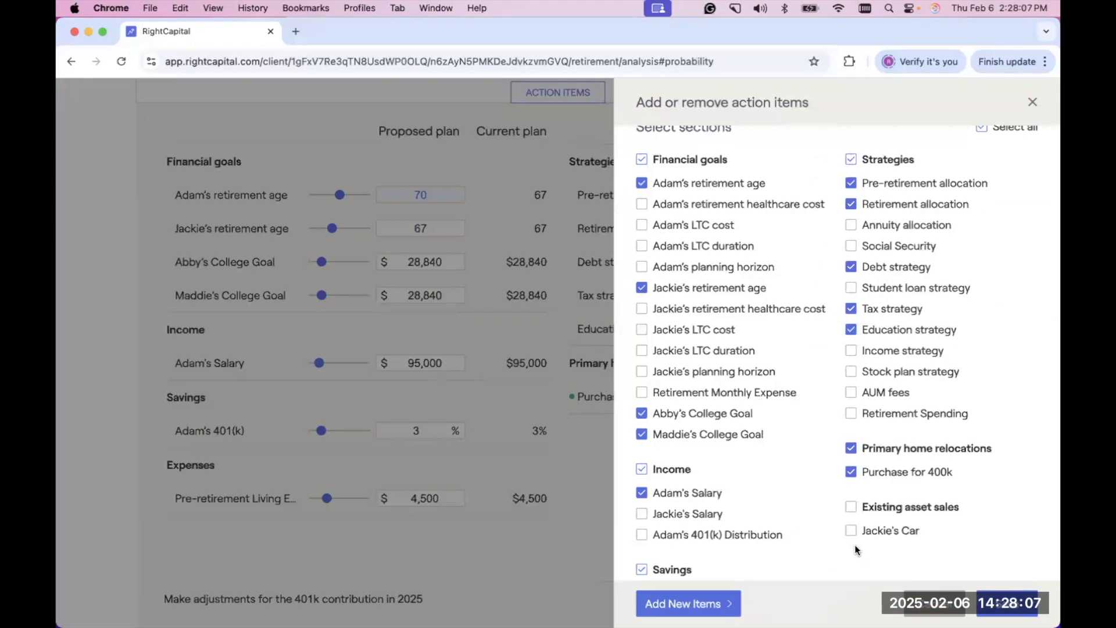
click(713, 607)
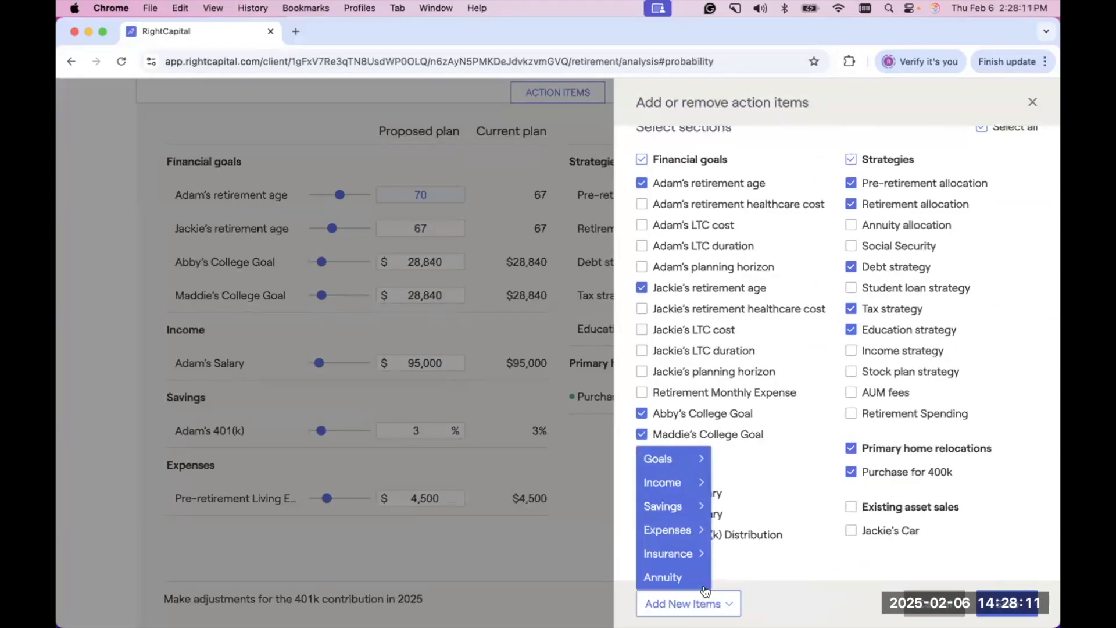
mouse_move(654, 461)
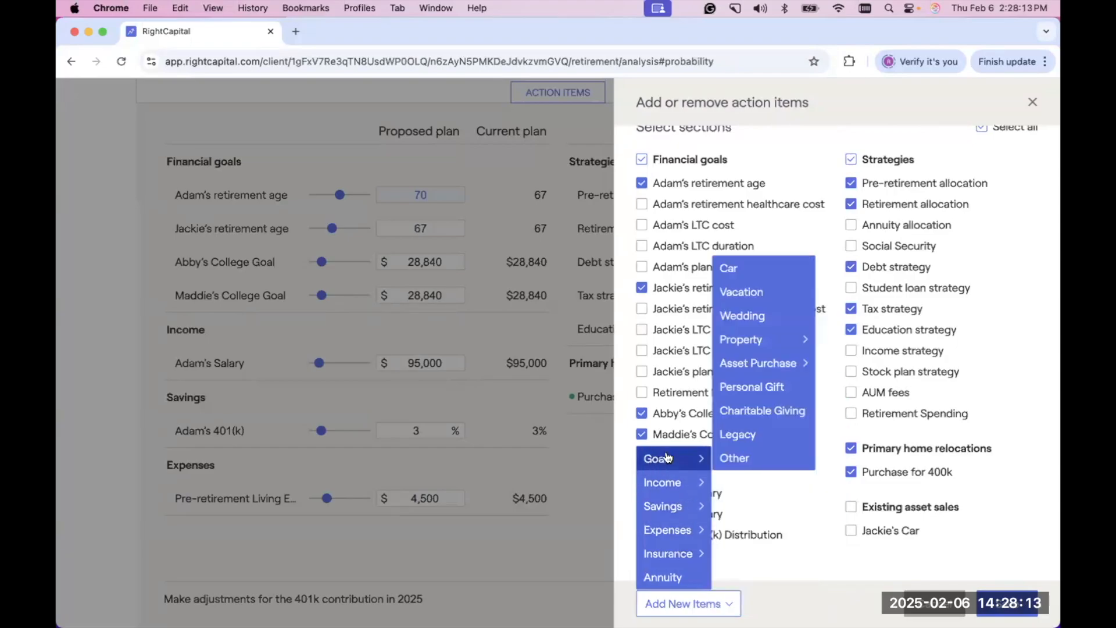
mouse_move(762, 343)
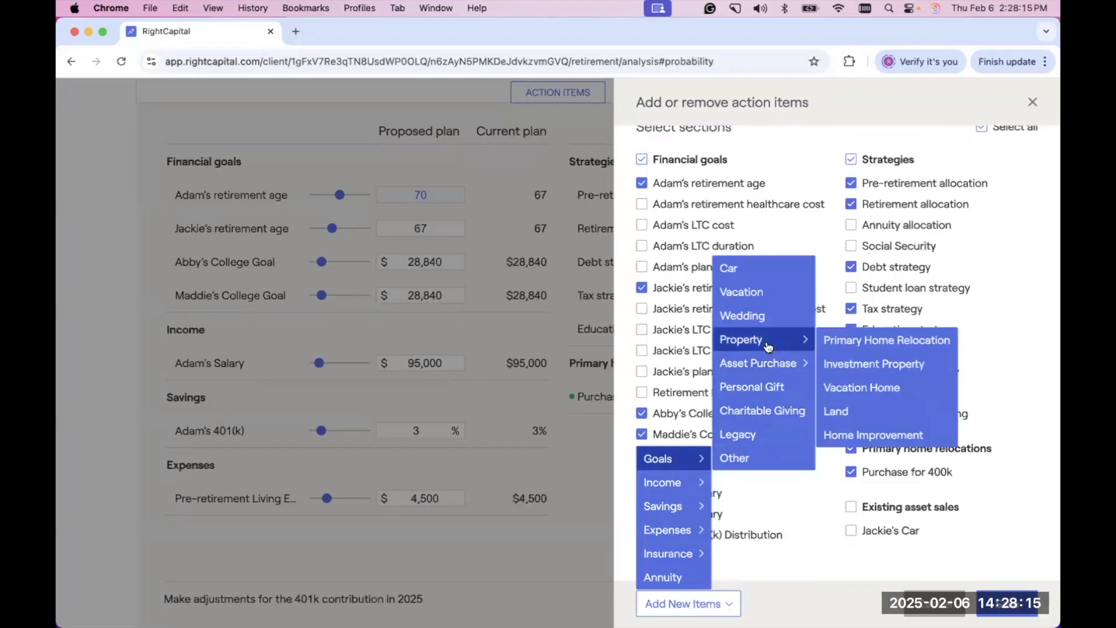
click(867, 342)
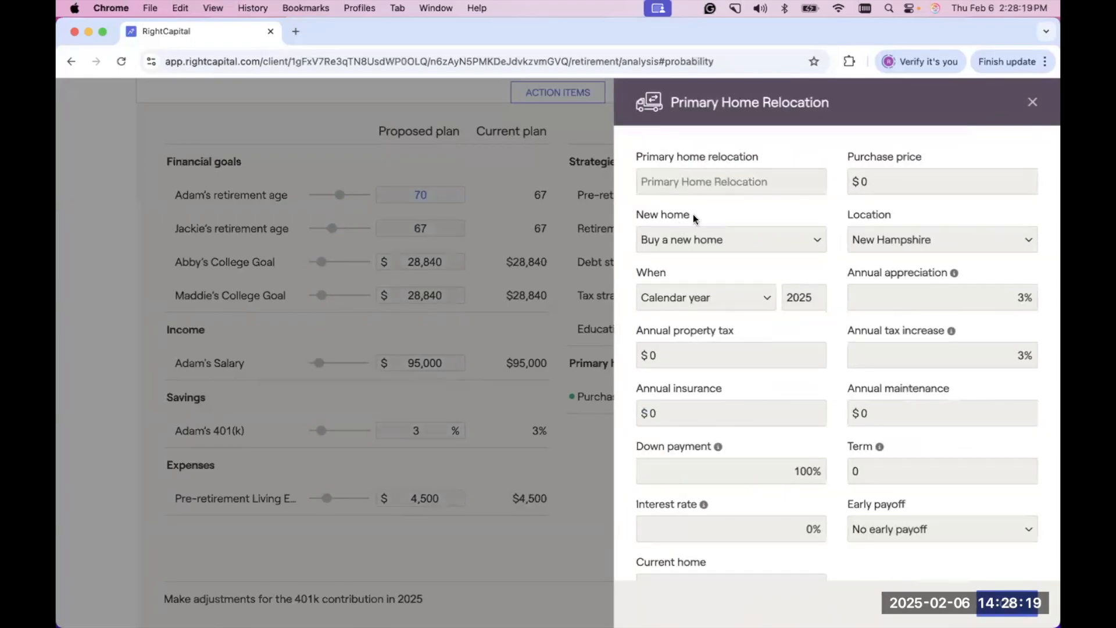
Name the new relocation "Purchase for 500k", set its purchase price to $500,000 and save it.
click(719, 180)
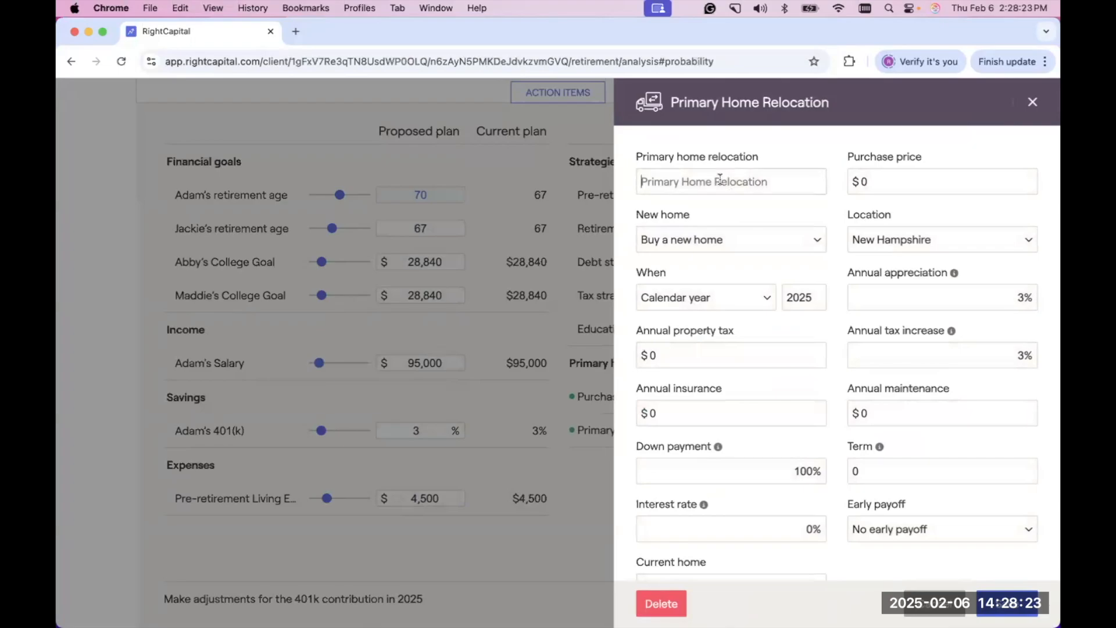
text(purchae)
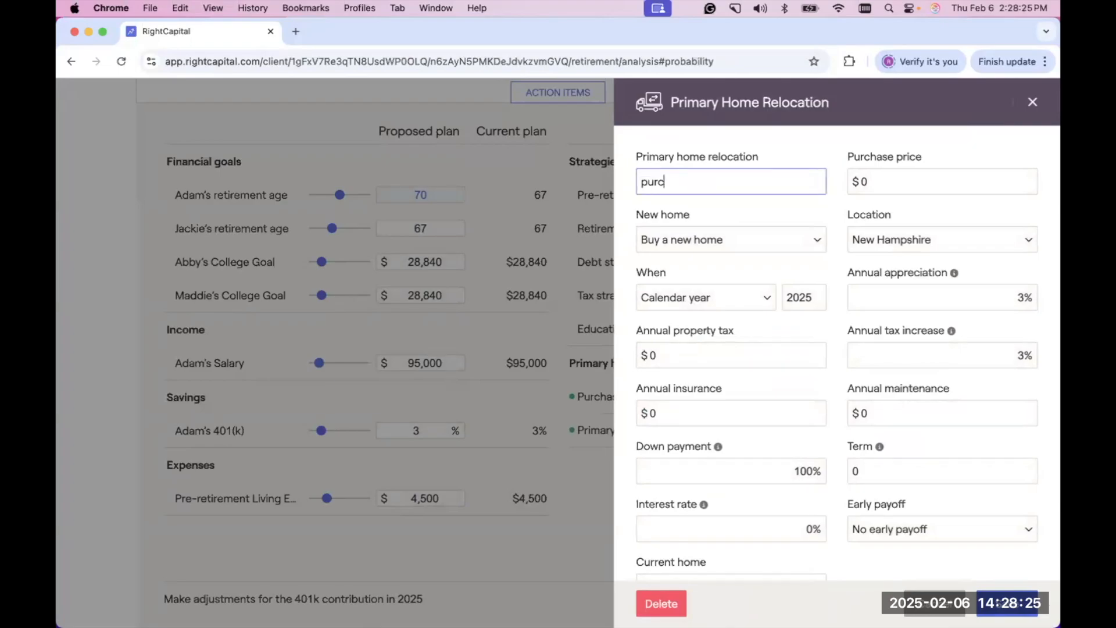
key(BackSpace)
key(BackSpace)
key(BackSpace)
key(BackSpace)
key(BackSpace)
key(BackSpace)
key(BackSpace)
key(BackSpace)
text(Purchase for 500k)
click(892, 177)
key(BackSpace)
text(500000)
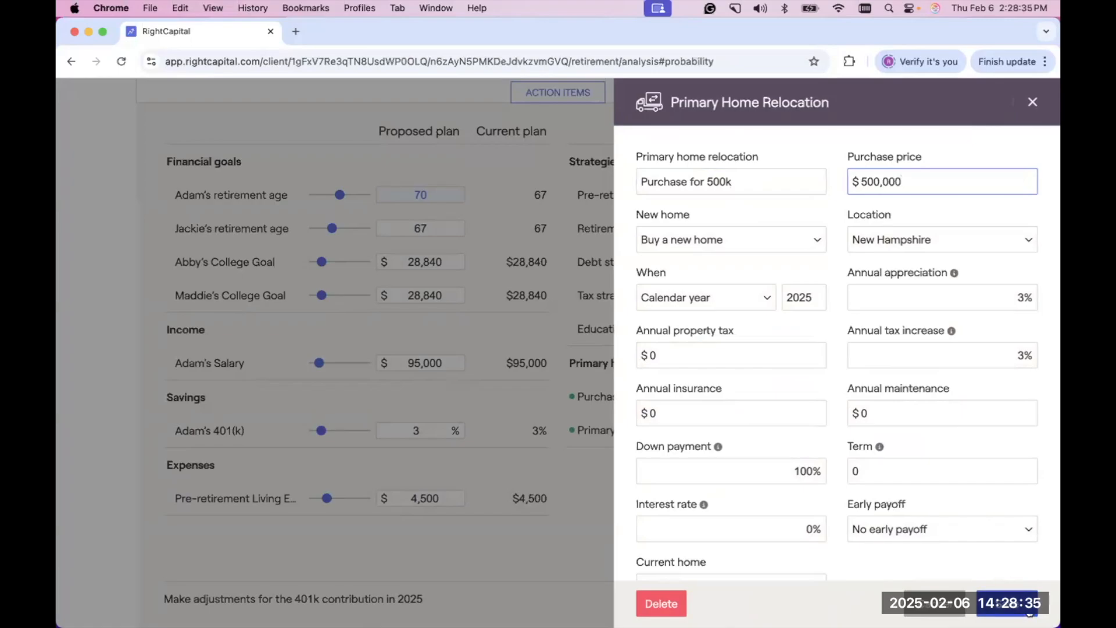
key(Return)
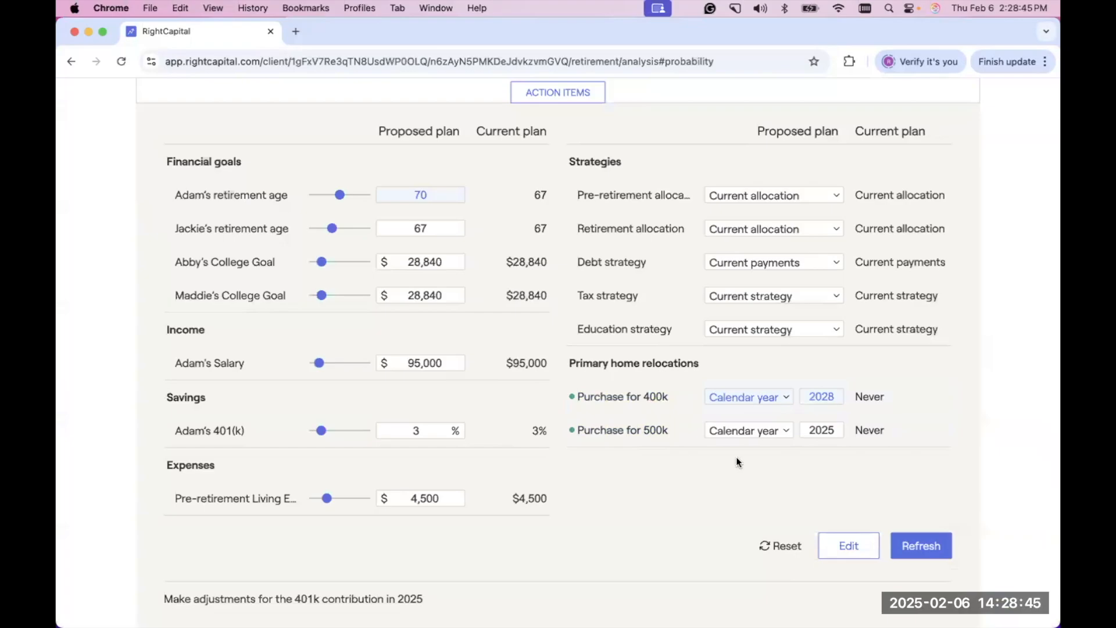
Set the "Purchase for 400k" relocation to Never in the Proposed plan and recalculate.
click(751, 395)
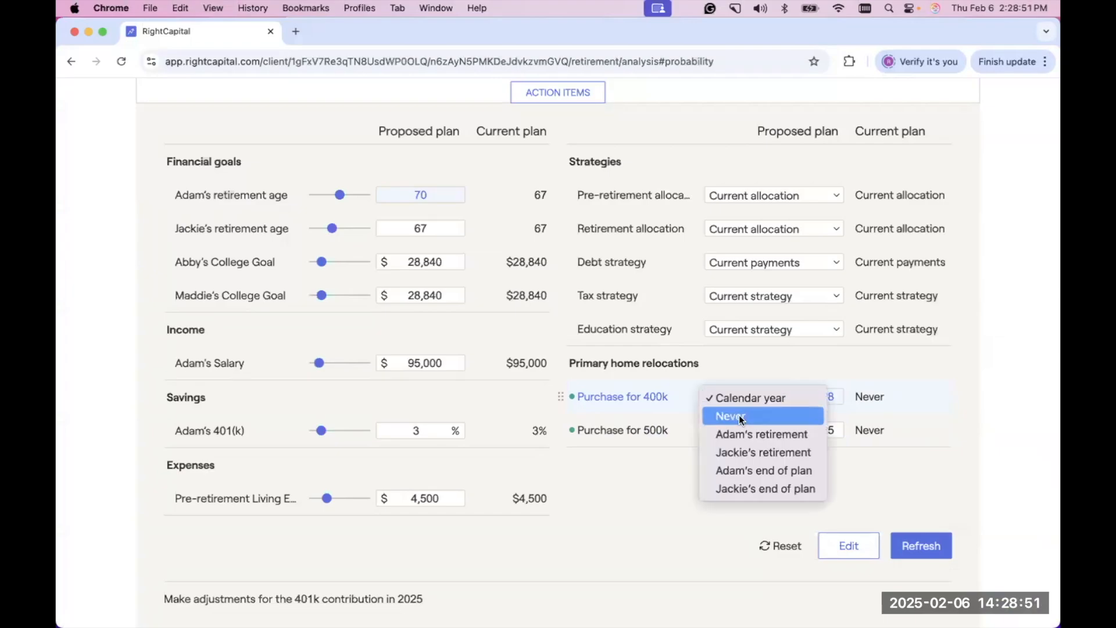
click(734, 416)
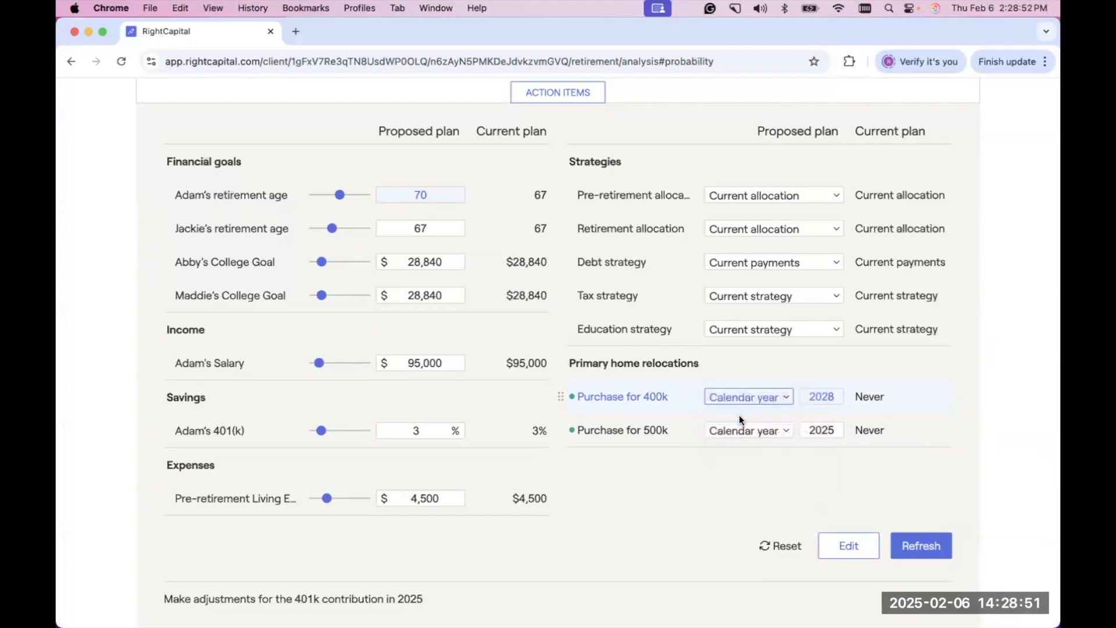
click(909, 541)
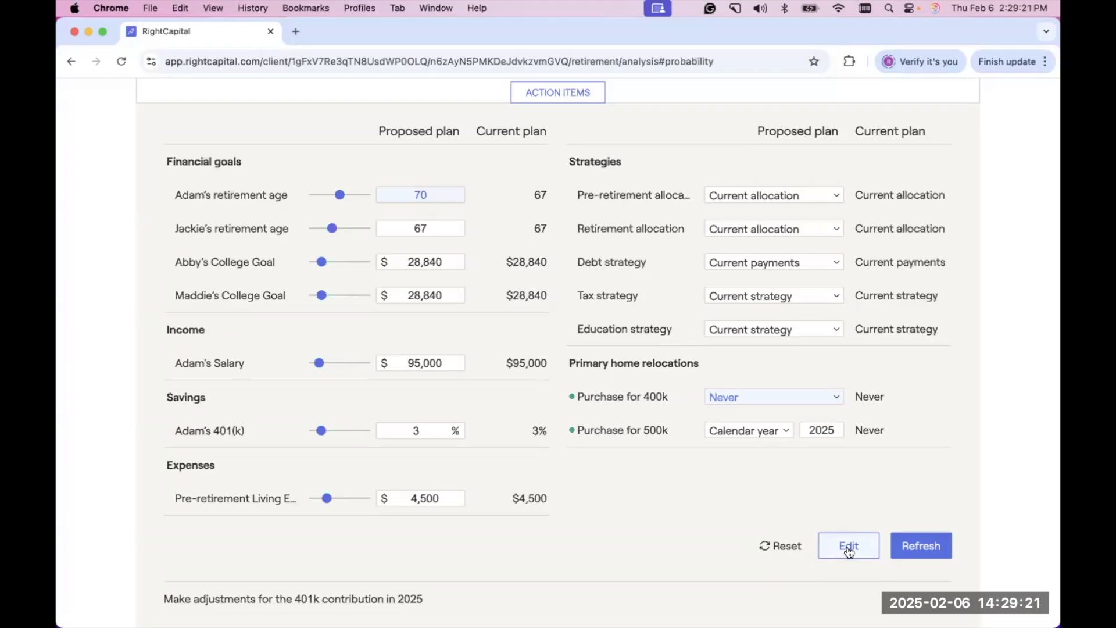
Switch the "Purchase for 500k" relocation to Never, and set it back to calendar year 2026.
click(755, 430)
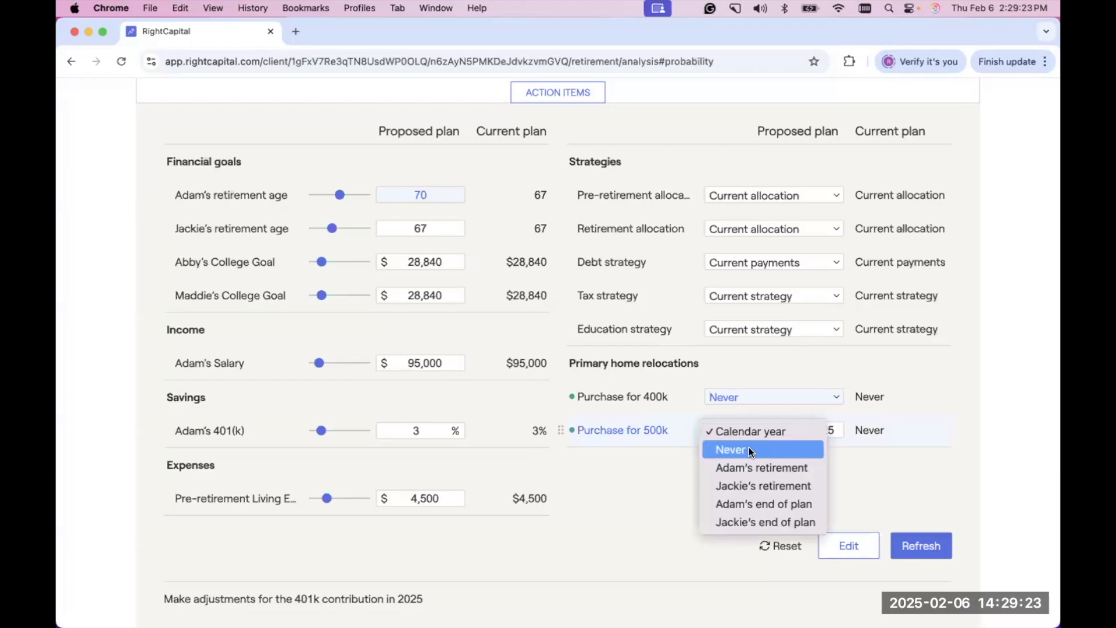
click(749, 448)
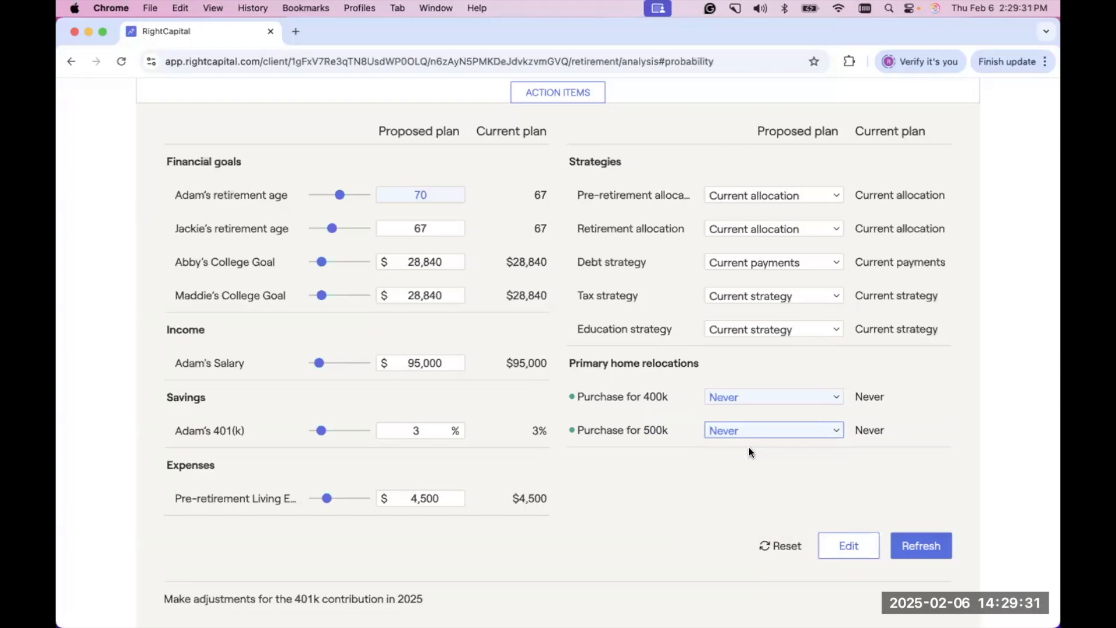
click(742, 434)
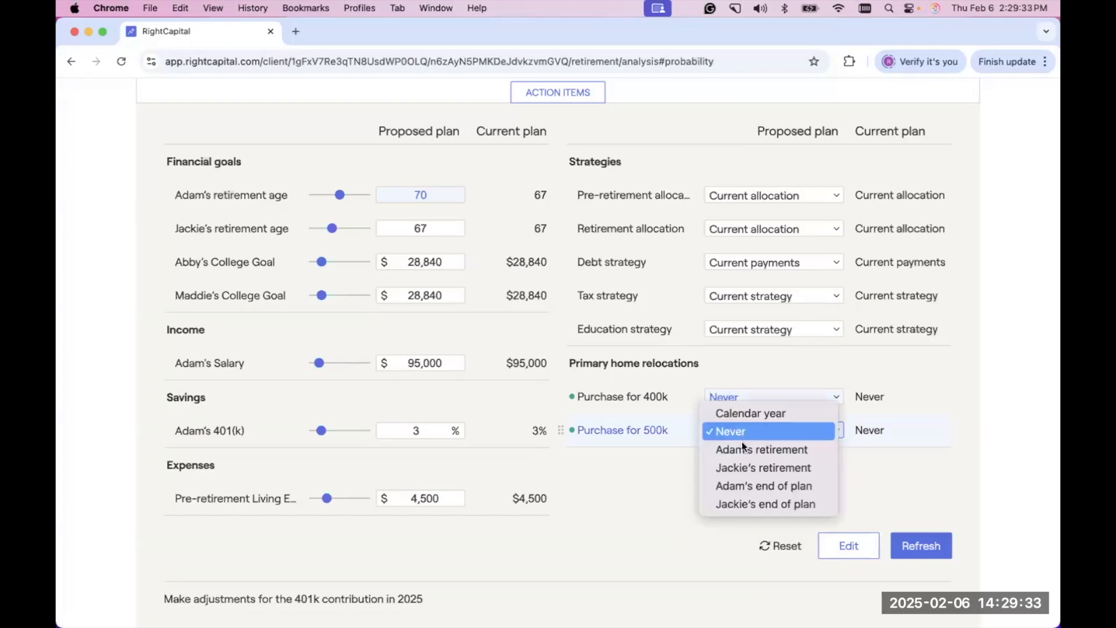
click(738, 416)
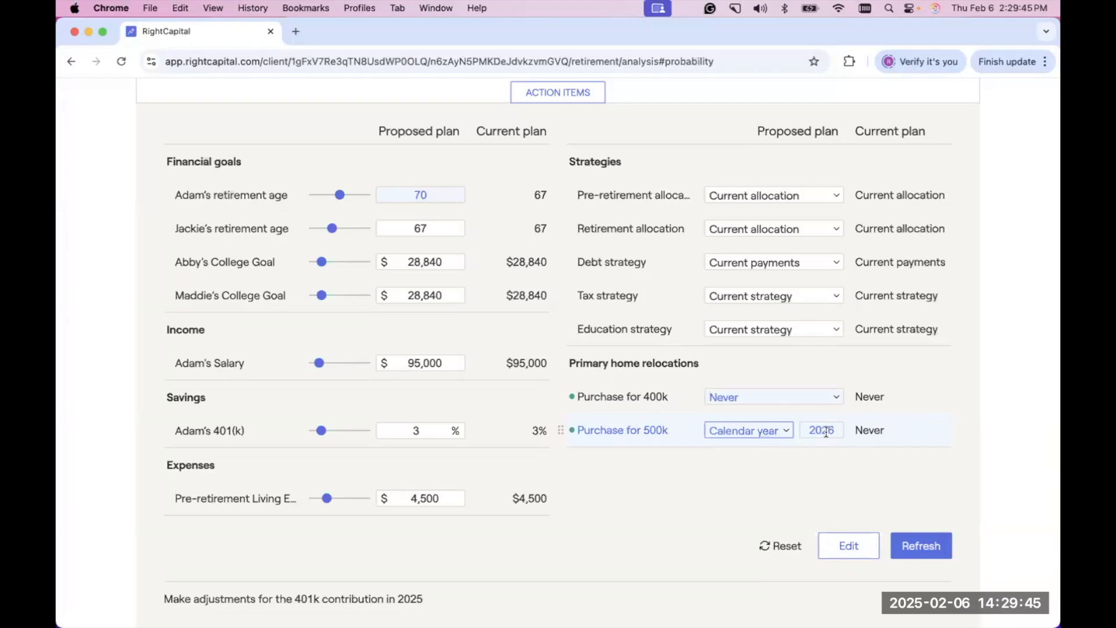
Look over the available action items and the categories of new items, and return to the plan comparison.
click(856, 549)
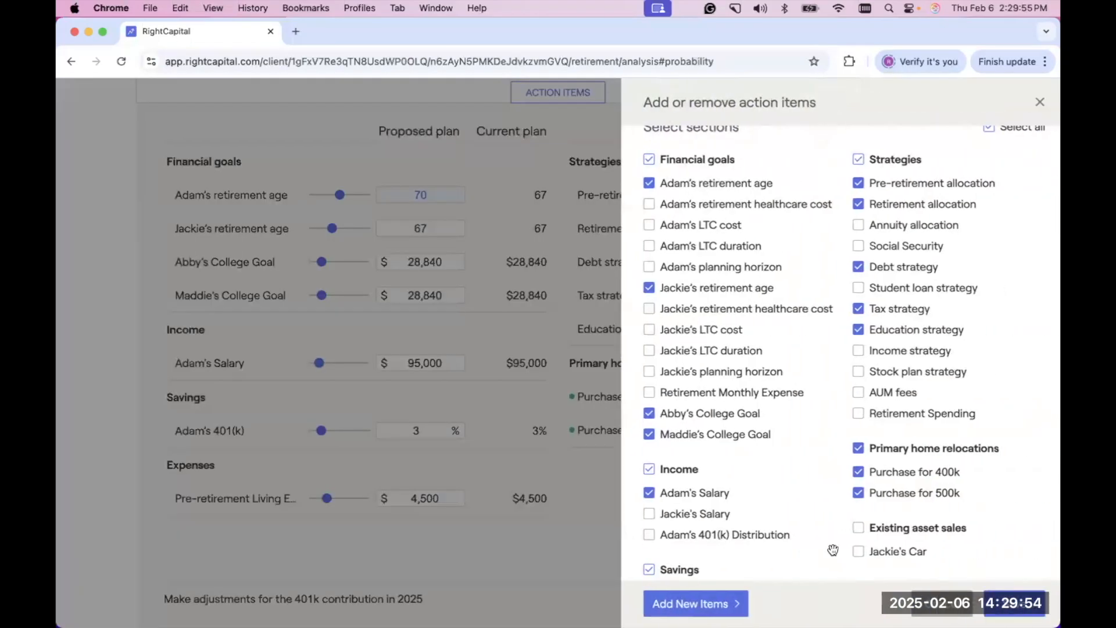
click(710, 607)
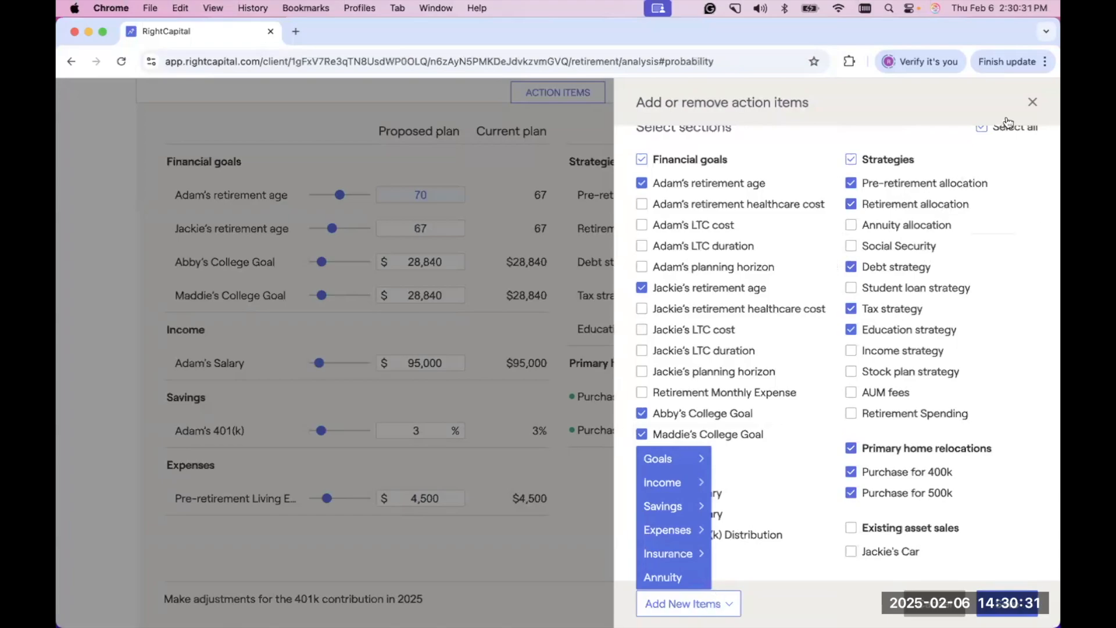
click(1033, 104)
click(1033, 105)
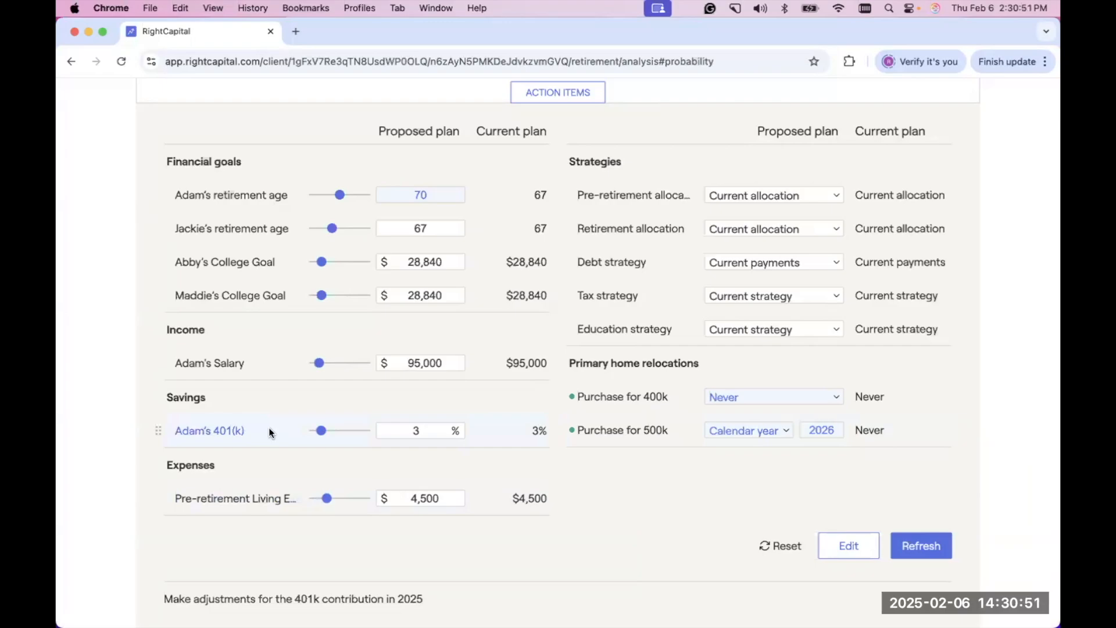
Set the Proposed plan's pre-retirement living expenses to $4,000.
scroll(269, 429, down, 1)
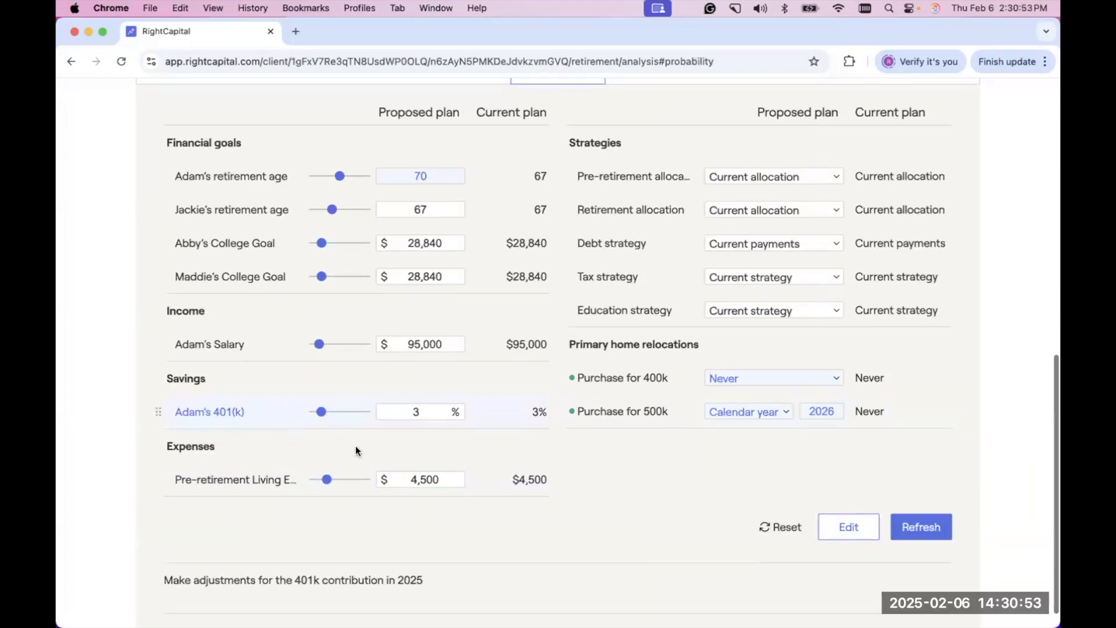
scroll(330, 430, down, 1)
scroll(335, 423, down, 1)
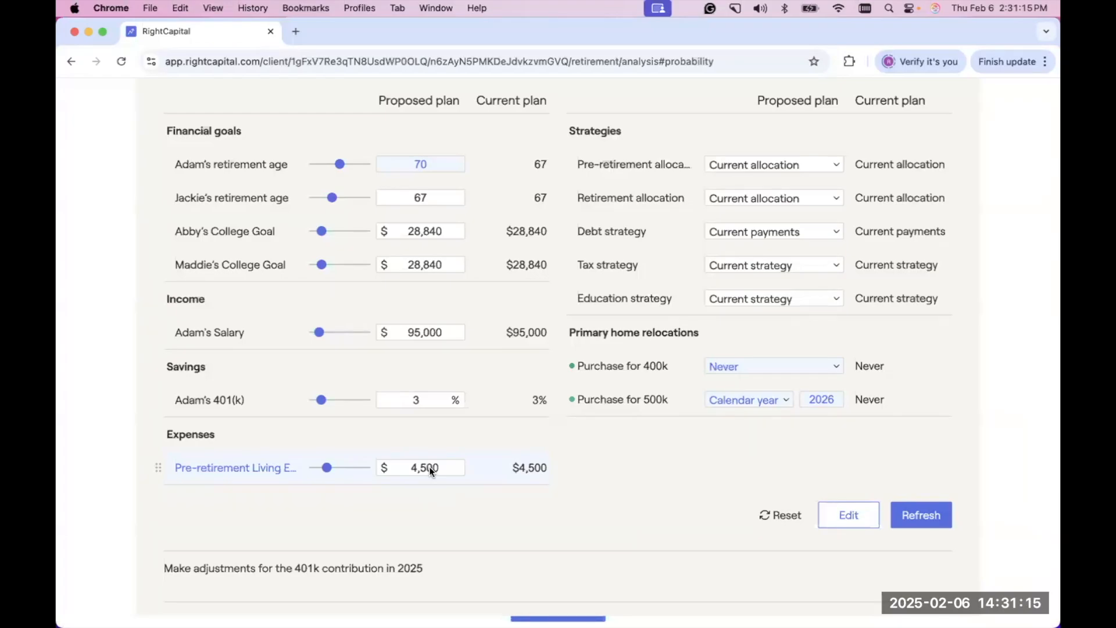
click(444, 464)
key(BackSpace)
key(BackSpace)
key(BackSpace)
text(000)
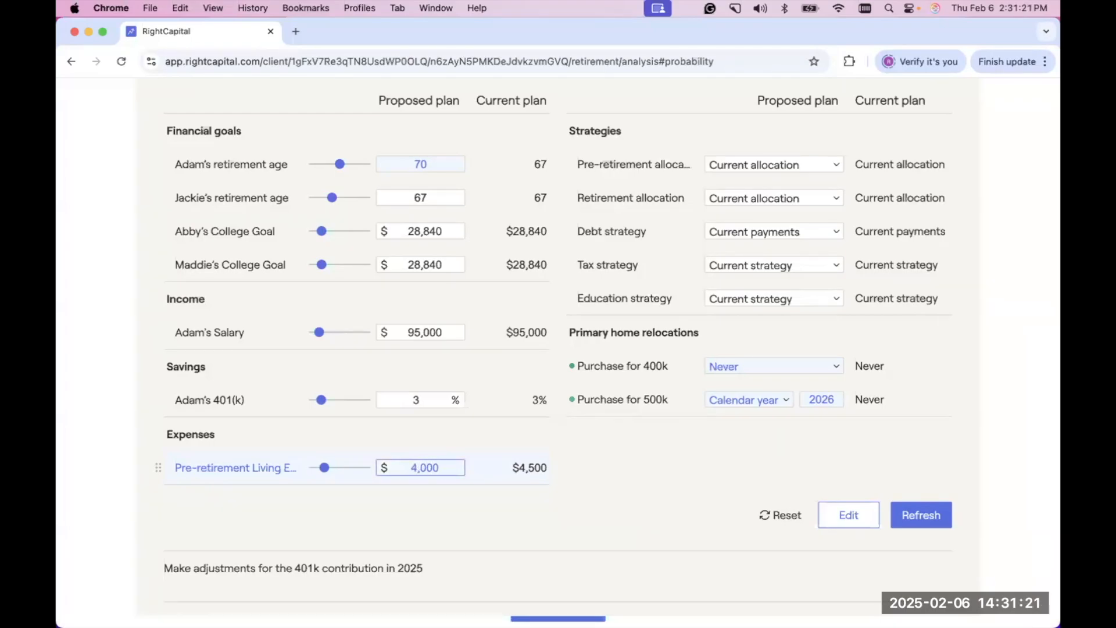
Set the 401(k) contribution in the Proposed plan to 5%.
click(429, 401)
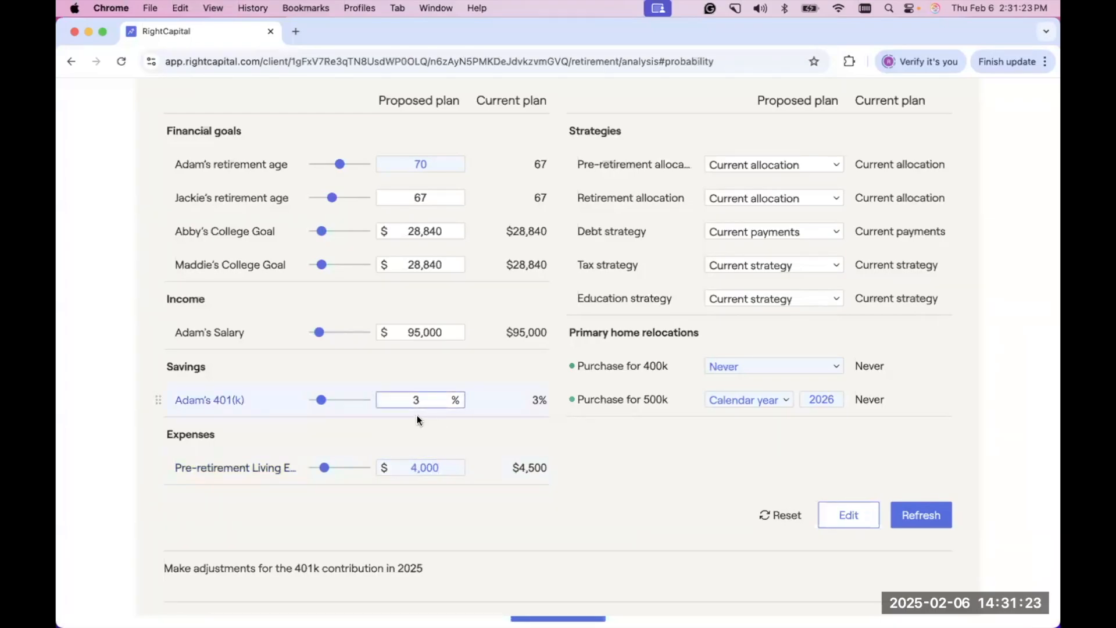
key(BackSpace)
text(5)
click(465, 434)
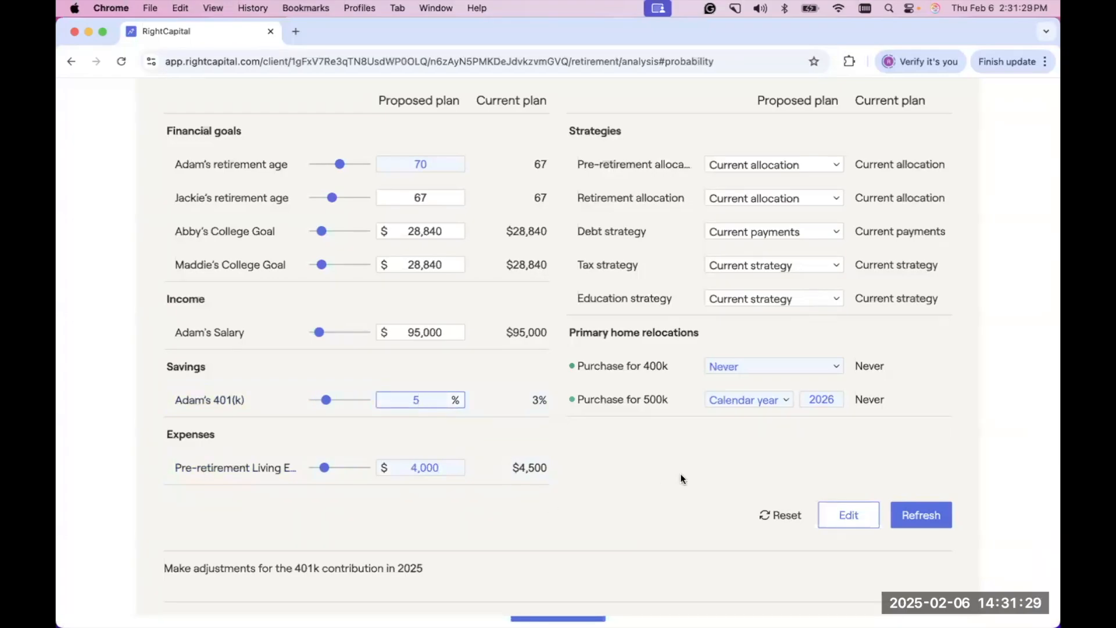
Recalculate the Proposed plan and examine its probability of success and median ending portfolio.
click(928, 515)
scroll(533, 390, up, 2)
scroll(532, 385, up, 6)
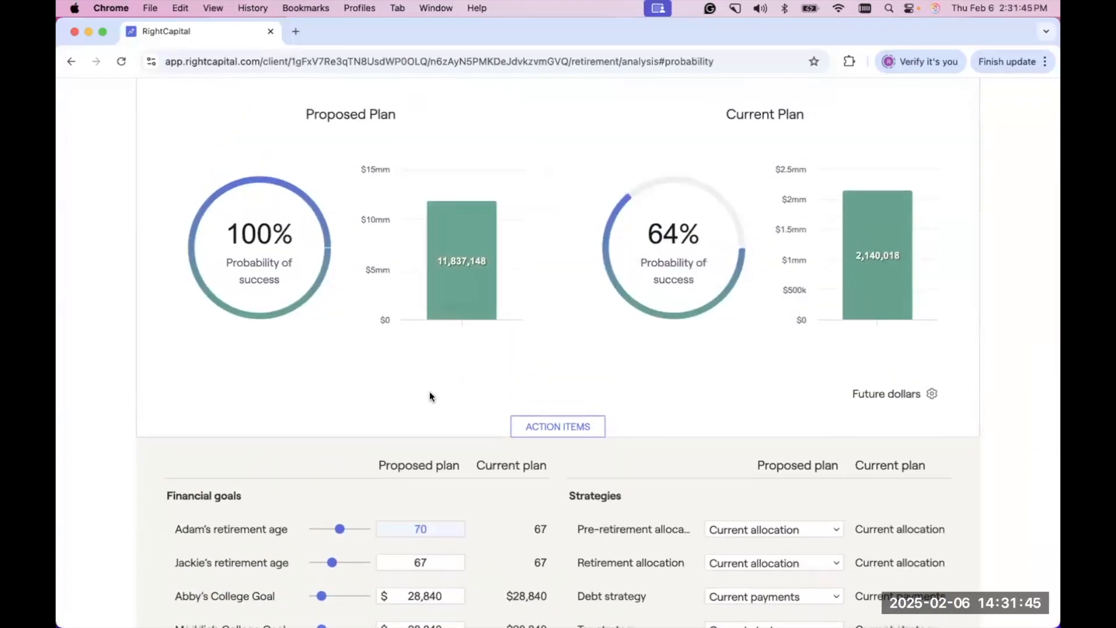
mouse_move(451, 245)
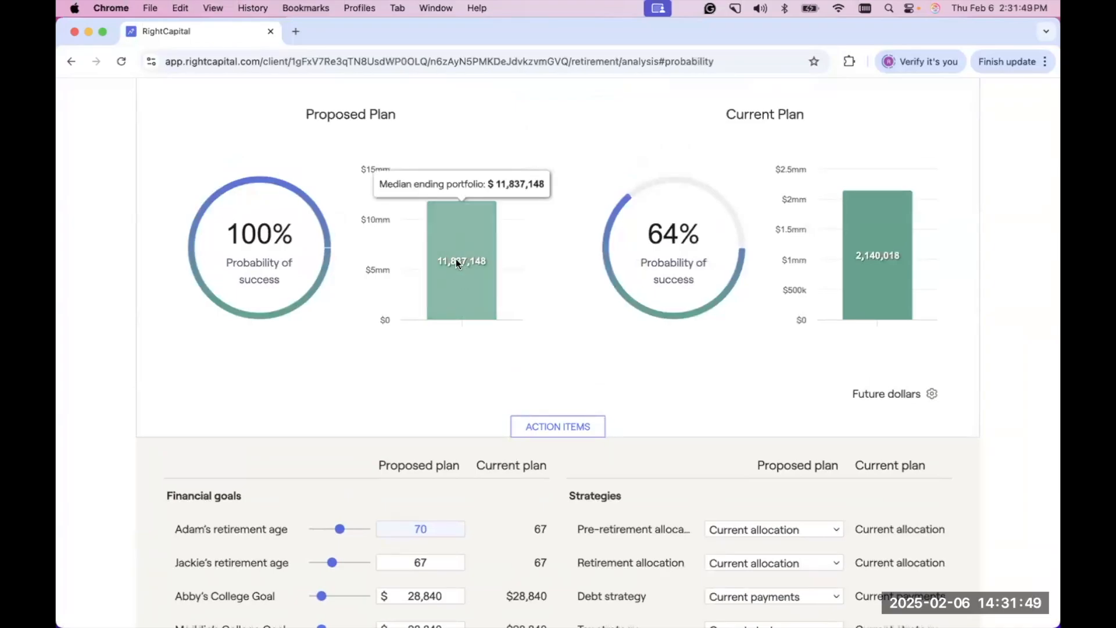
scroll(546, 469, down, 1)
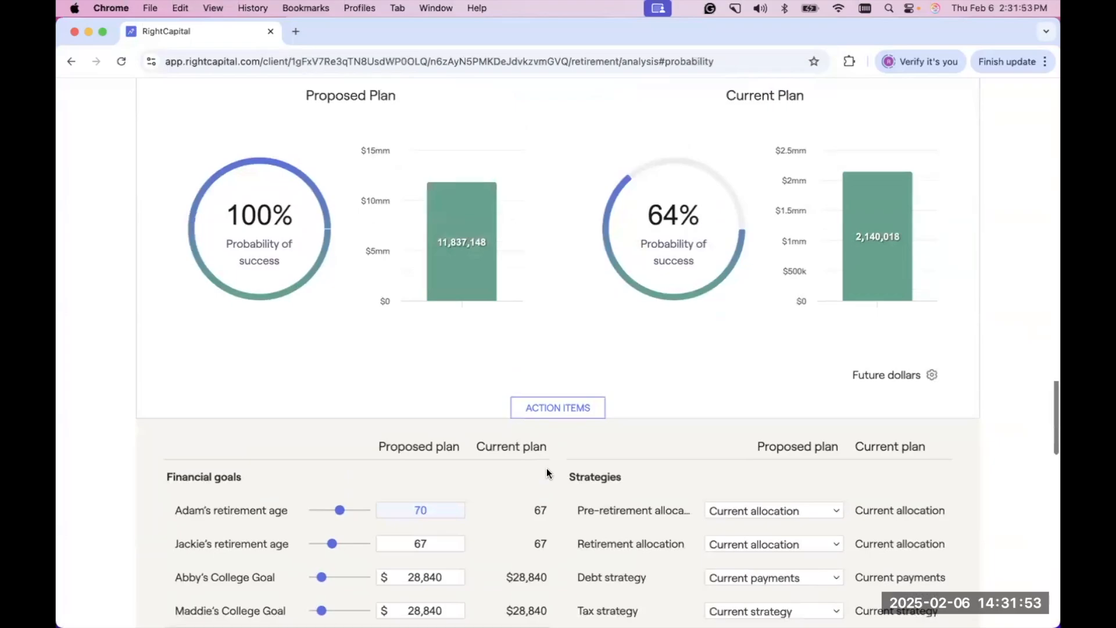
scroll(546, 472, down, 5)
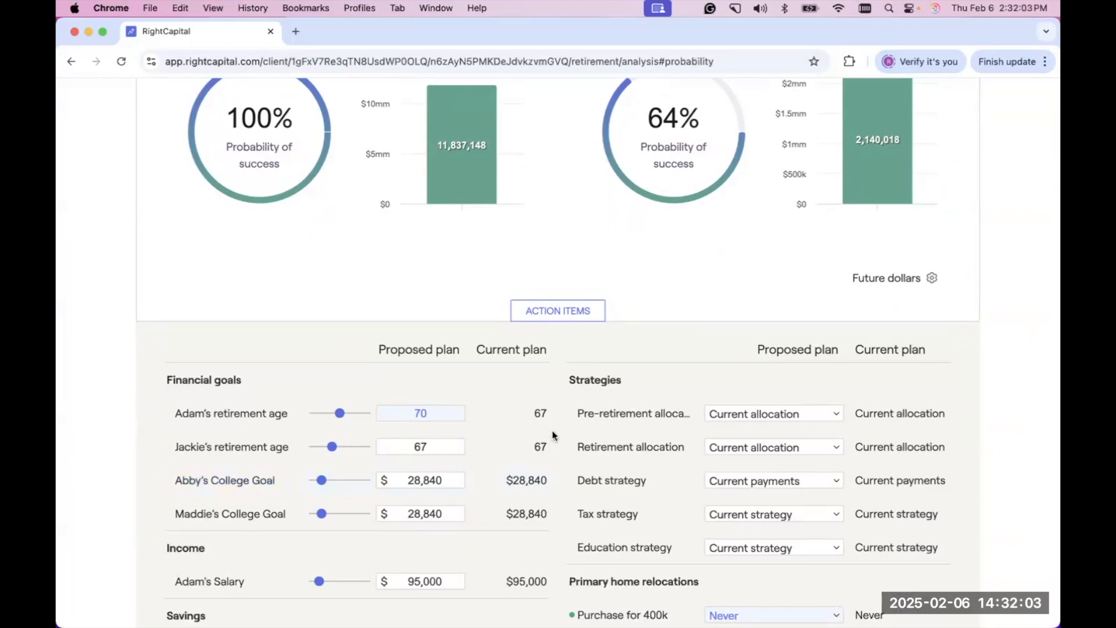
View the Confidence simulation results for the Proposed plan and the Comparisons scenario analysis of invested assets.
scroll(550, 437, up, 4)
scroll(572, 400, up, 5)
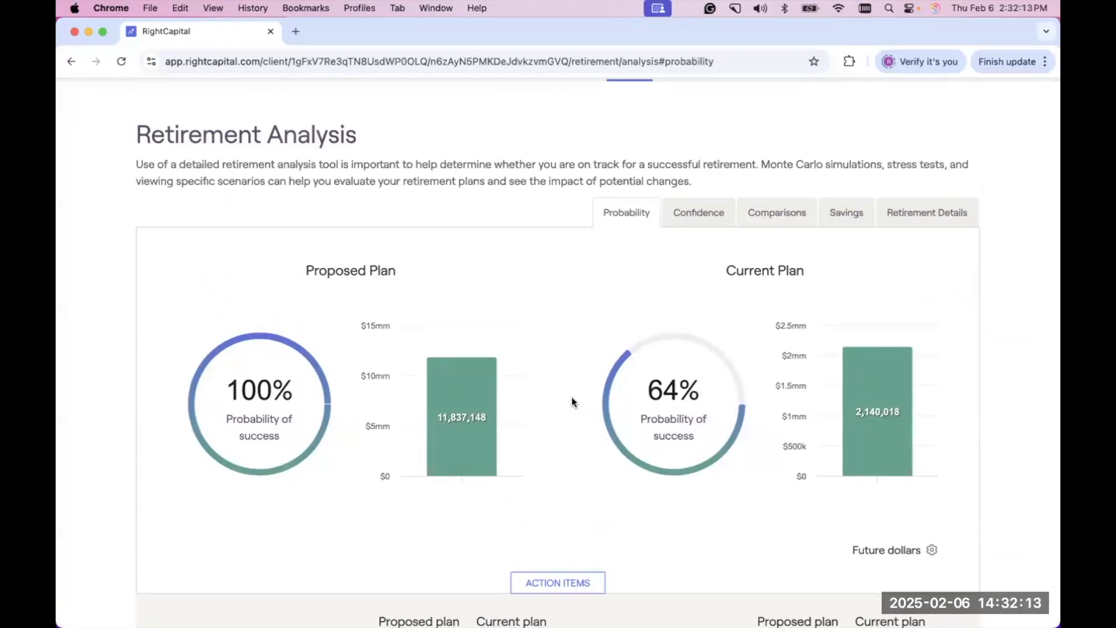
scroll(580, 354, up, 1)
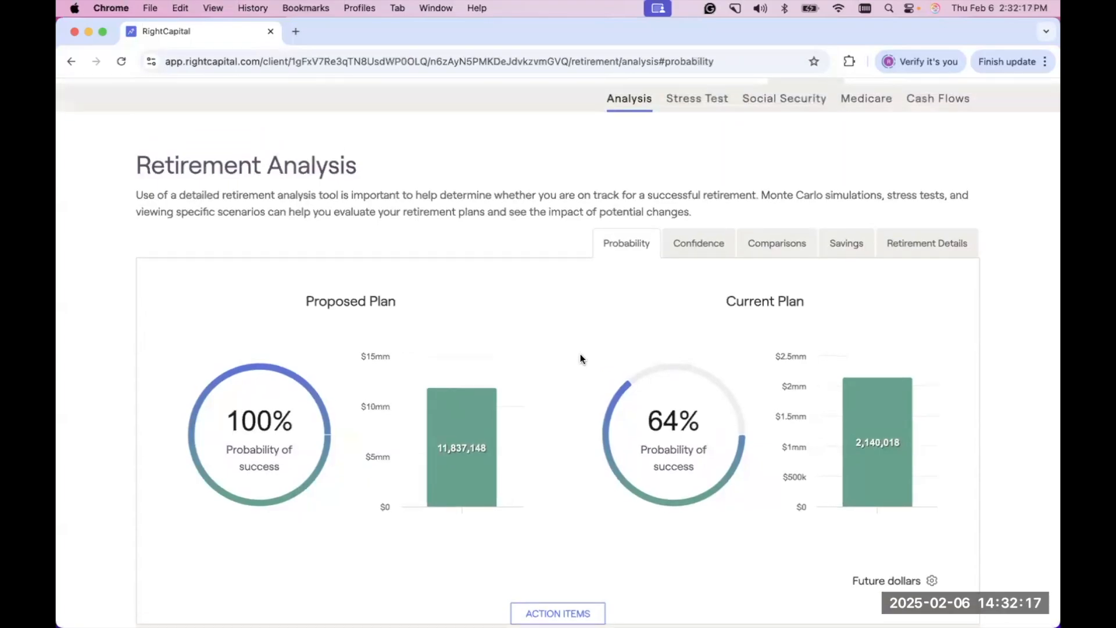
click(682, 244)
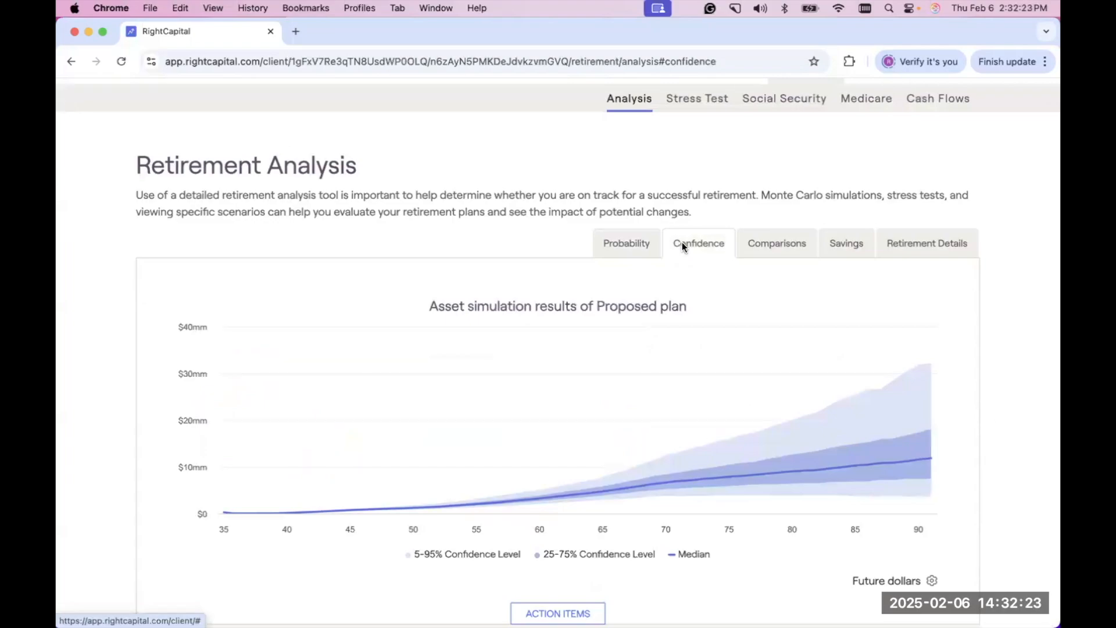
click(765, 241)
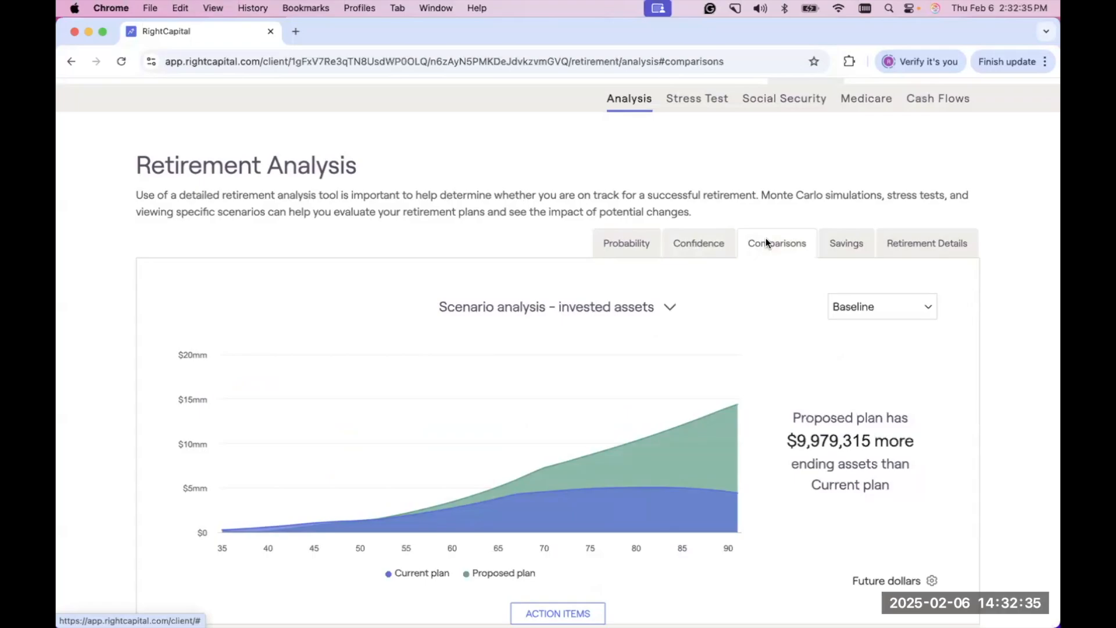
Switch the Comparisons chart to Scenario analysis - taxes to compare the Current and Proposed plans.
click(670, 307)
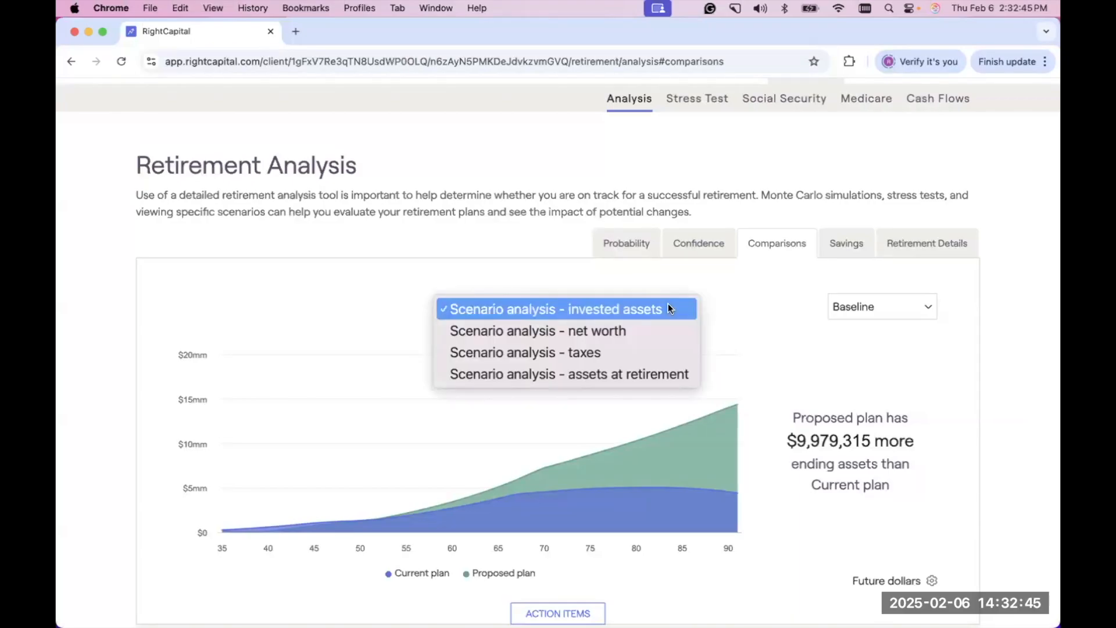
click(650, 289)
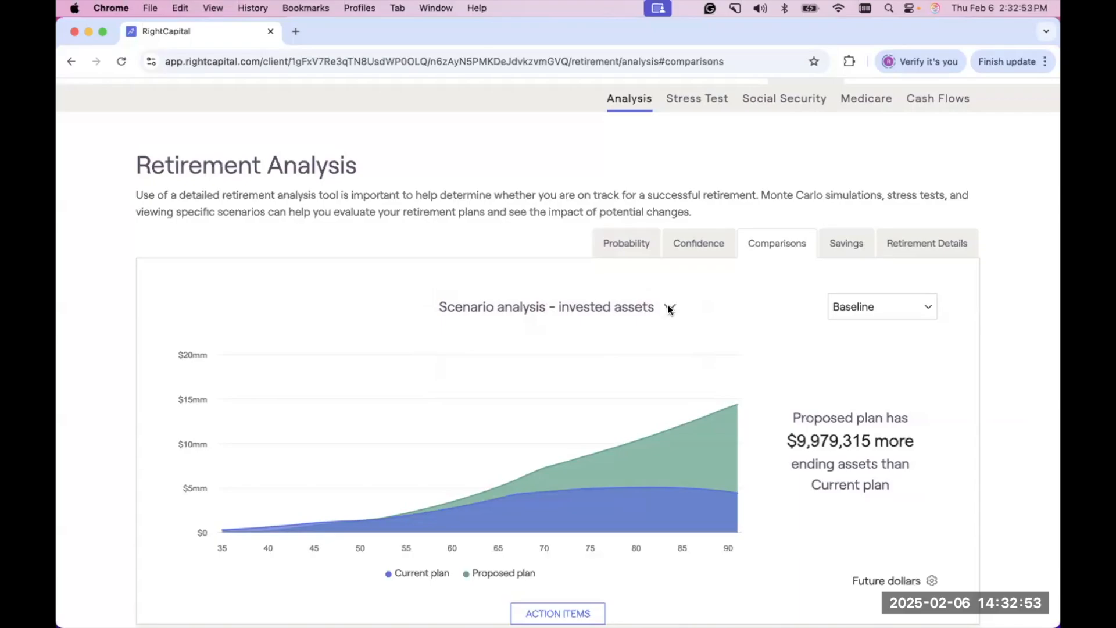
click(668, 308)
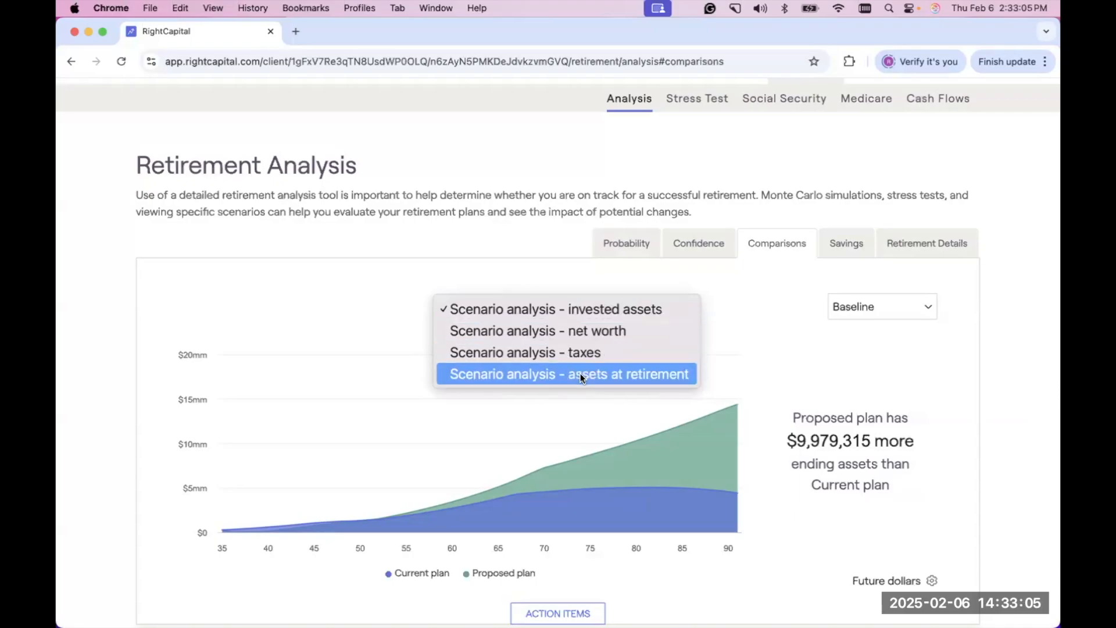
click(582, 352)
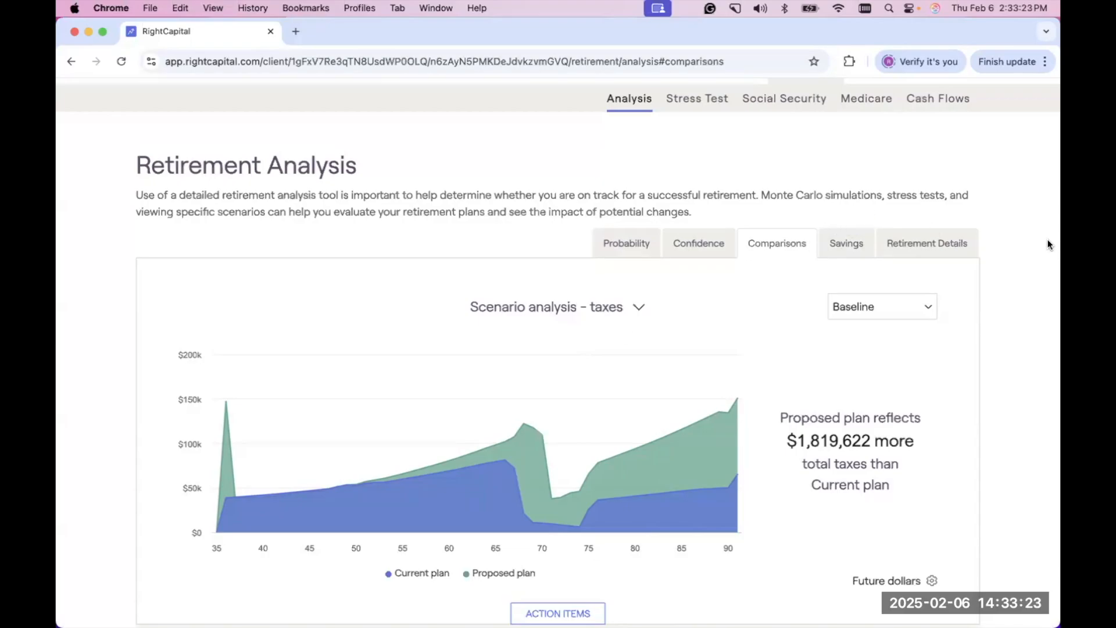
View the Proposed plan's current year savings, followed by its total savings and returns.
click(849, 244)
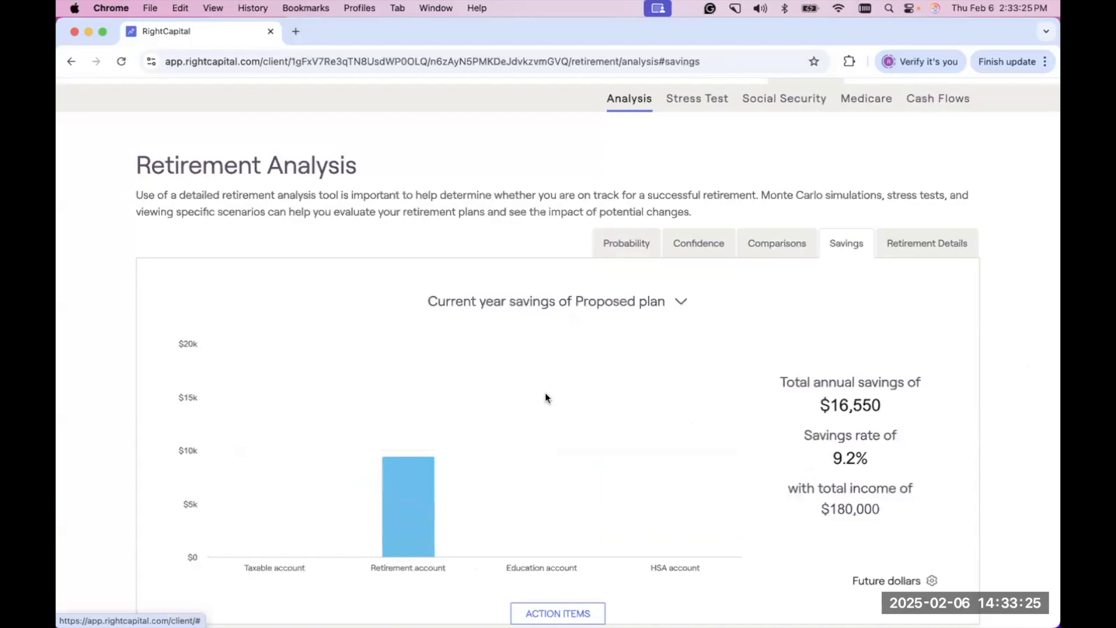
scroll(545, 399, down, 2)
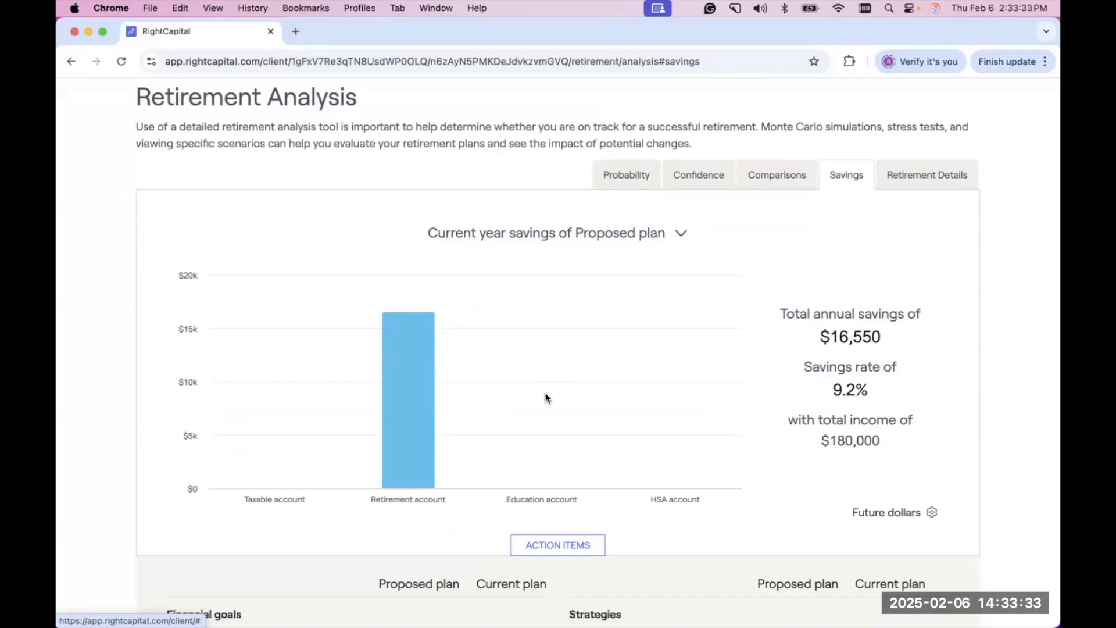
click(681, 234)
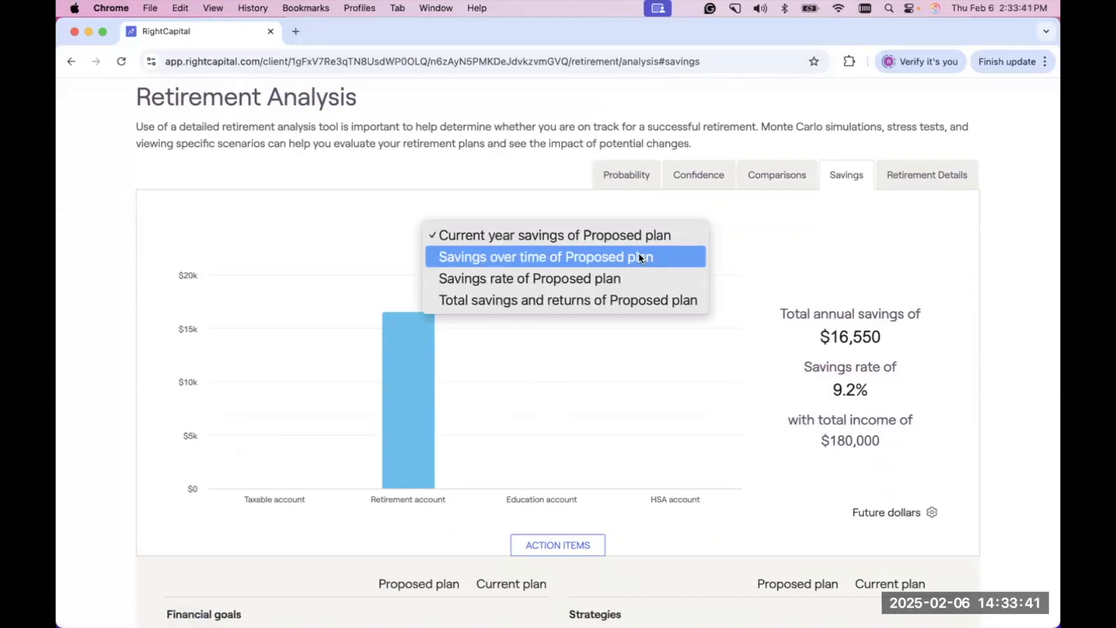
click(580, 301)
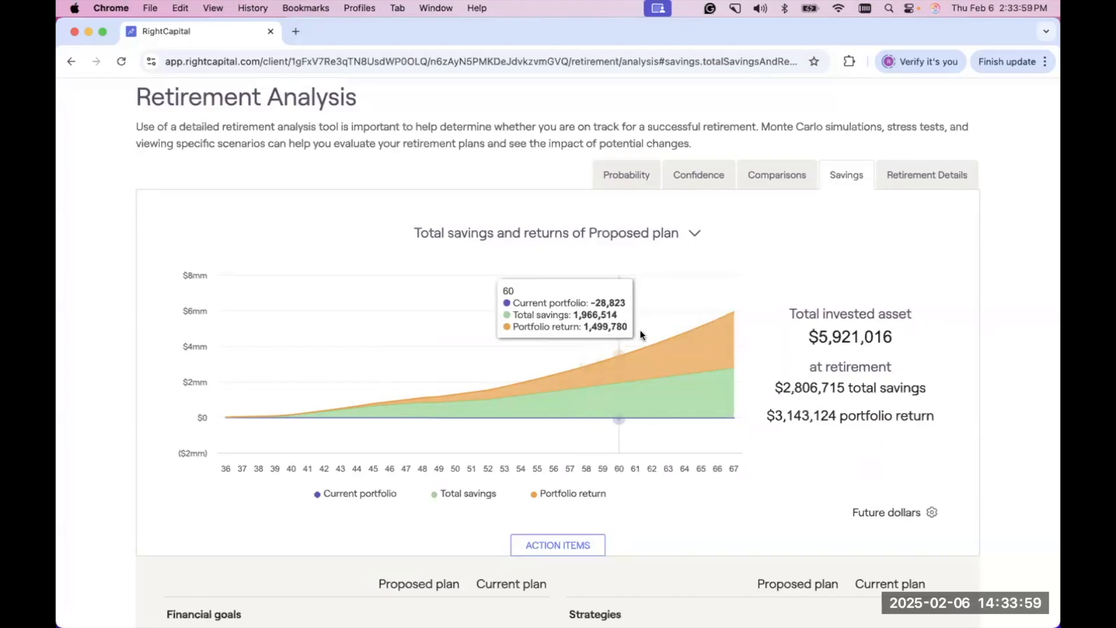
View the Proposed plan's income sources and retirement spending in Retirement Details.
click(926, 176)
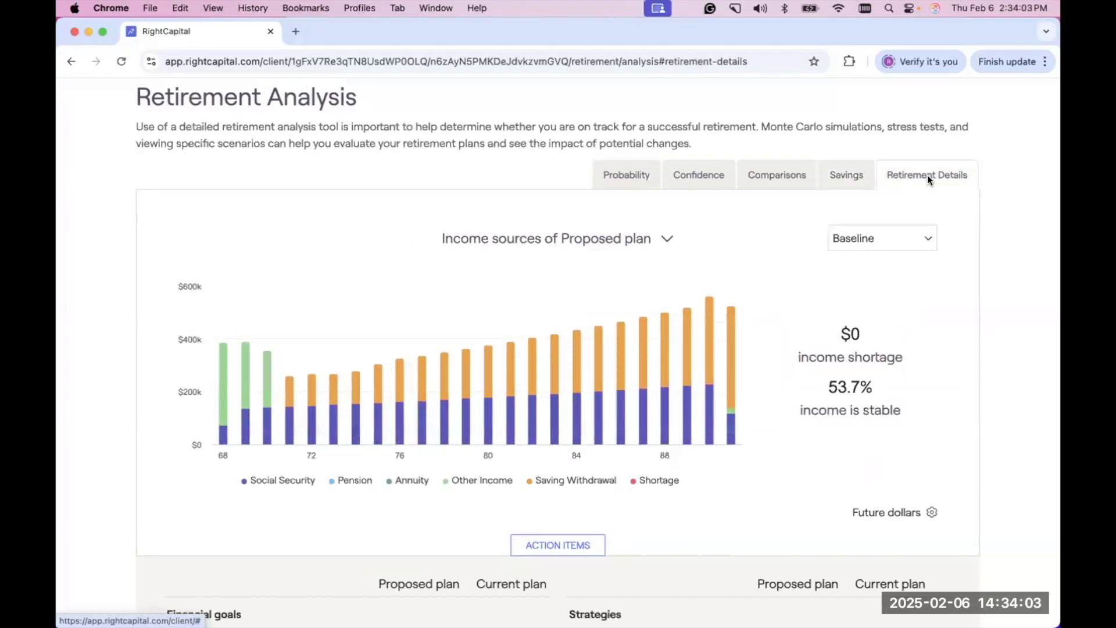
click(641, 237)
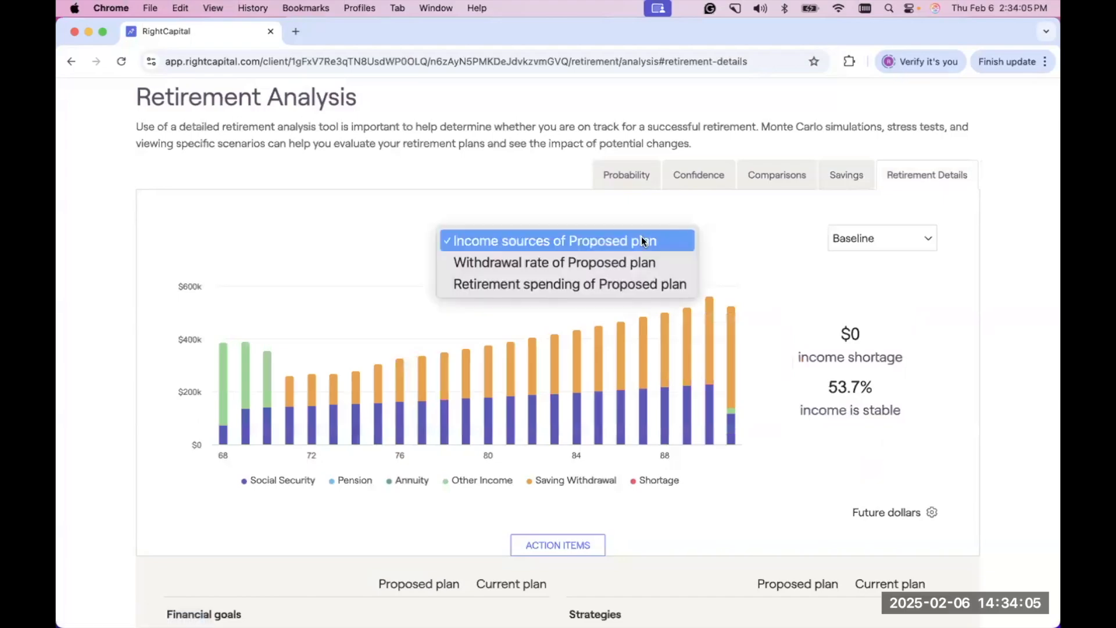
click(616, 283)
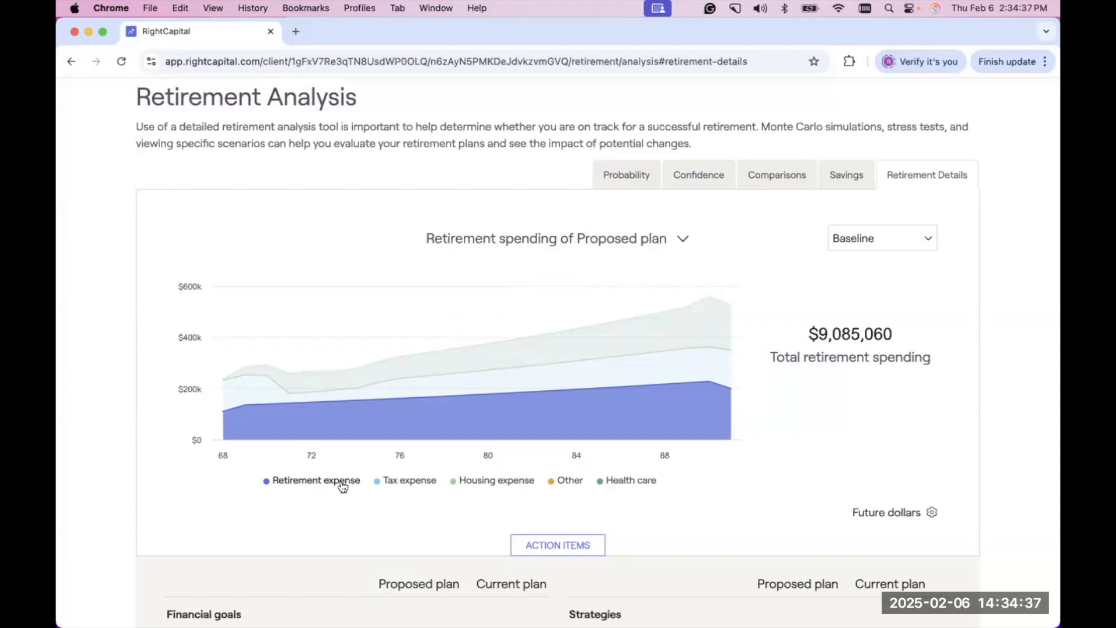
mouse_move(536, 357)
Open Cash Flows and examine the 2053 Waterfall map of the Proposed plan's inflows, expenses, taxes and savings.
scroll(536, 356, up, 3)
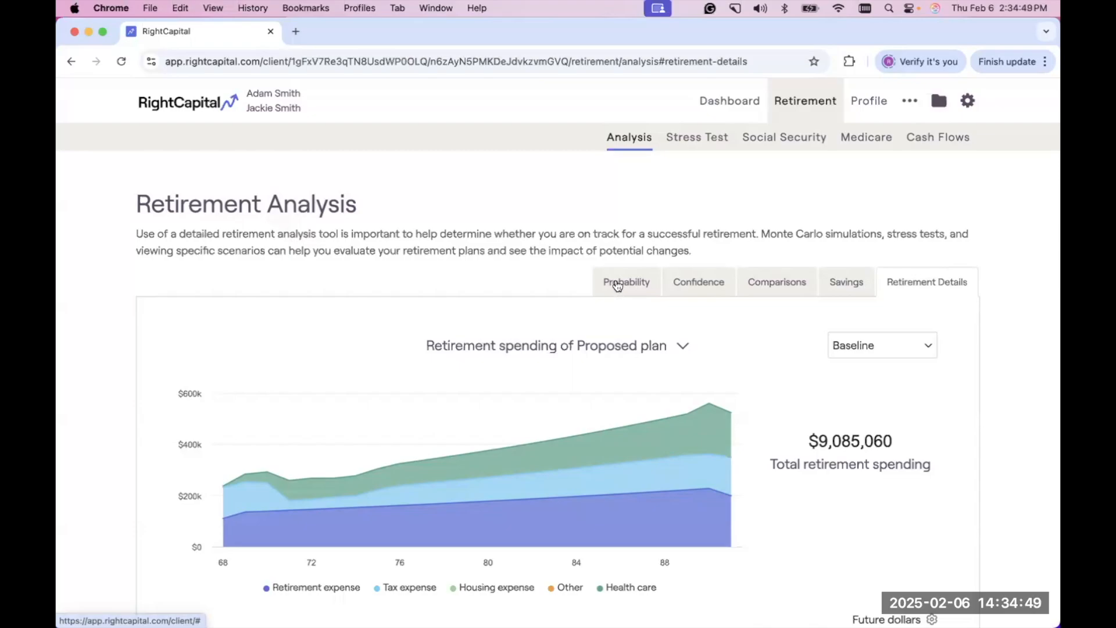
click(929, 138)
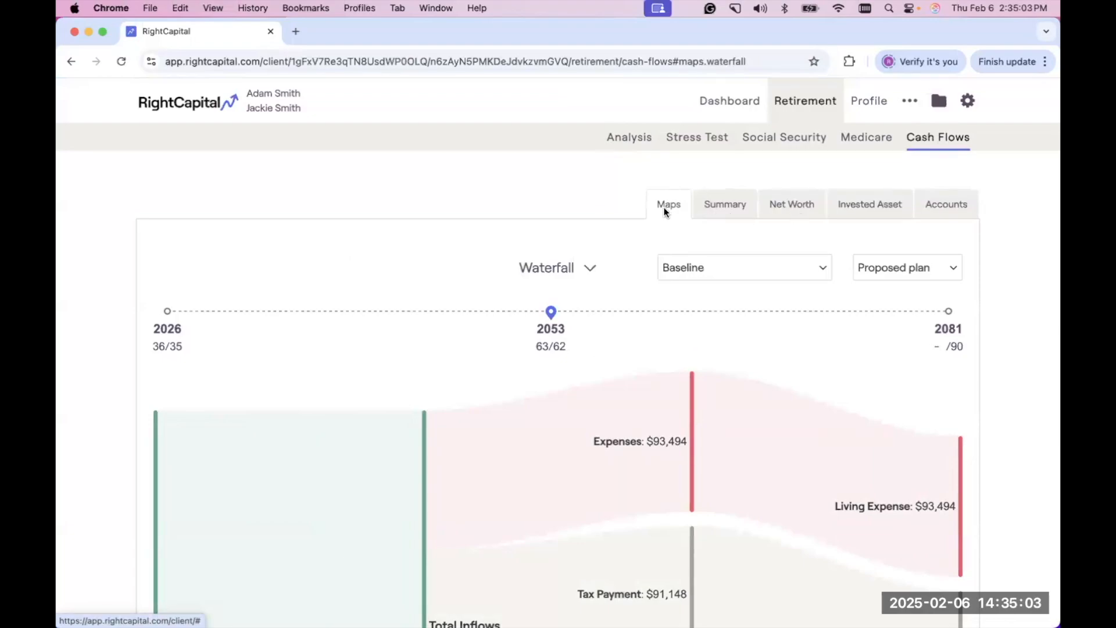
scroll(605, 365, down, 3)
scroll(606, 367, down, 5)
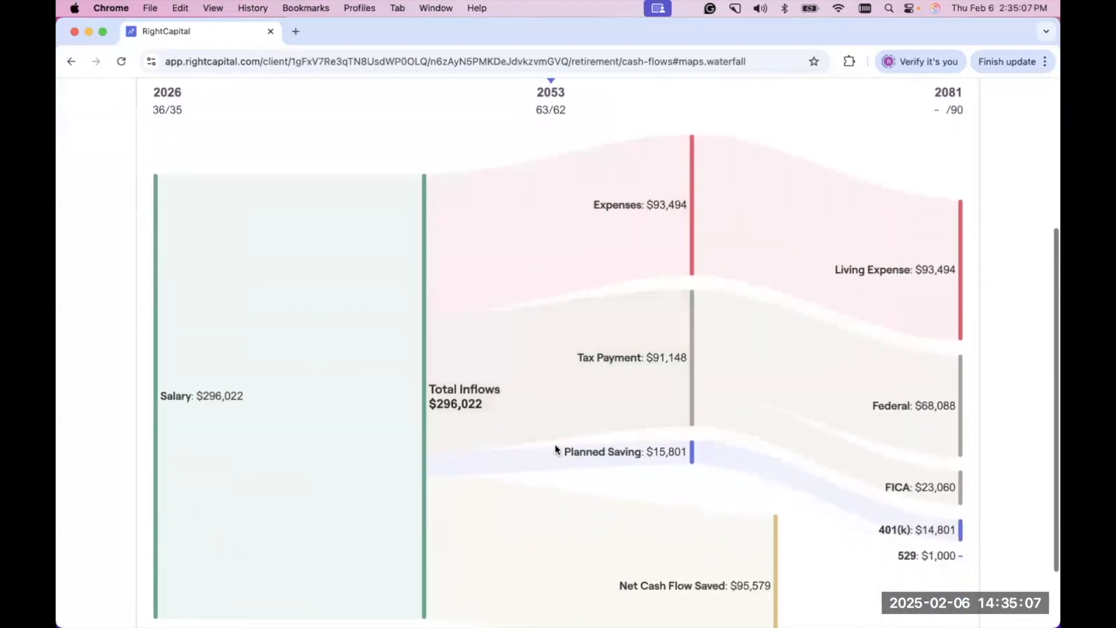
scroll(555, 448, down, 2)
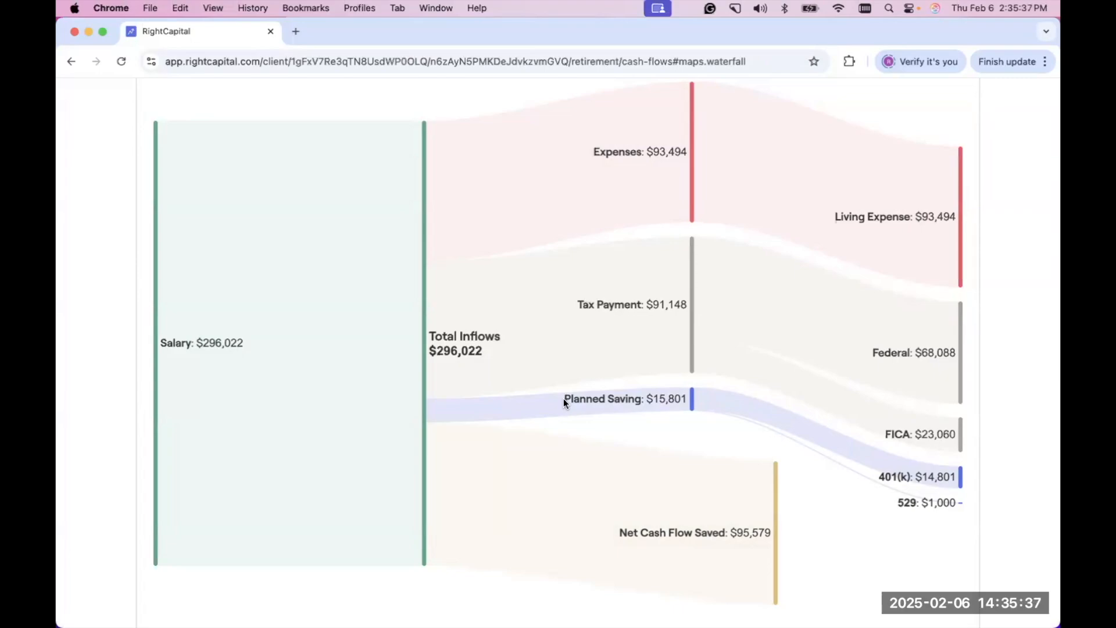
scroll(563, 399, up, 3)
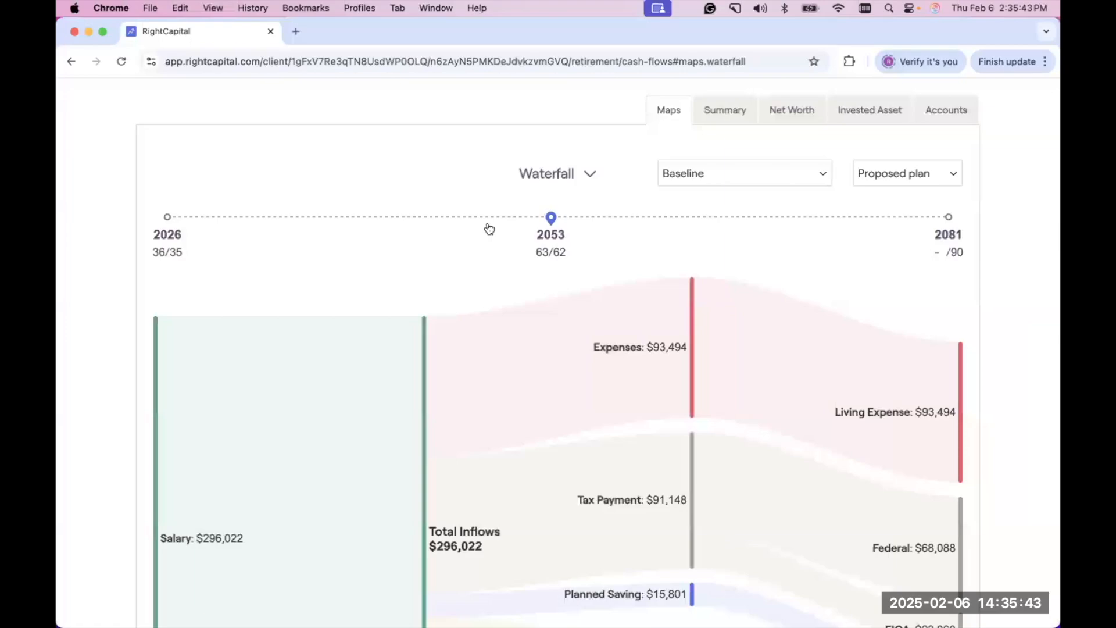
Move the Waterfall cash flow map through the years, from 2046 up to 2072.
click(451, 218)
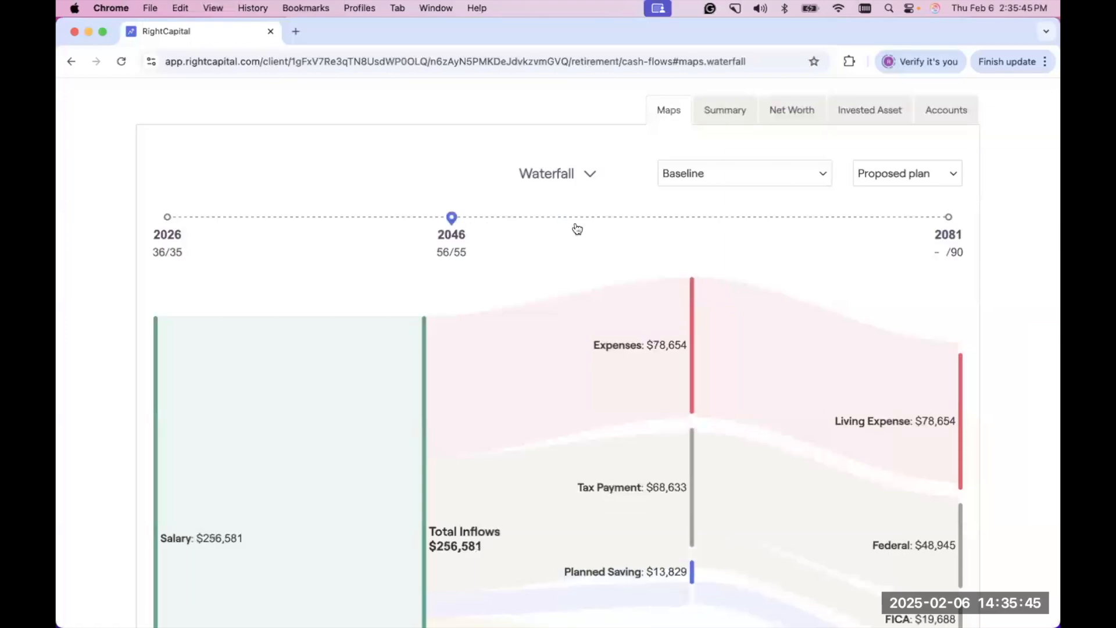
click(652, 219)
click(823, 222)
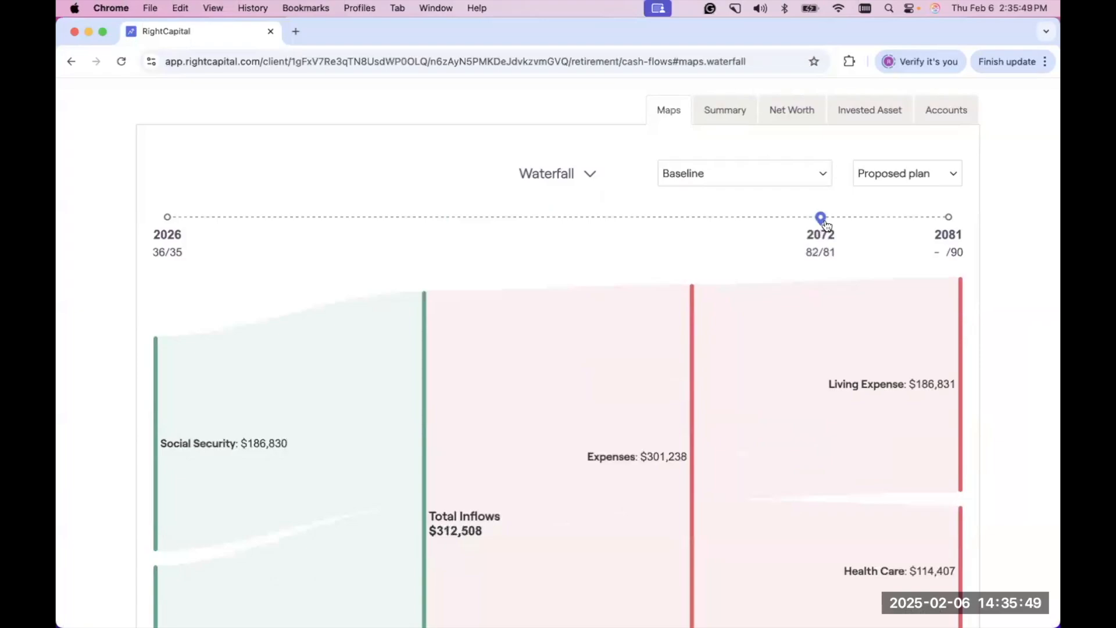
Show the 2072 cash flow map as a Breakdown and switch it from the Proposed plan to the Current plan.
click(588, 175)
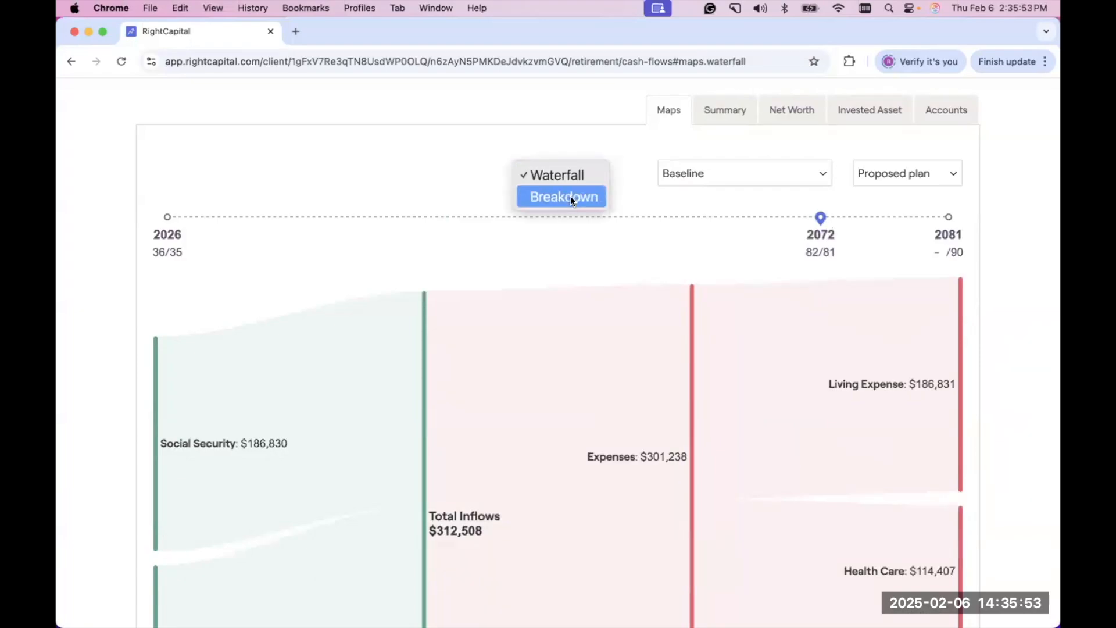
click(570, 197)
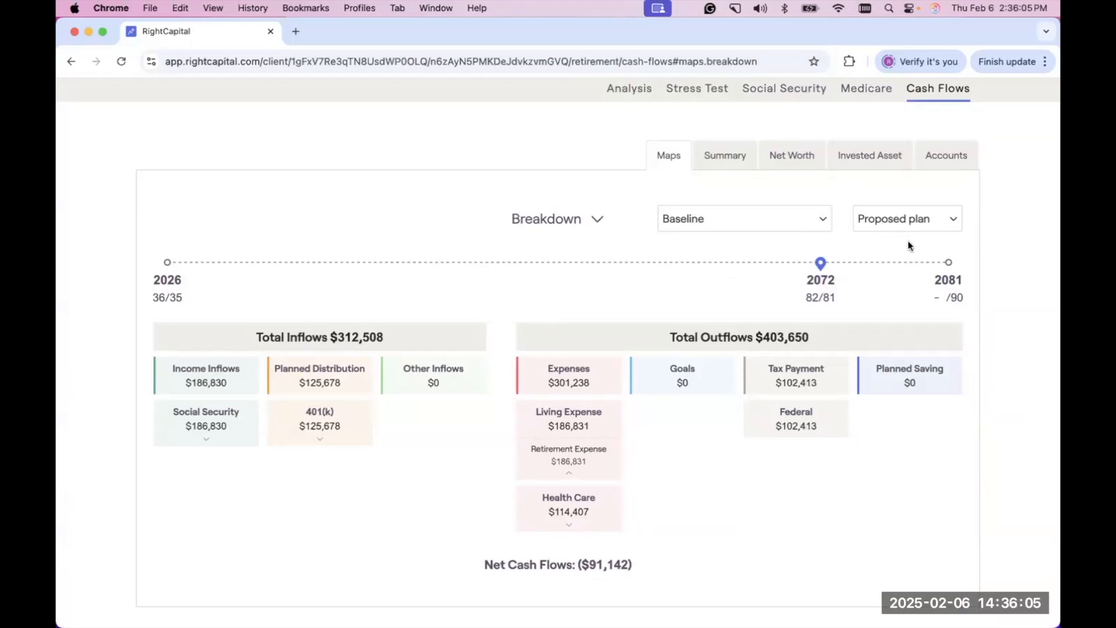
click(898, 221)
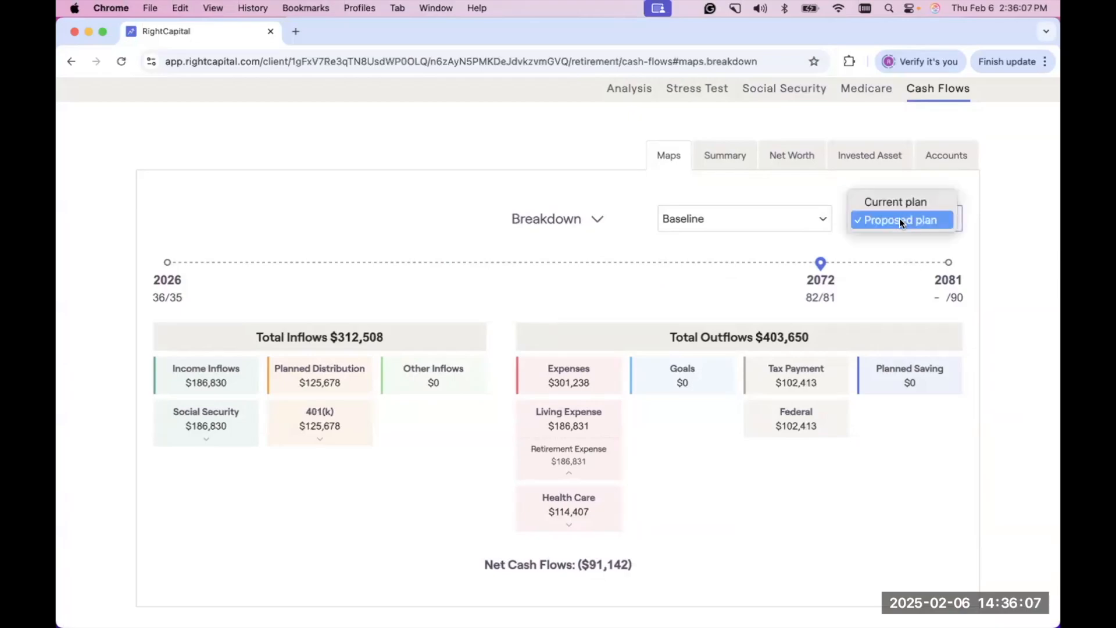
click(903, 201)
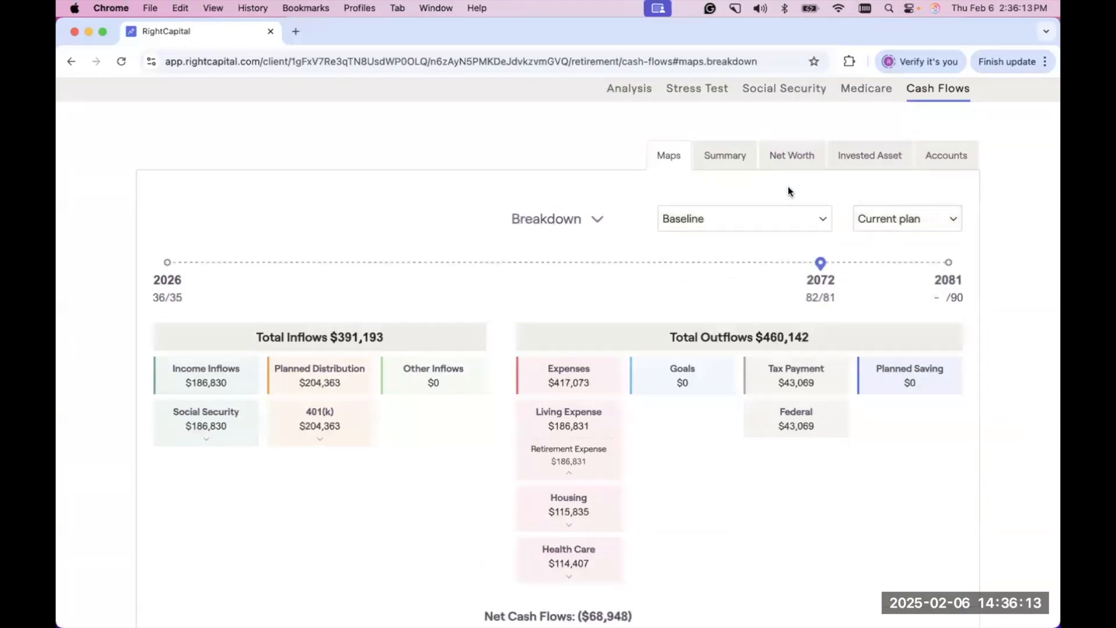
View the Current plan's cash flow Summary, drill down into Expenses and their Debt detail, and return to the Summary.
scroll(787, 186, up, 1)
click(739, 183)
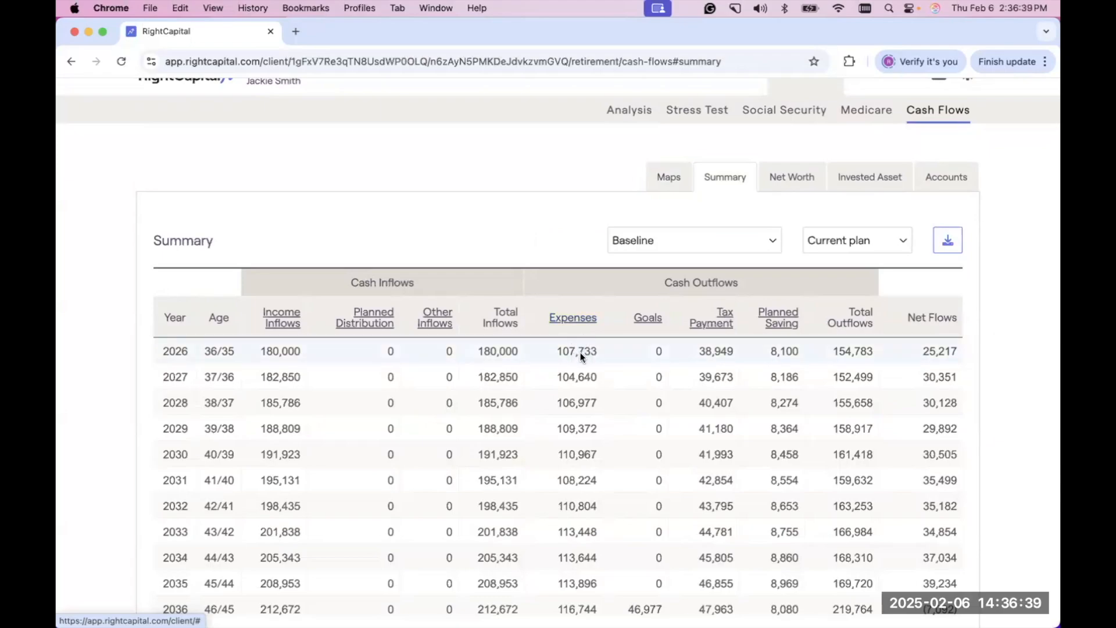
click(576, 317)
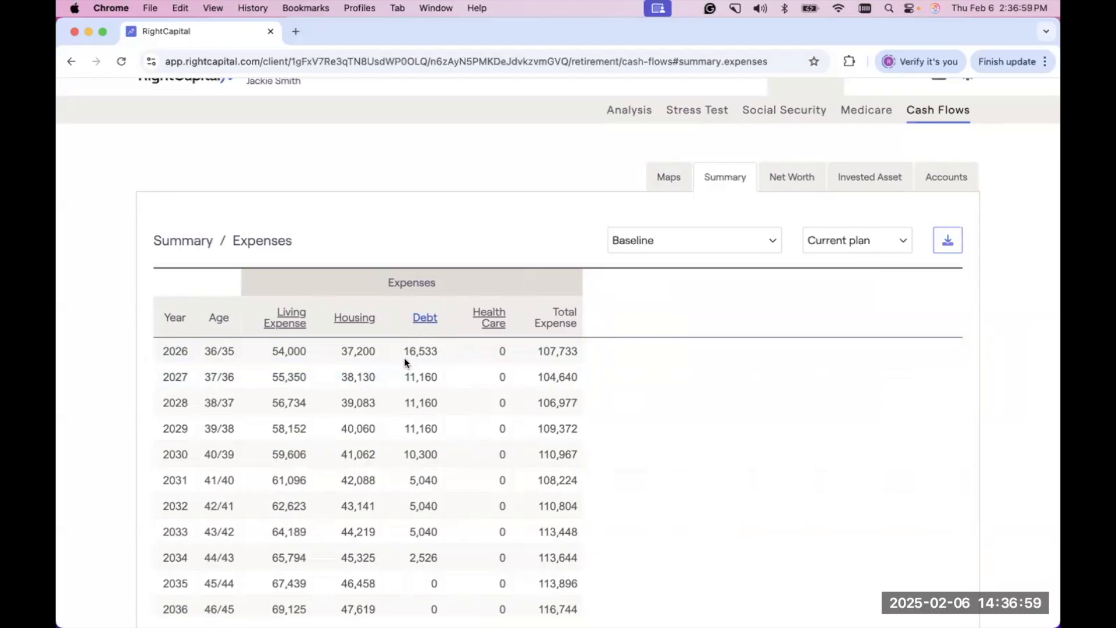
click(426, 318)
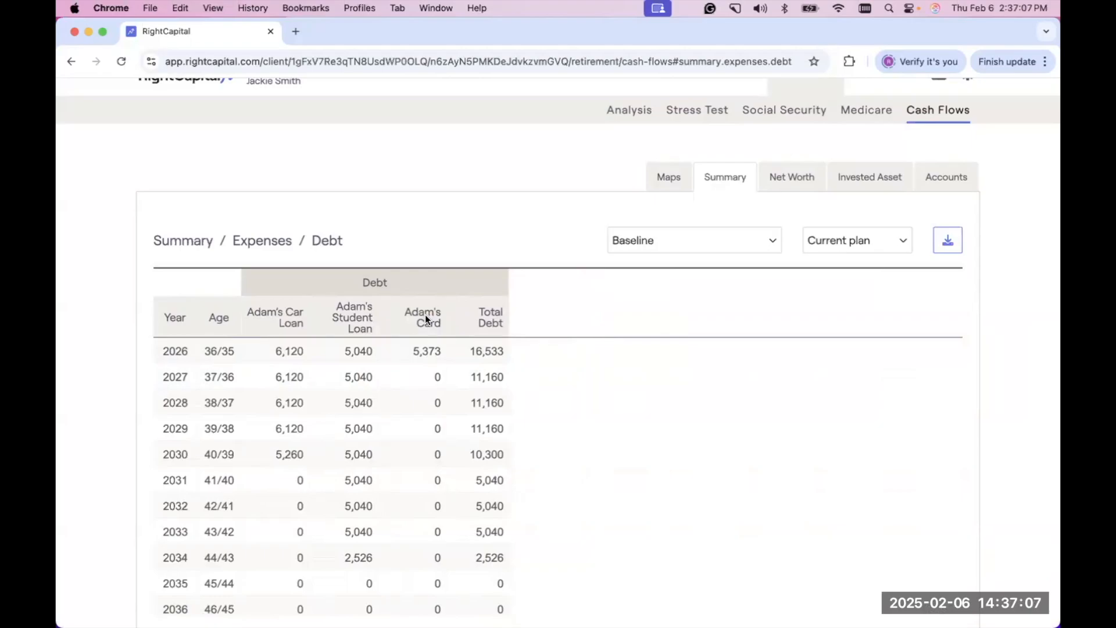
click(192, 241)
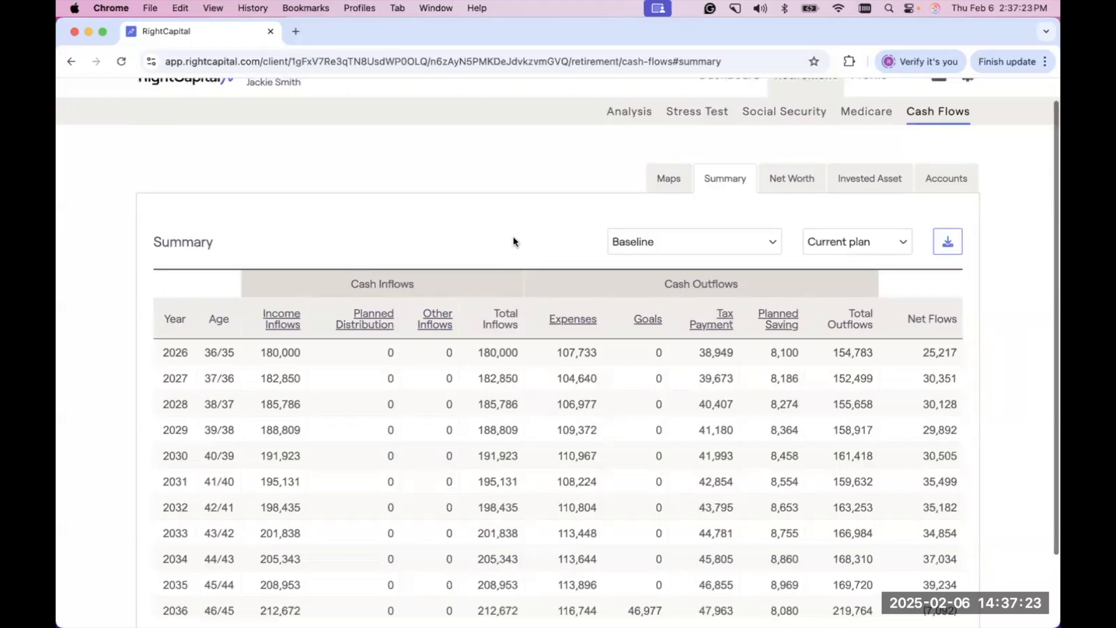
Open Debt Management and examine the selected debt balance chart, proposed payment strategy and individual loan strategies.
scroll(513, 236, up, 1)
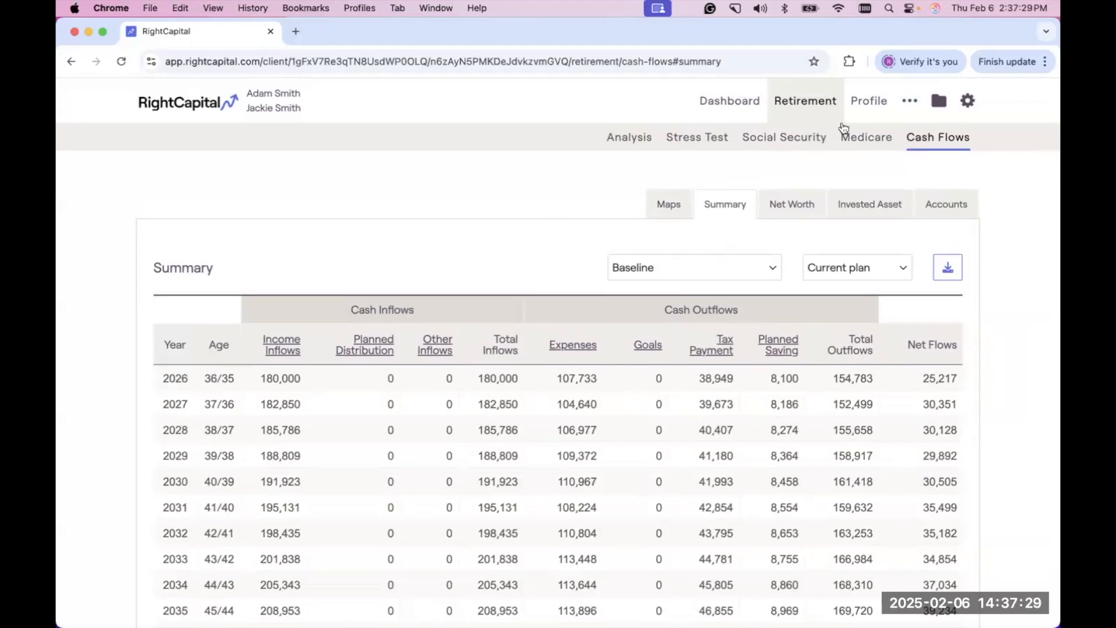
click(911, 105)
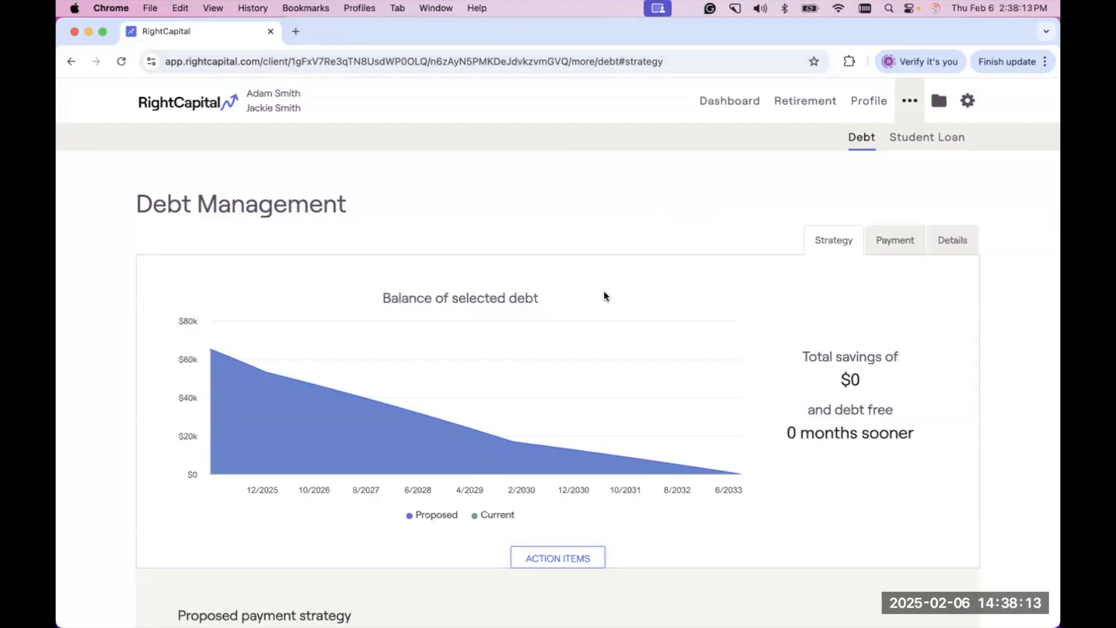
scroll(499, 349, down, 1)
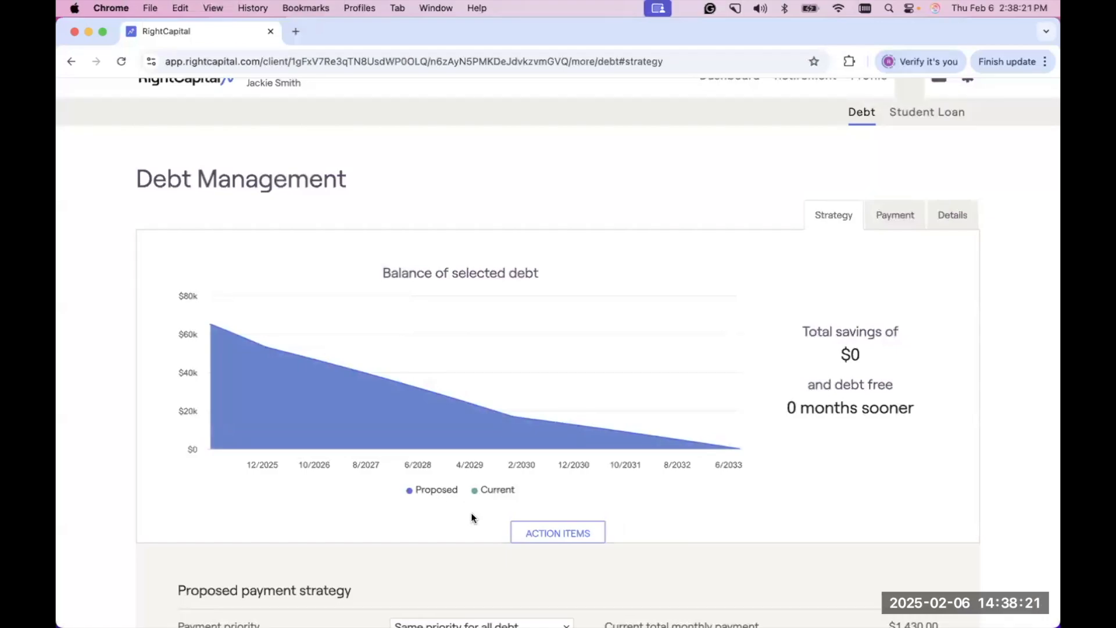
scroll(471, 511, down, 2)
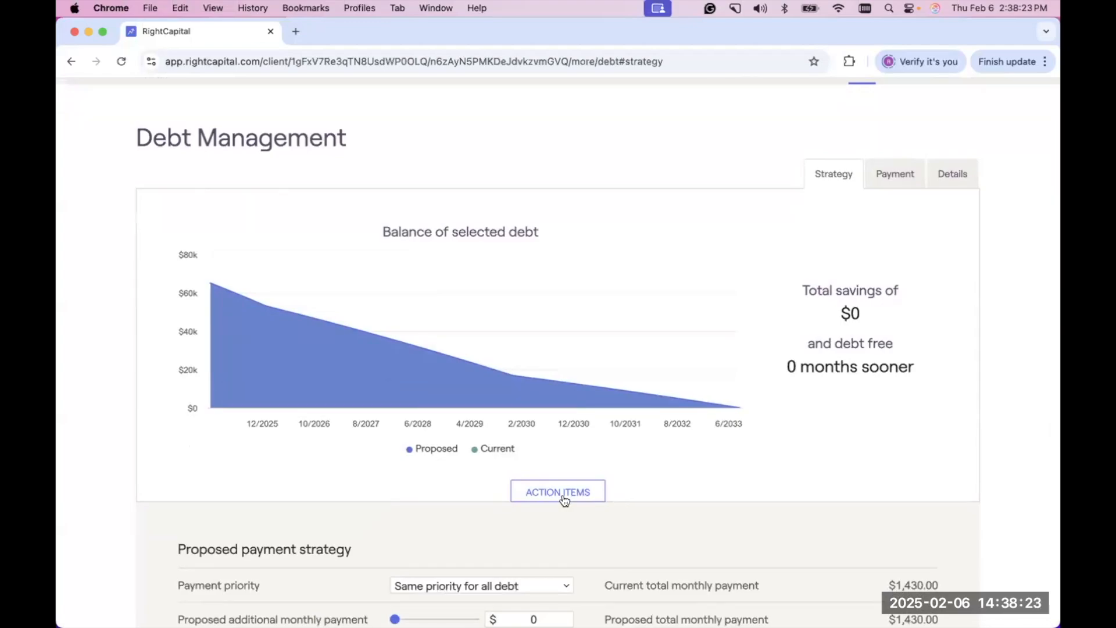
scroll(584, 520, down, 2)
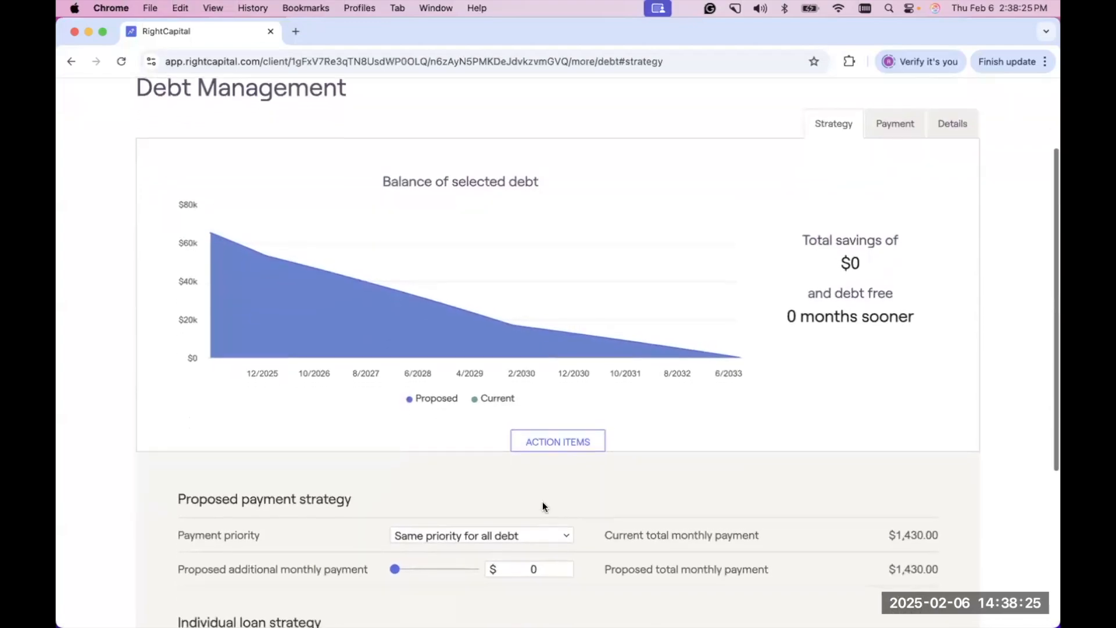
scroll(542, 501, down, 6)
scroll(510, 485, down, 1)
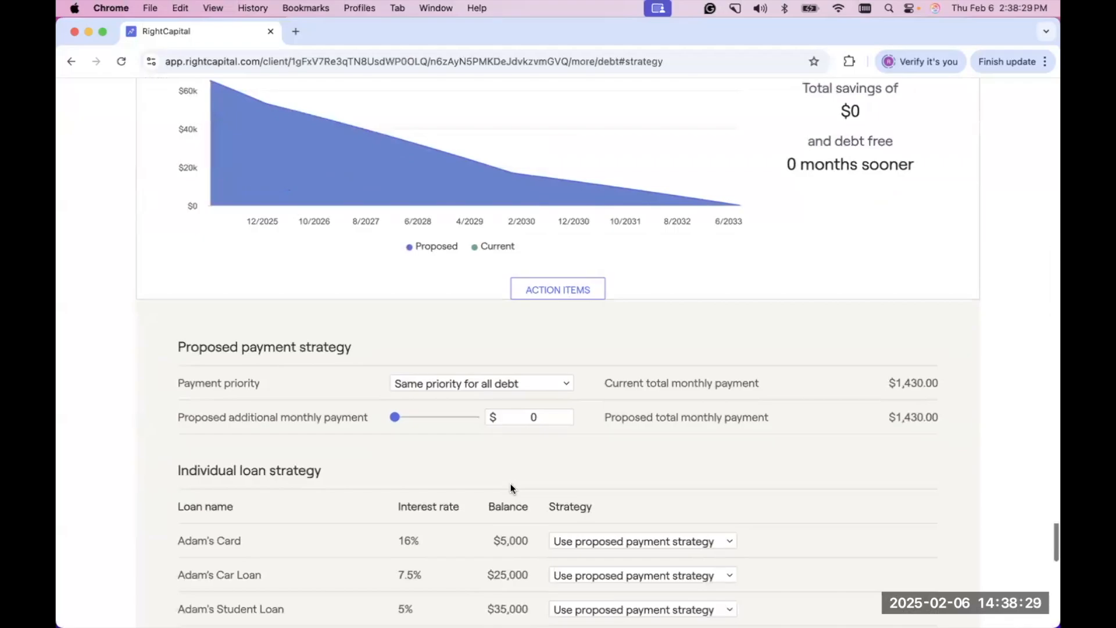
Set the payment priority to Highest to lowest interest rate with a $500 additional monthly payment, and refresh the debt strategy.
click(455, 385)
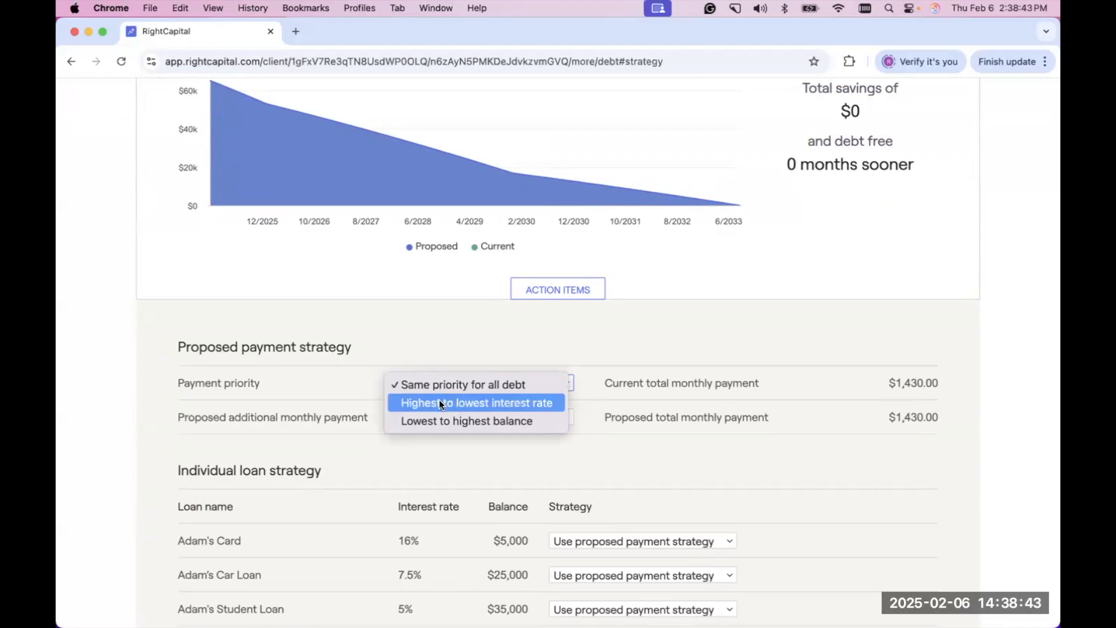
click(438, 401)
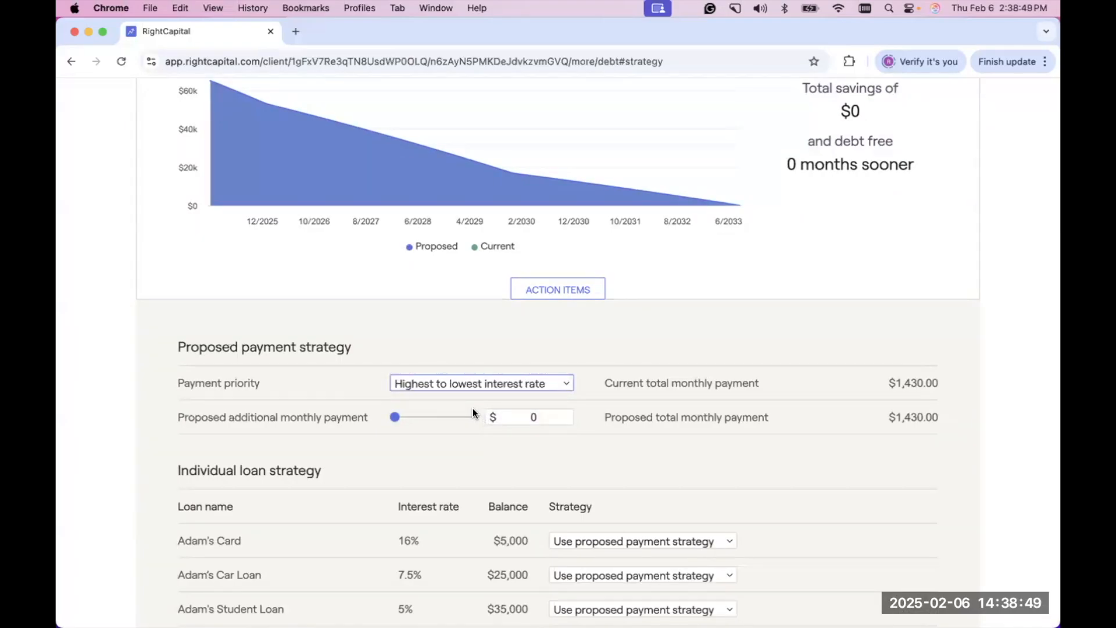
click(551, 420)
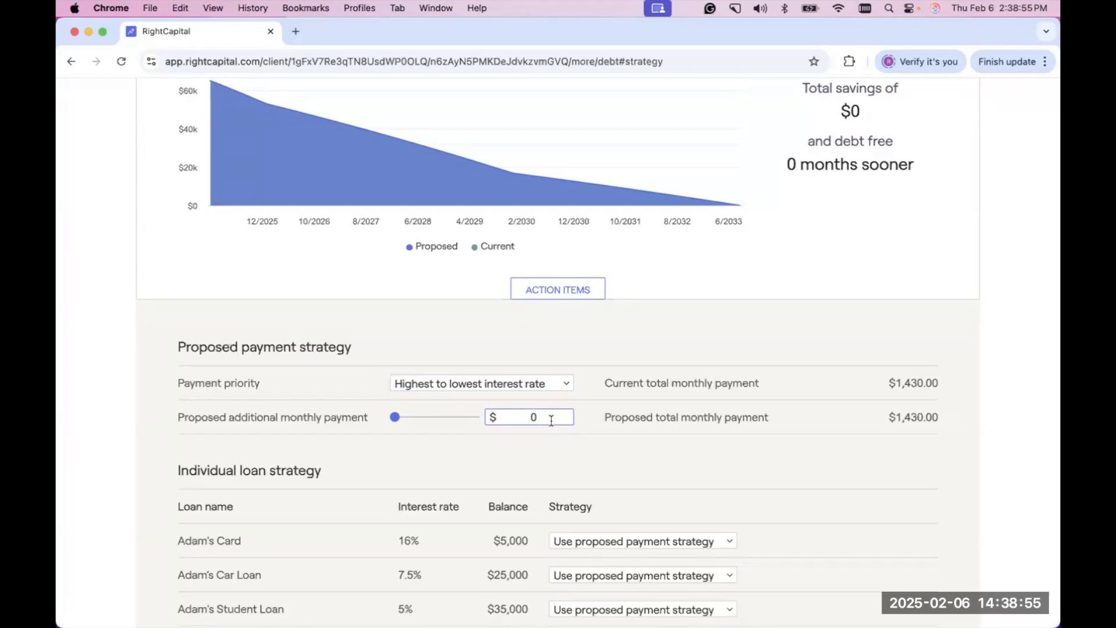
key(BackSpace)
text(500)
scroll(647, 458, down, 3)
scroll(778, 447, down, 2)
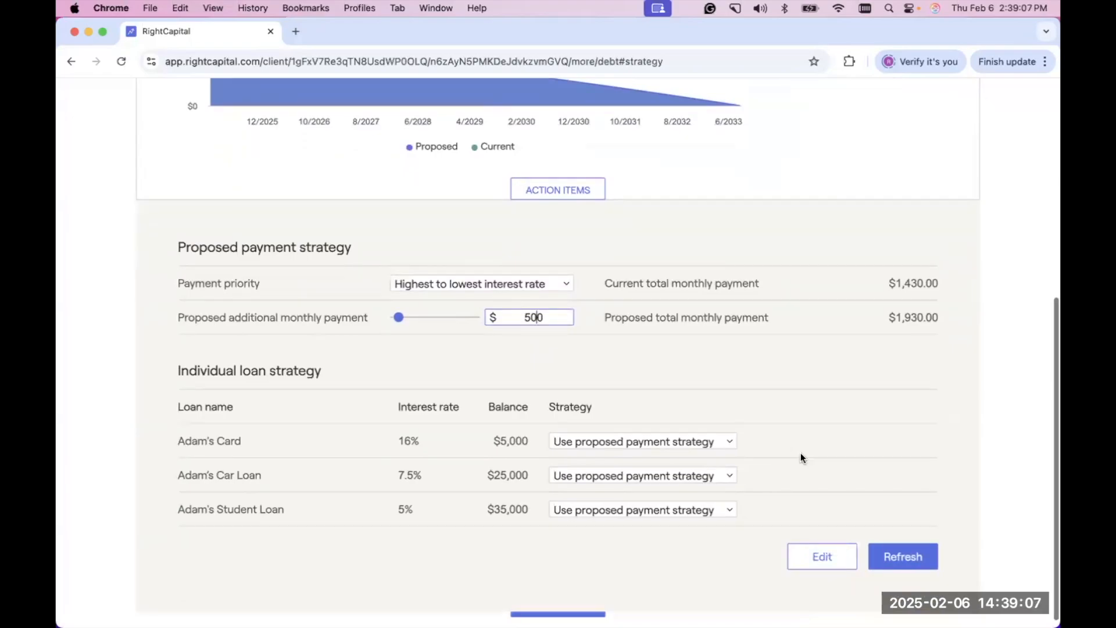
click(911, 557)
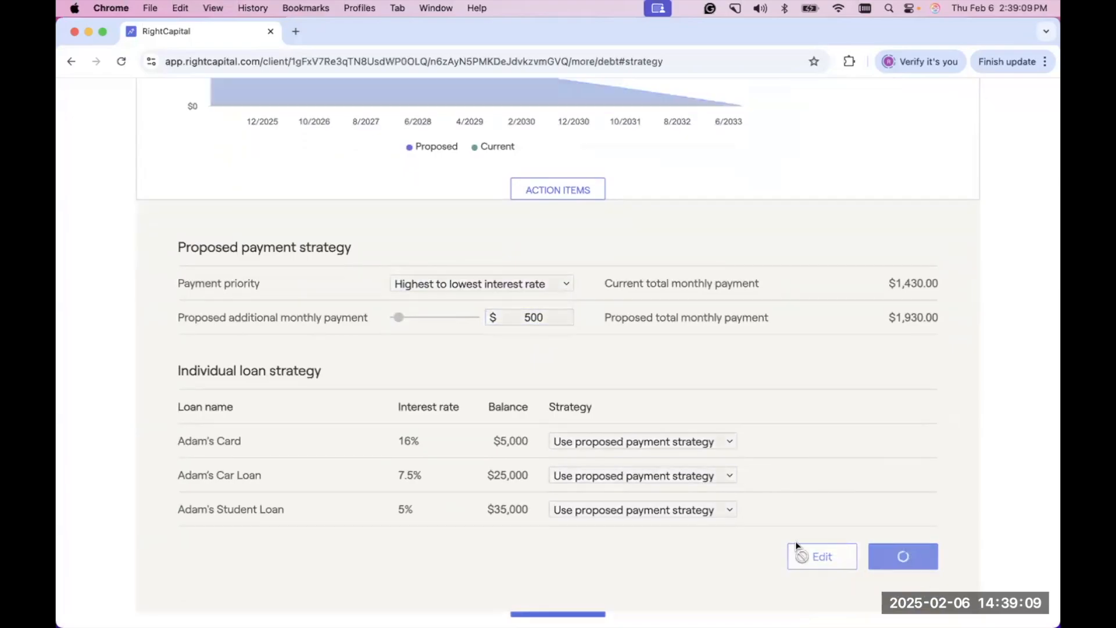
scroll(592, 302, up, 5)
scroll(772, 342, up, 1)
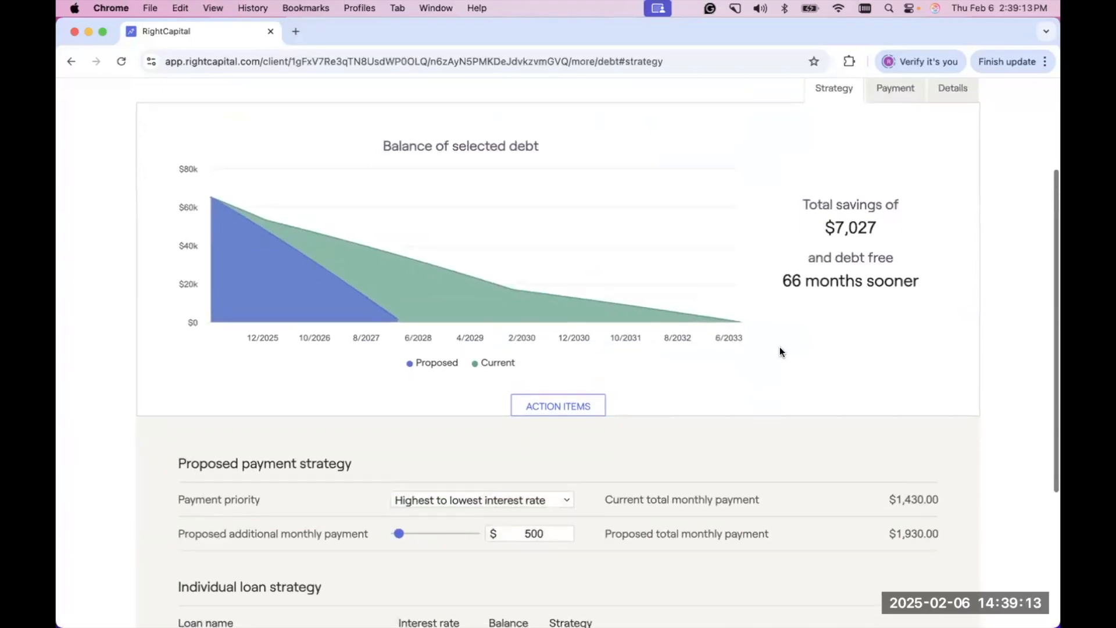
Set the proposed additional monthly payment to $200 and update the debt balance chart.
scroll(779, 347, down, 1)
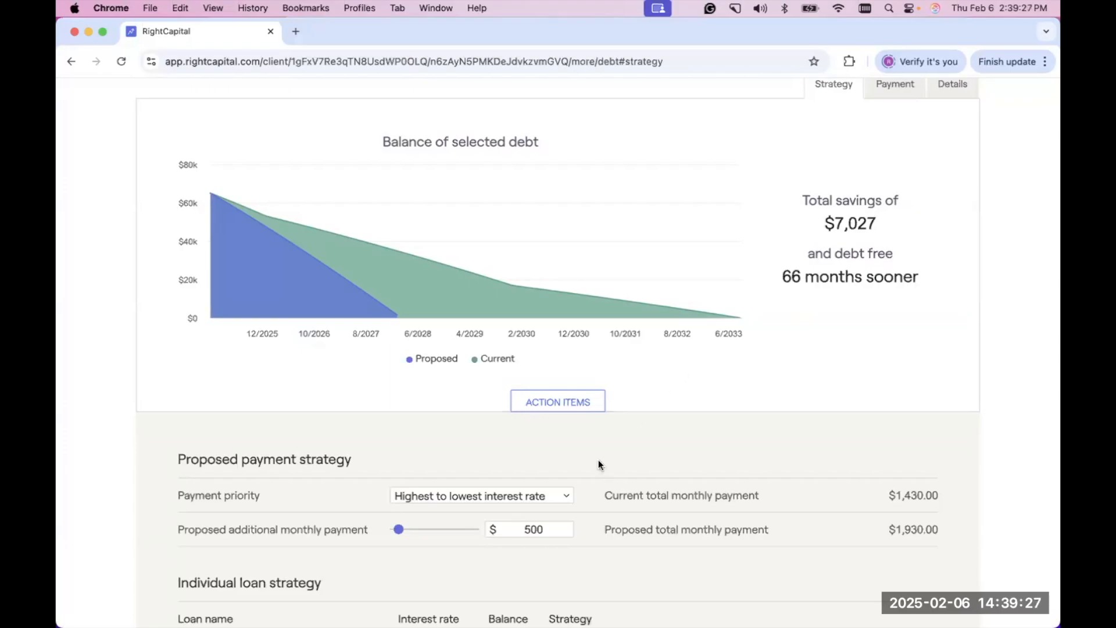
scroll(581, 476, down, 1)
click(551, 494)
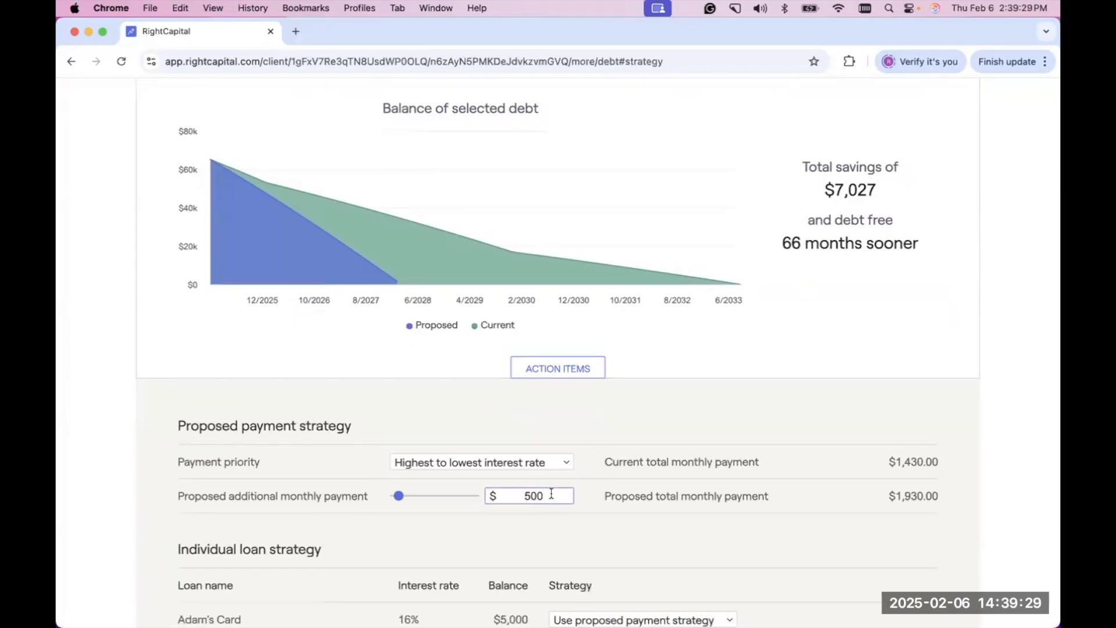
key(BackSpace)
key(BackSpace)
key(BackSpace)
text(200)
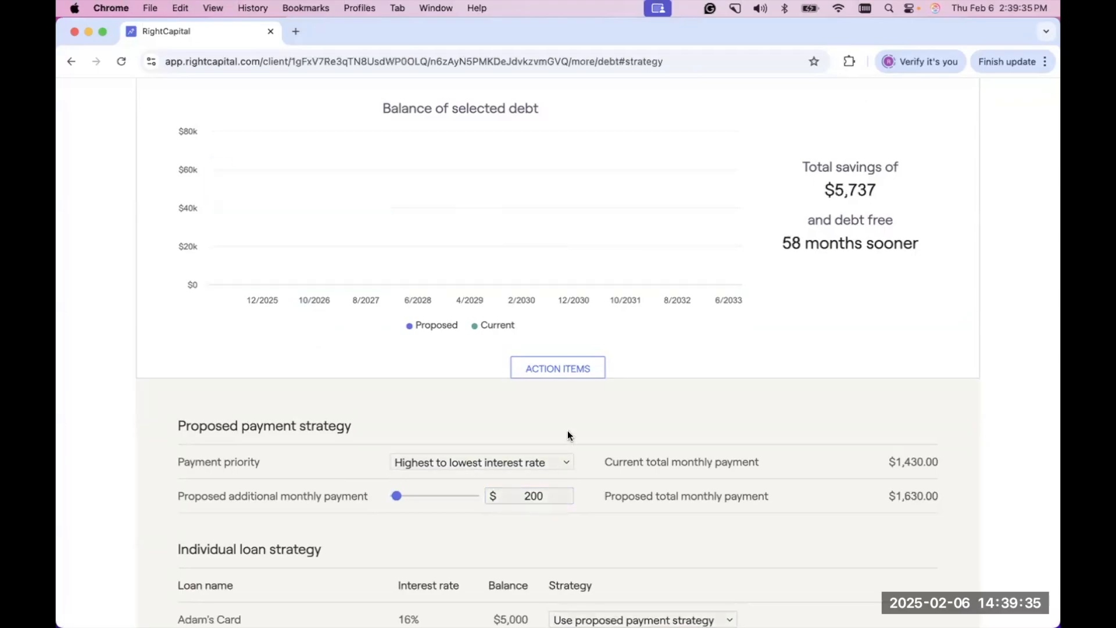
scroll(623, 380, up, 1)
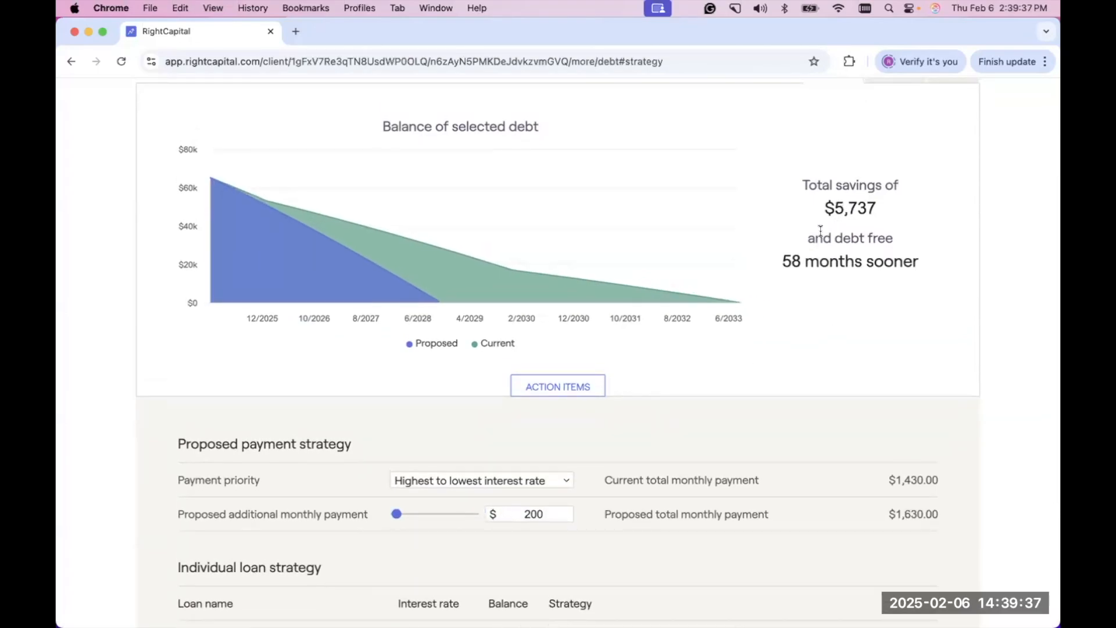
Set the individual loan strategy of the 16% card debt to Refinance.
scroll(686, 410, down, 3)
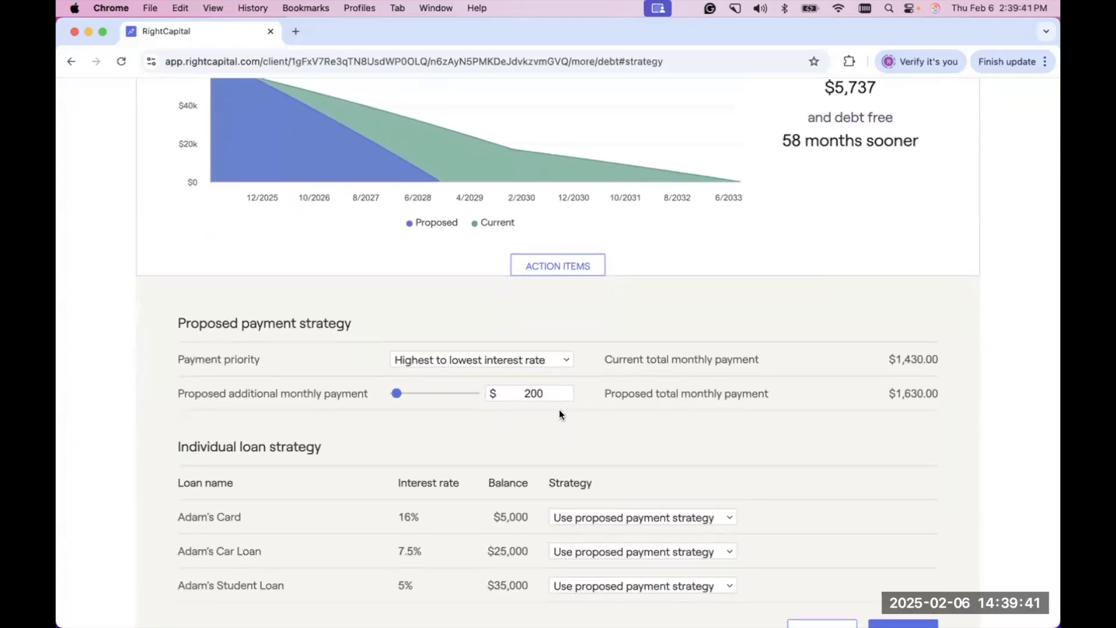
scroll(559, 409, down, 2)
scroll(418, 474, down, 1)
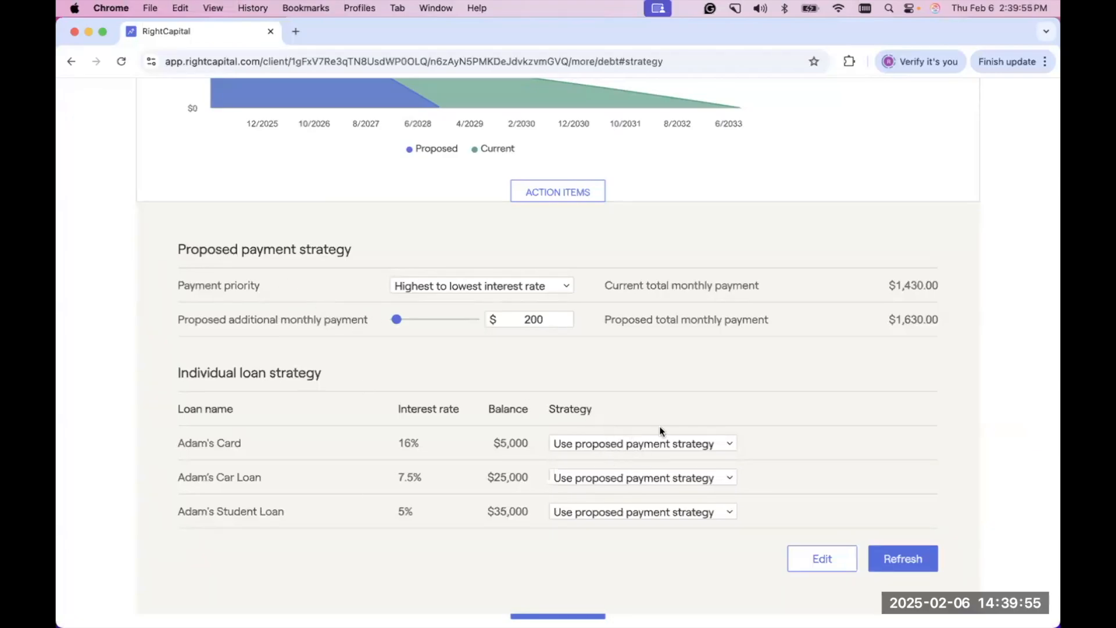
click(665, 442)
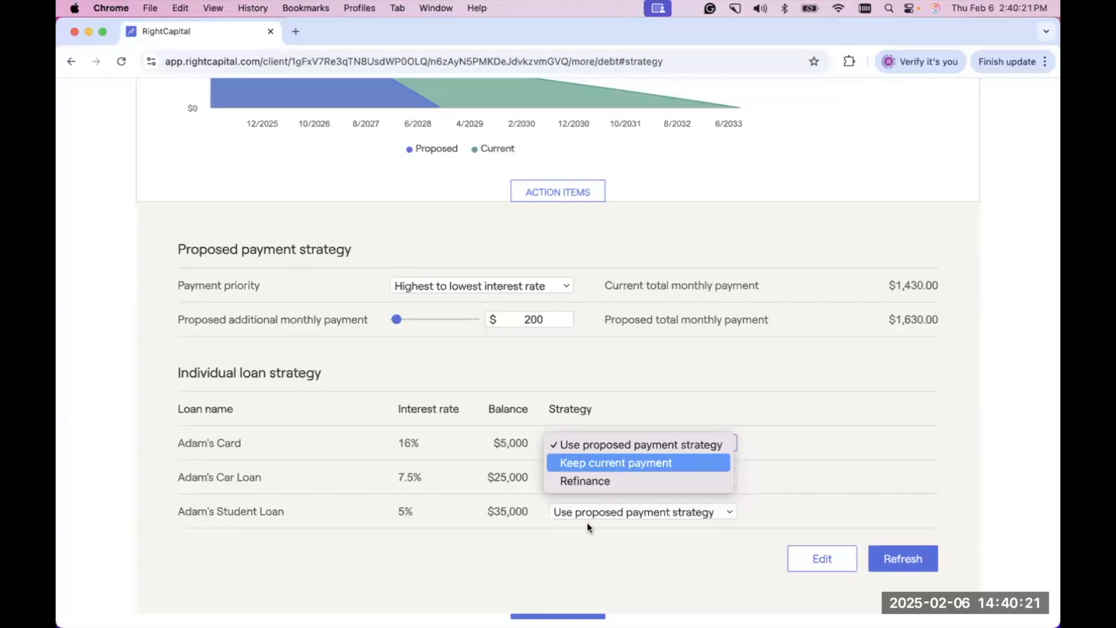
click(589, 482)
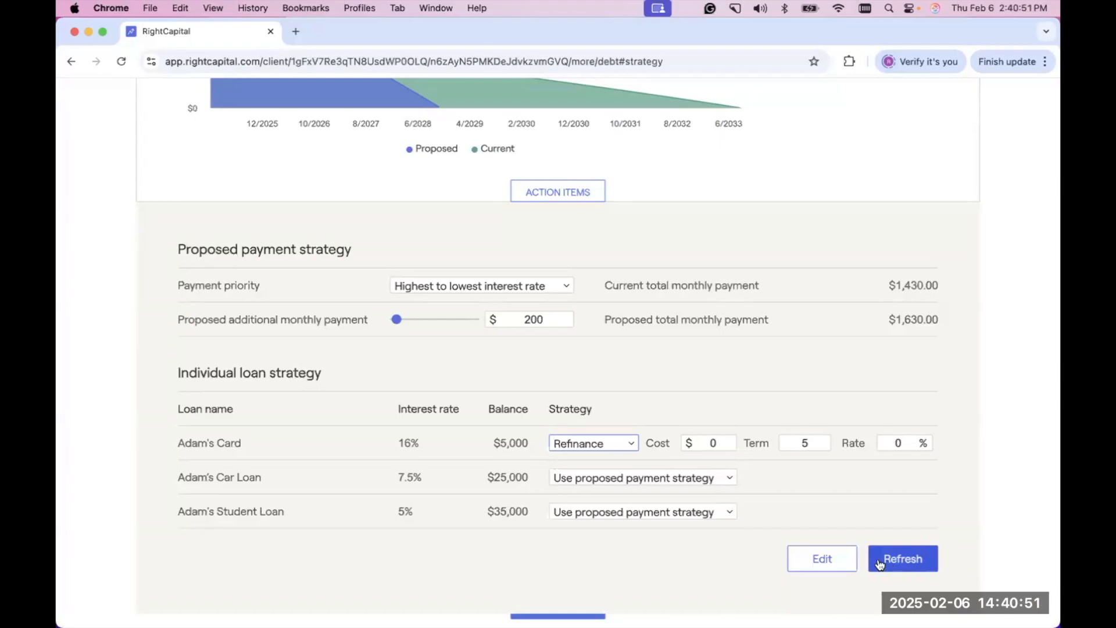
Review the proposed payments for next month and the card's payment schedule with its selectable loans, and return to the debt strategy.
scroll(664, 350, up, 5)
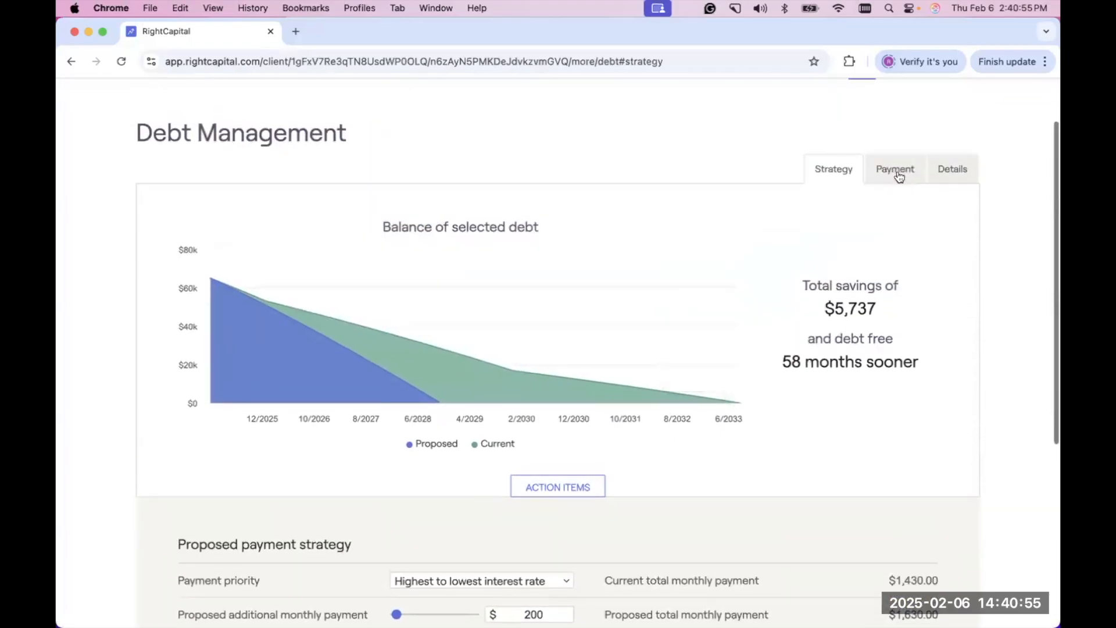
click(895, 169)
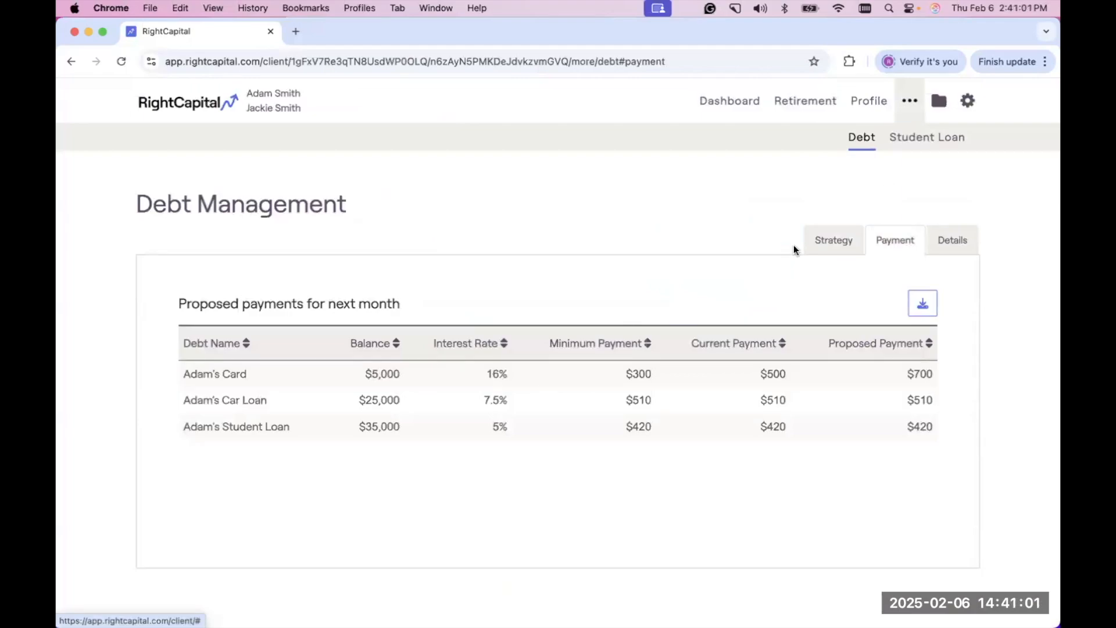
click(954, 242)
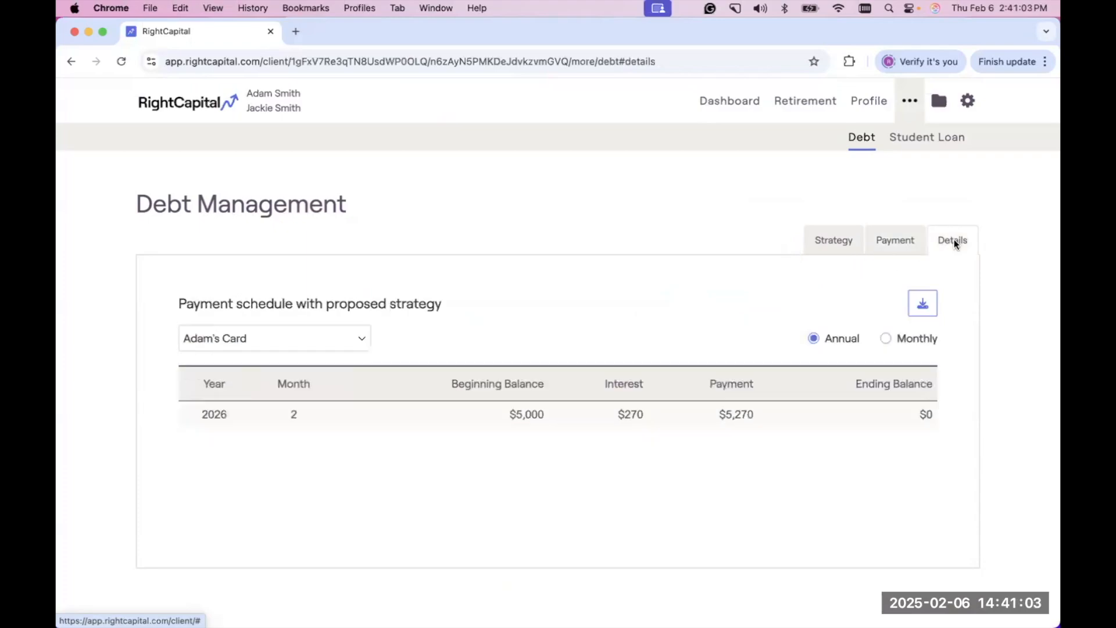
click(366, 341)
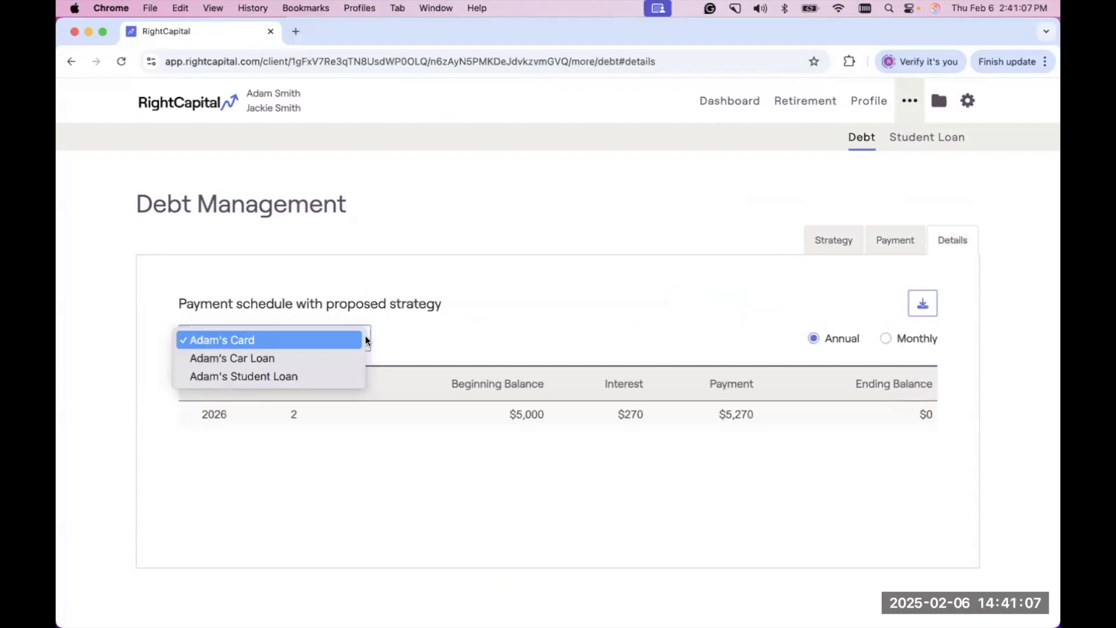
click(444, 341)
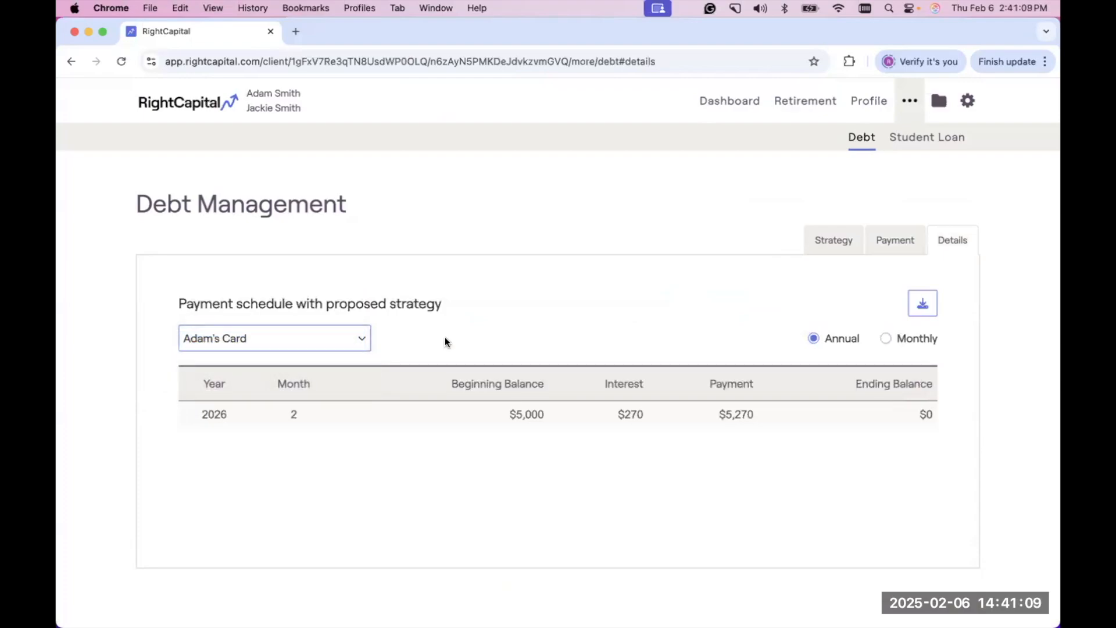
click(832, 241)
Open the Student Loans strategy and examine the public service and private sector repayment paths and the borrower settings below them.
click(909, 138)
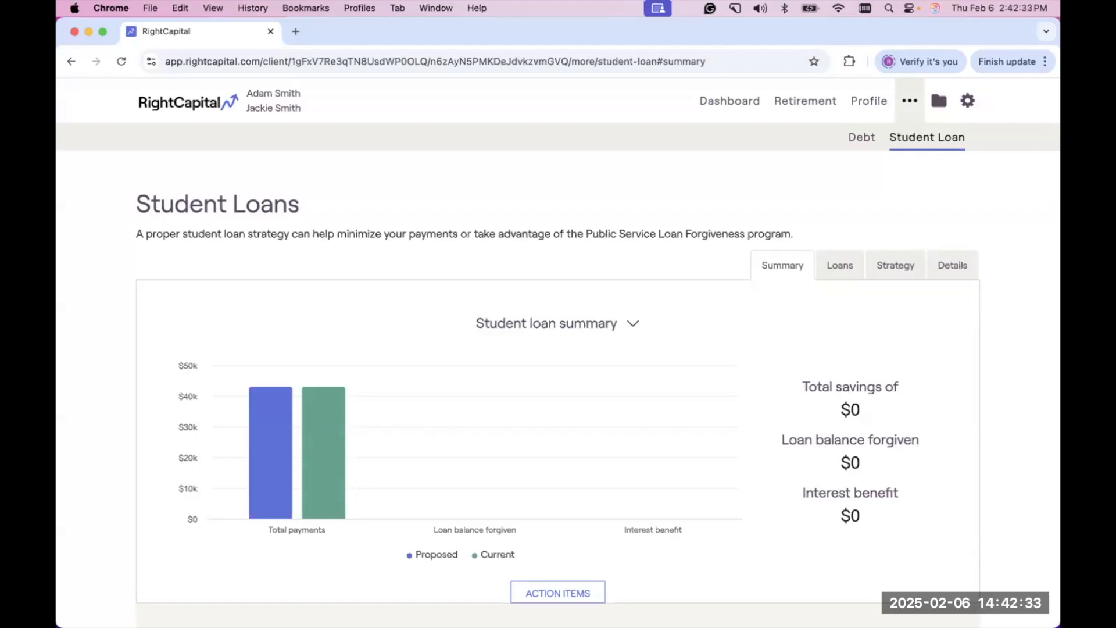
click(900, 268)
scroll(738, 364, down, 3)
scroll(679, 400, down, 3)
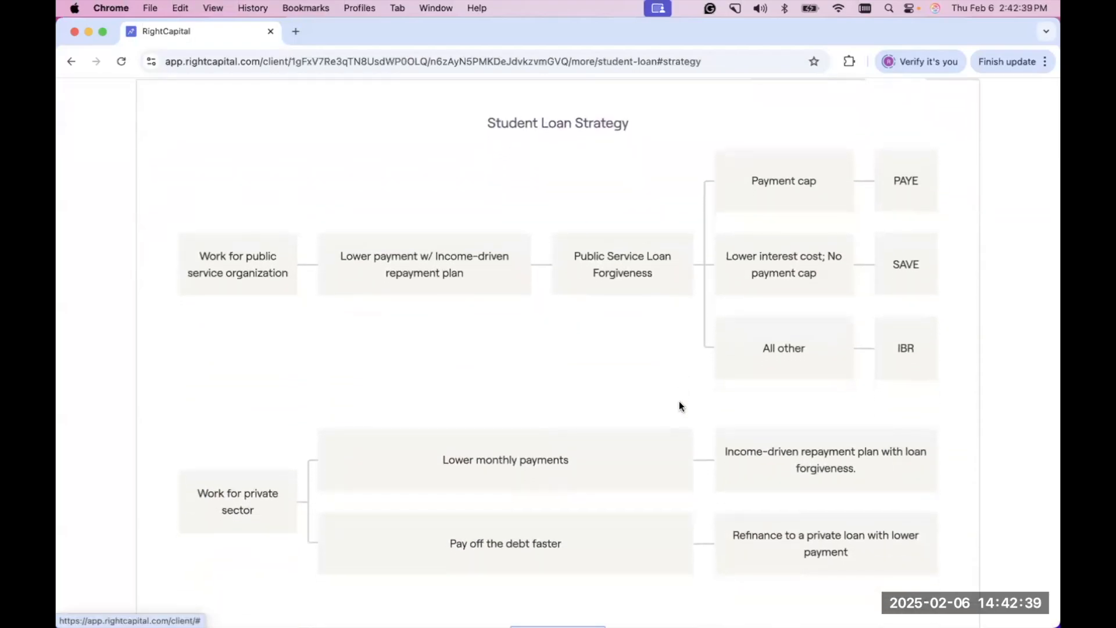
scroll(679, 401, down, 1)
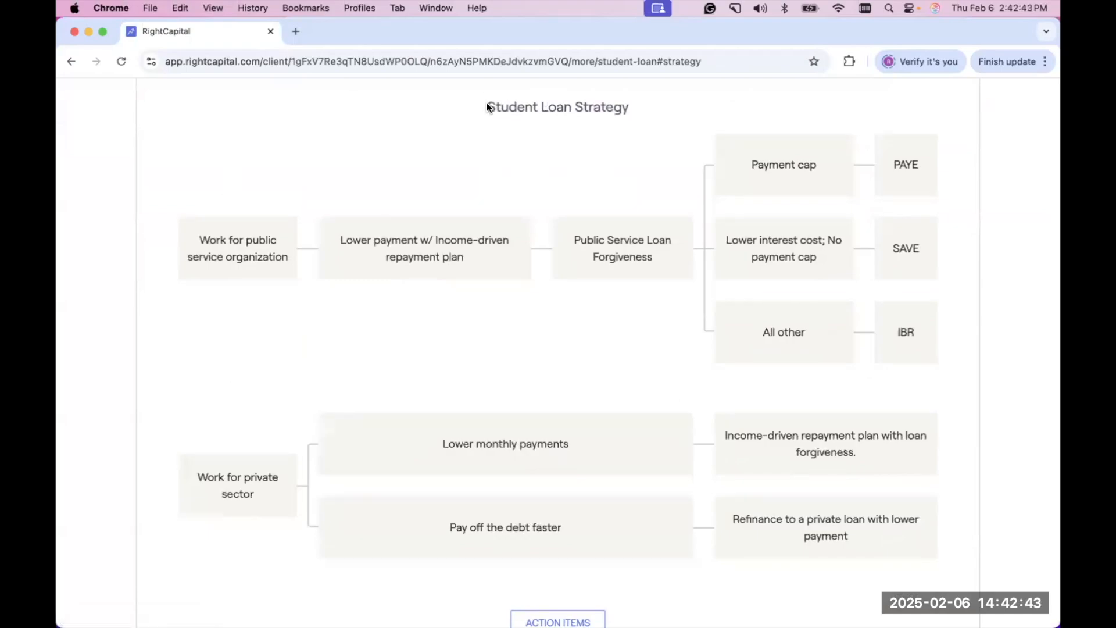
scroll(576, 389, down, 1)
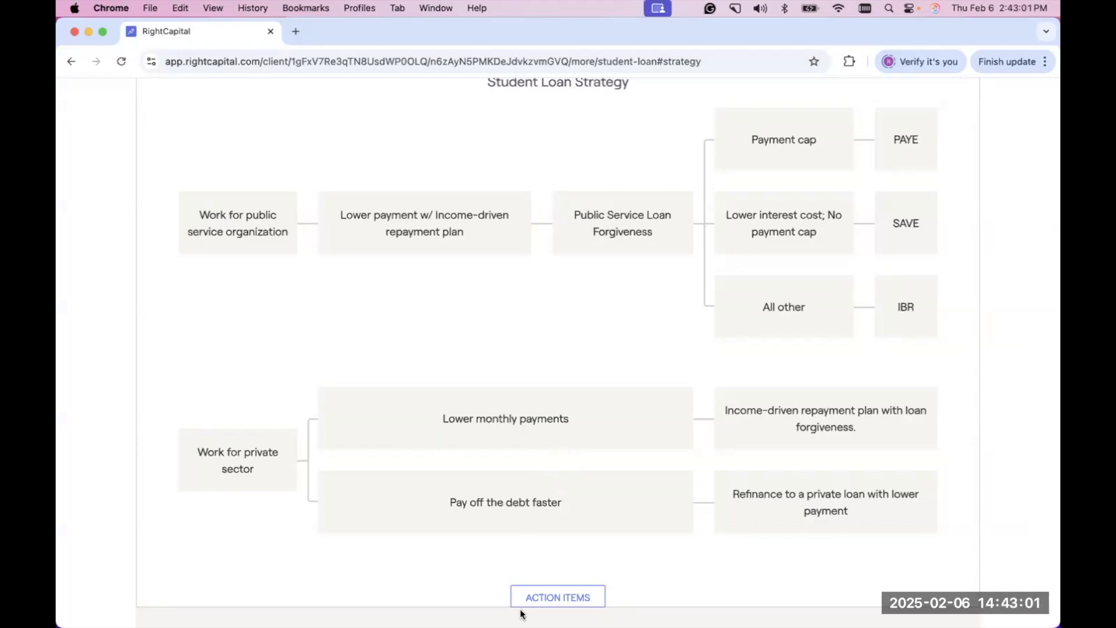
scroll(559, 602, down, 3)
scroll(558, 601, down, 5)
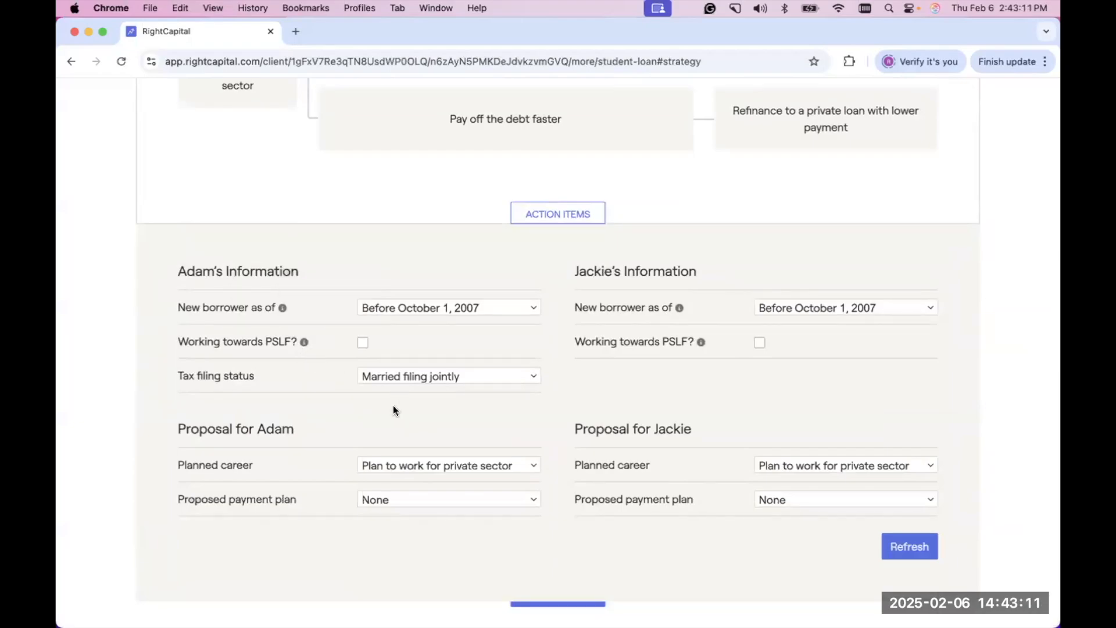
Check the Planned career and Proposed payment plan options in the first borrower's proposal, keeping the current selections.
click(401, 462)
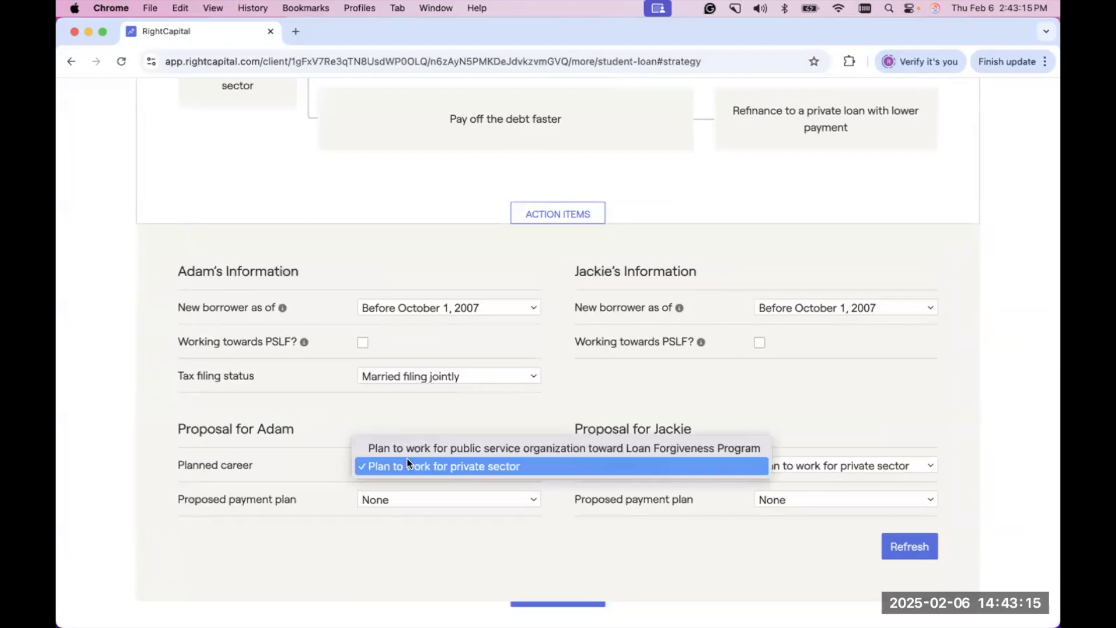
click(430, 471)
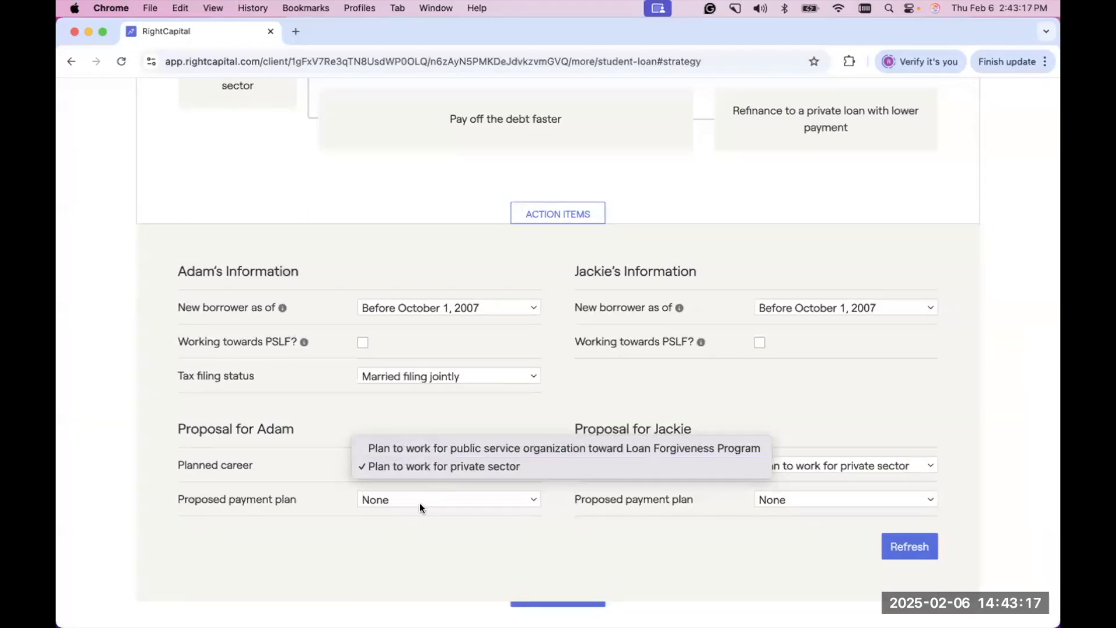
click(420, 504)
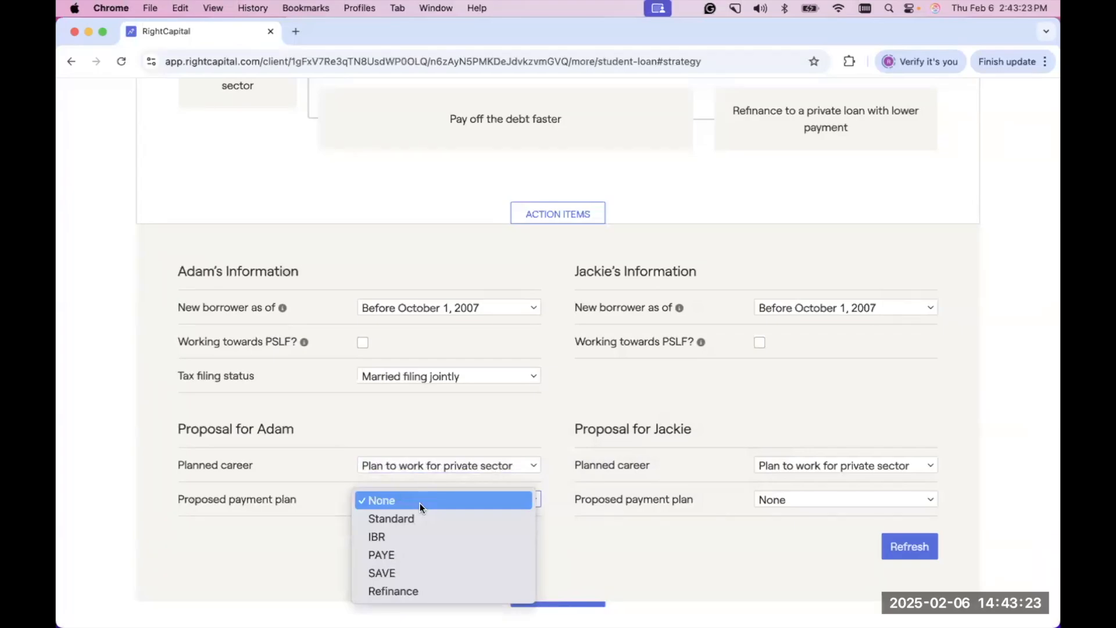
click(596, 391)
Open the student loan Summary and show its chart as Student loan balances and as Student loan payments.
scroll(597, 392, up, 5)
scroll(752, 260, up, 3)
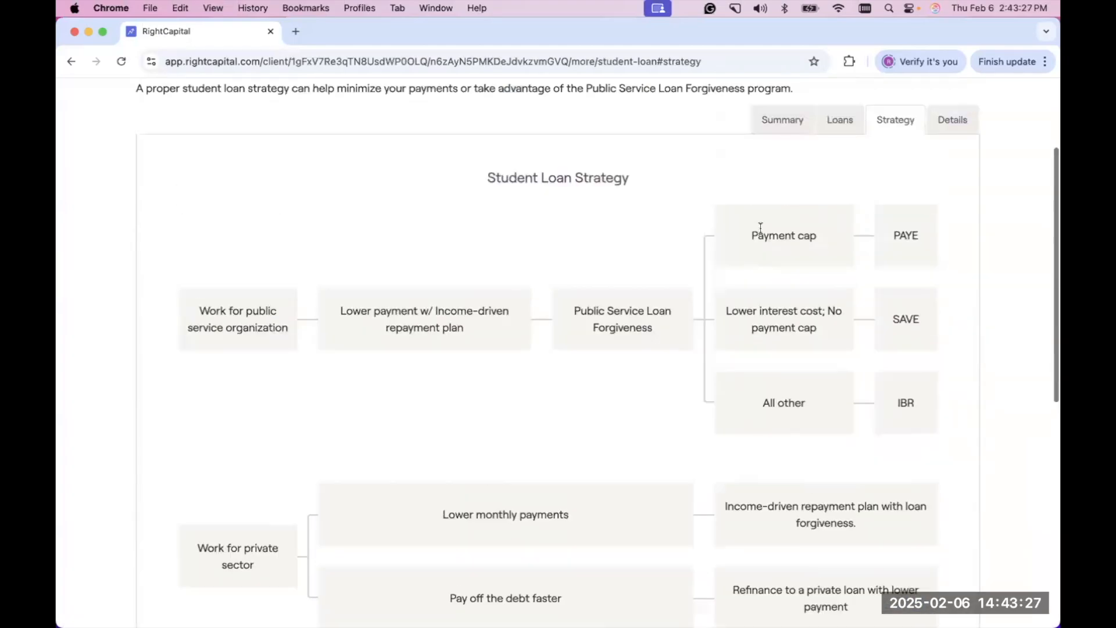
click(784, 127)
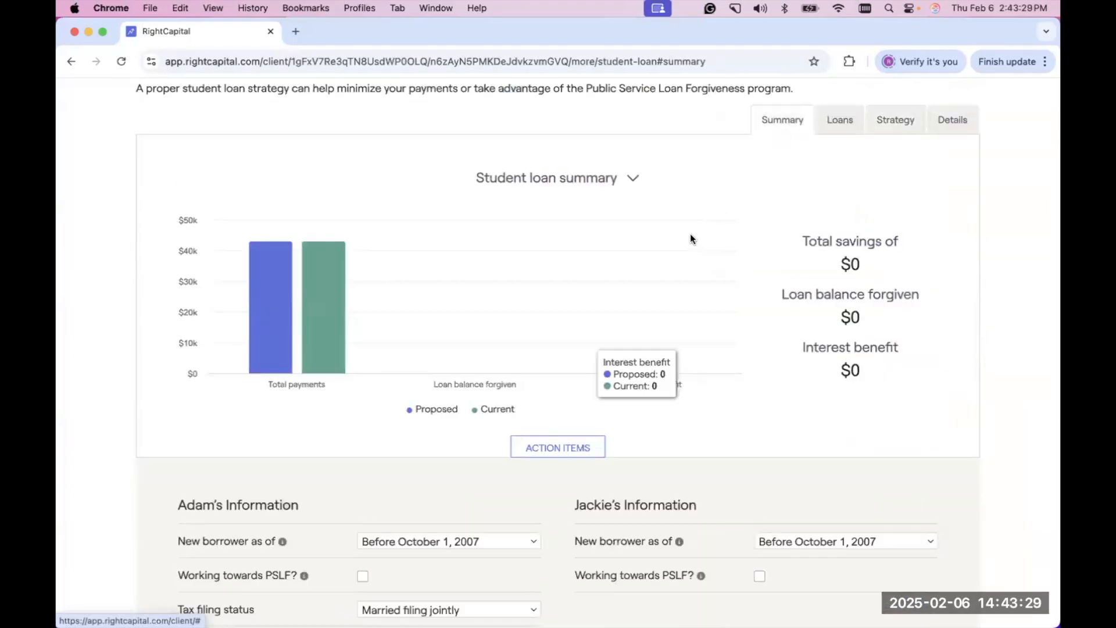
click(633, 178)
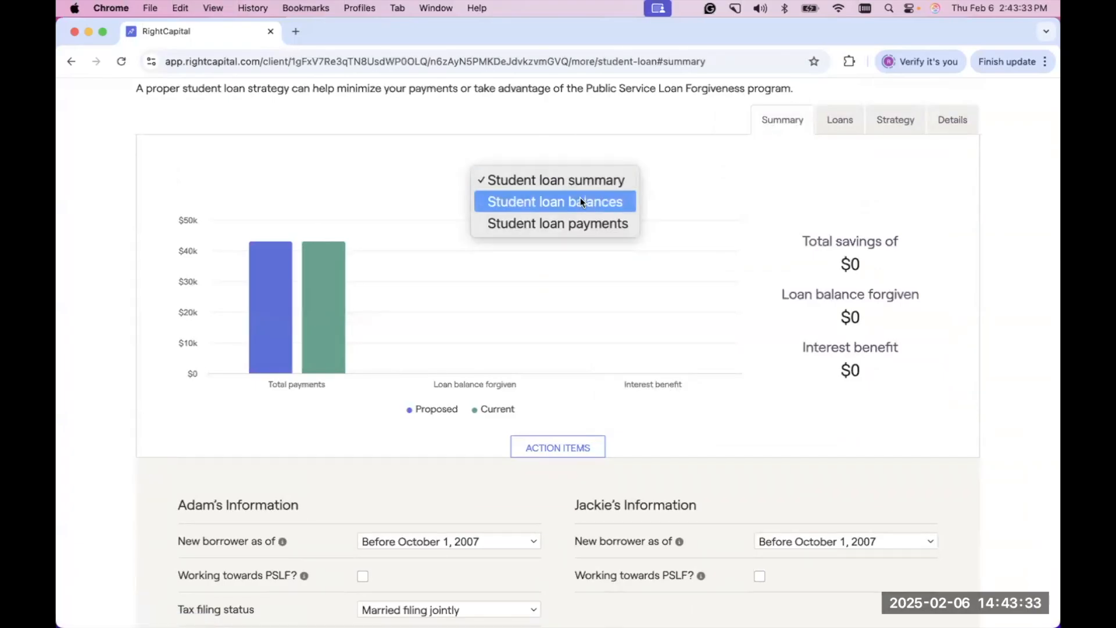
click(579, 199)
click(577, 177)
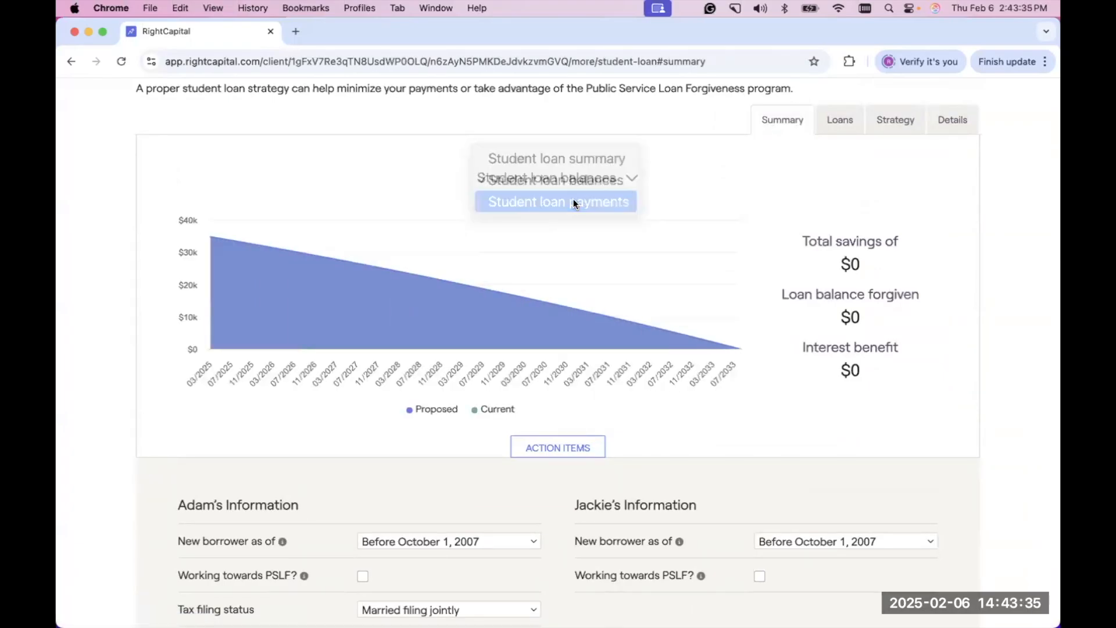
click(573, 199)
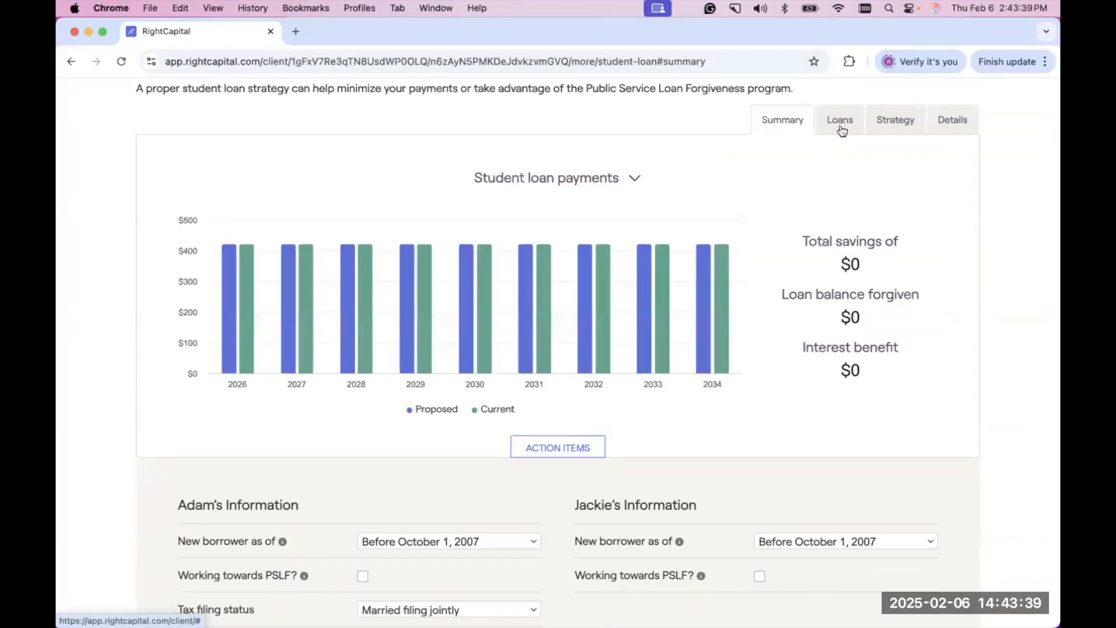
Review the student loan options and the annual payment schedule details, and return to the student loan Strategy.
click(840, 125)
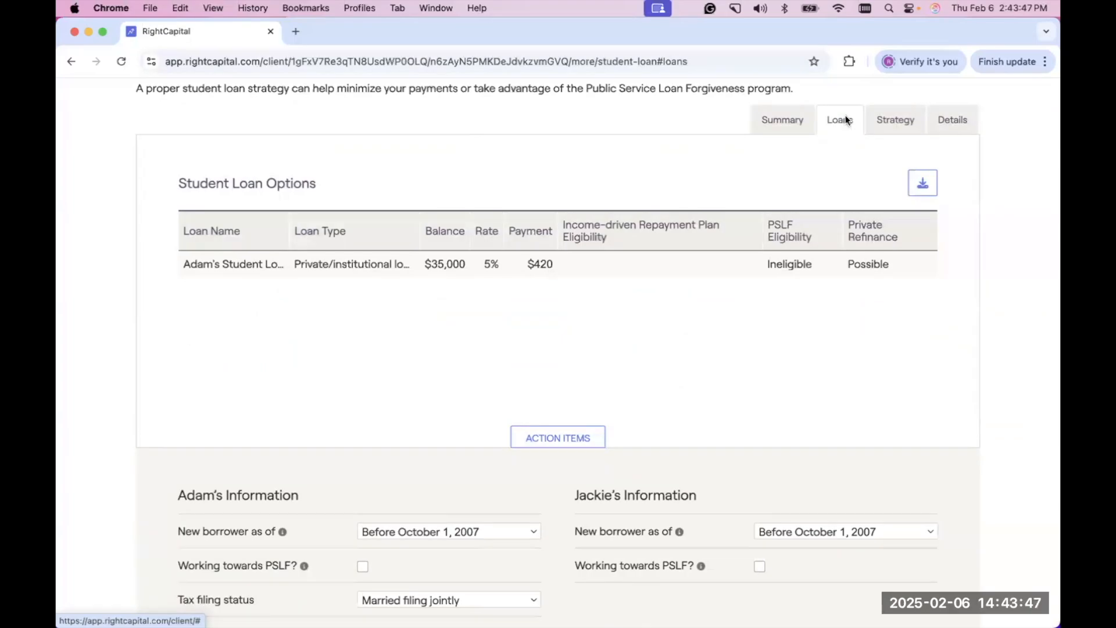
click(959, 124)
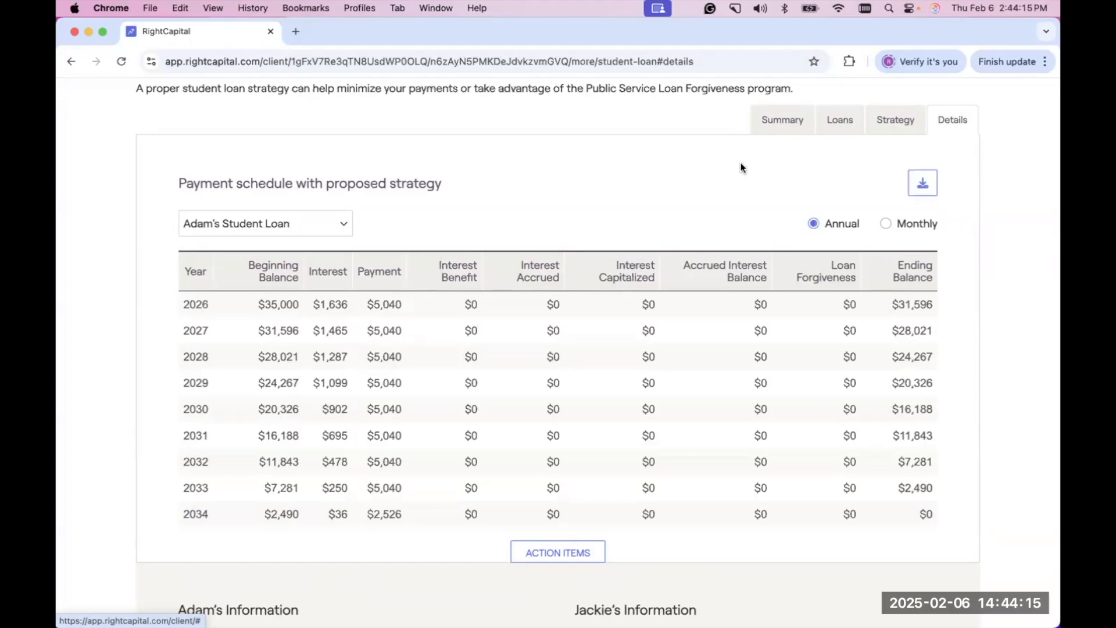
click(882, 131)
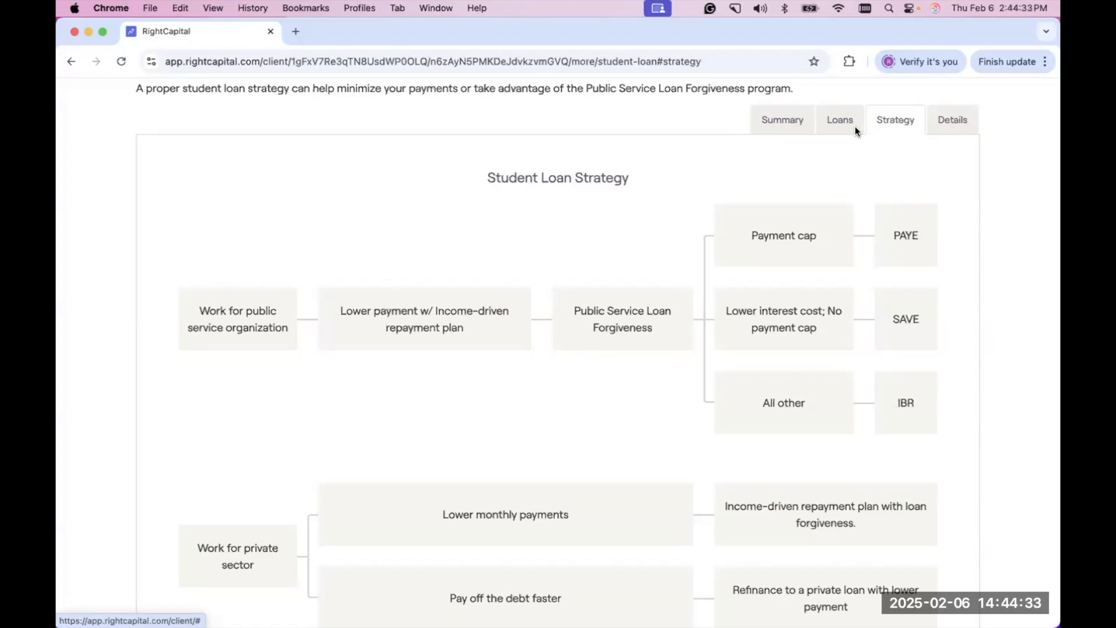
Open the Report page and include the Dashboard Snapshot in the report.
scroll(692, 190, up, 3)
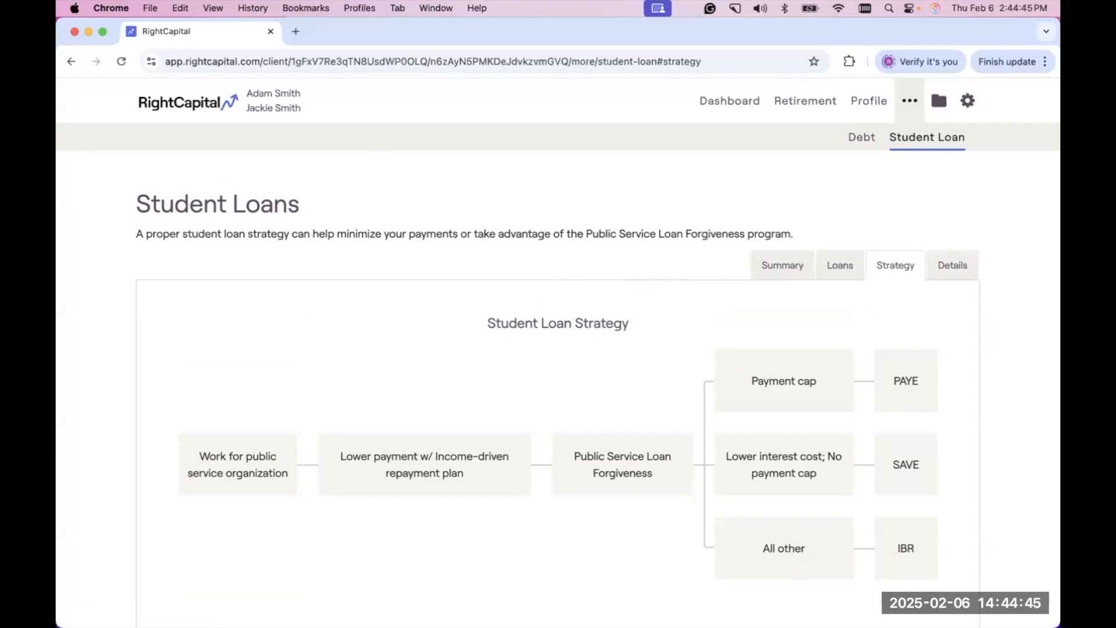
scroll(853, 186, down, 1)
scroll(853, 186, up, 1)
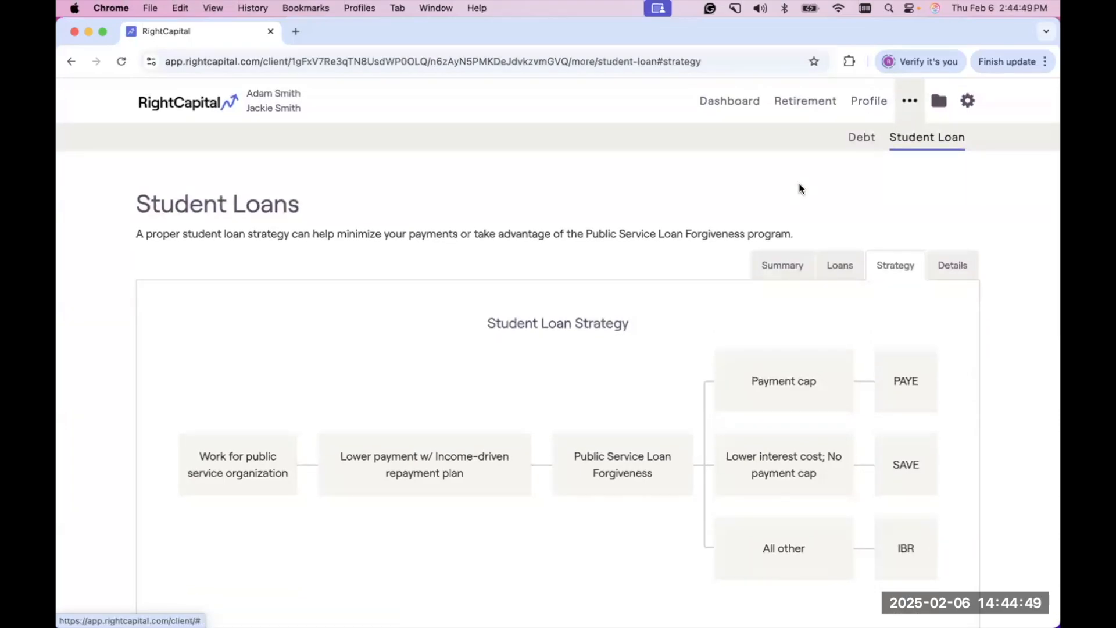
click(968, 102)
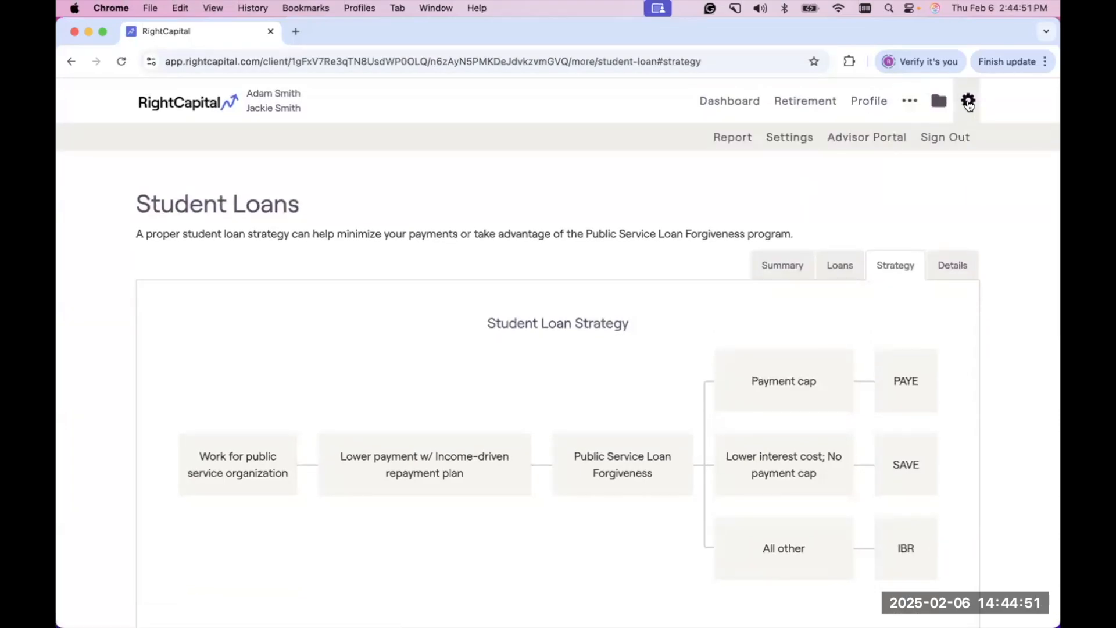
click(736, 142)
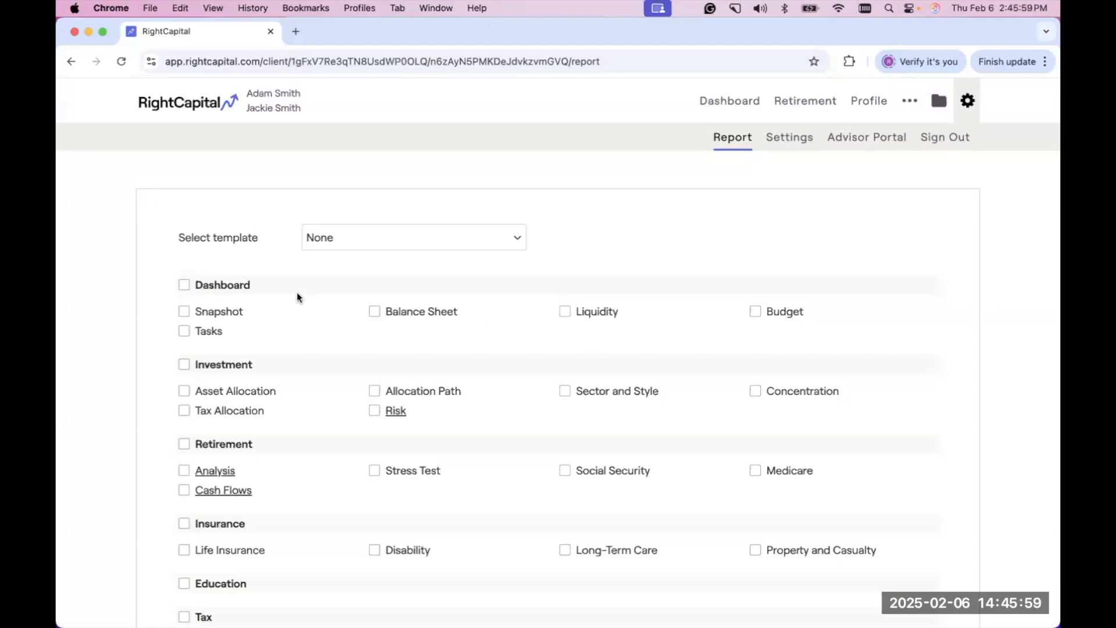
click(214, 316)
Include the retirement Analysis with all Monte Carlo analysis, Action items, Saving analysis and Retirement details sections, keeping Select plans off.
scroll(277, 382, down, 2)
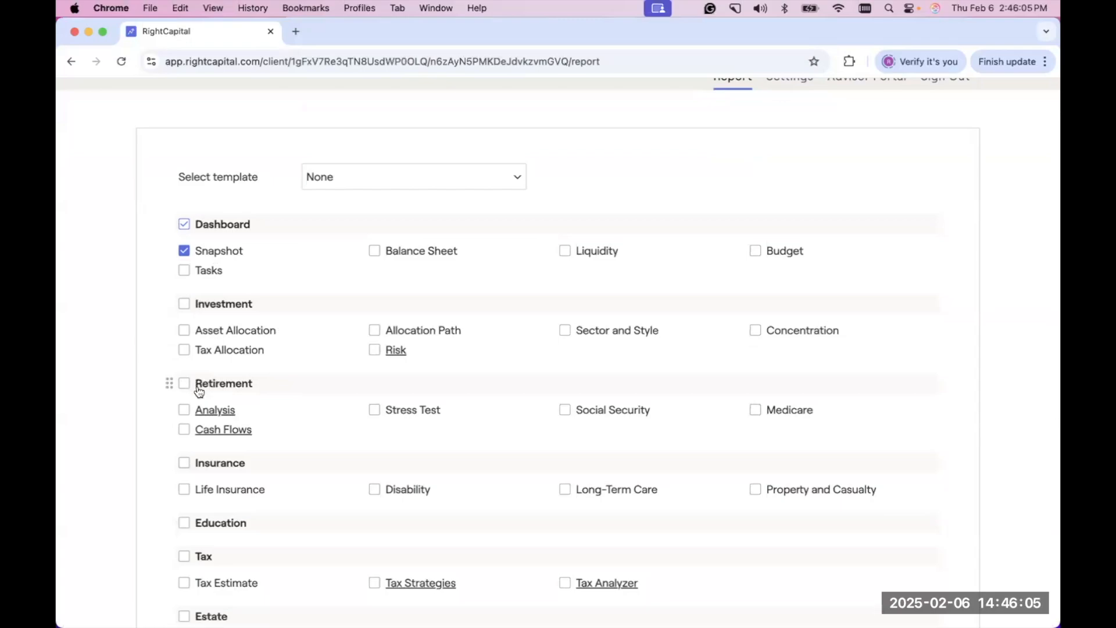
scroll(199, 392, down, 2)
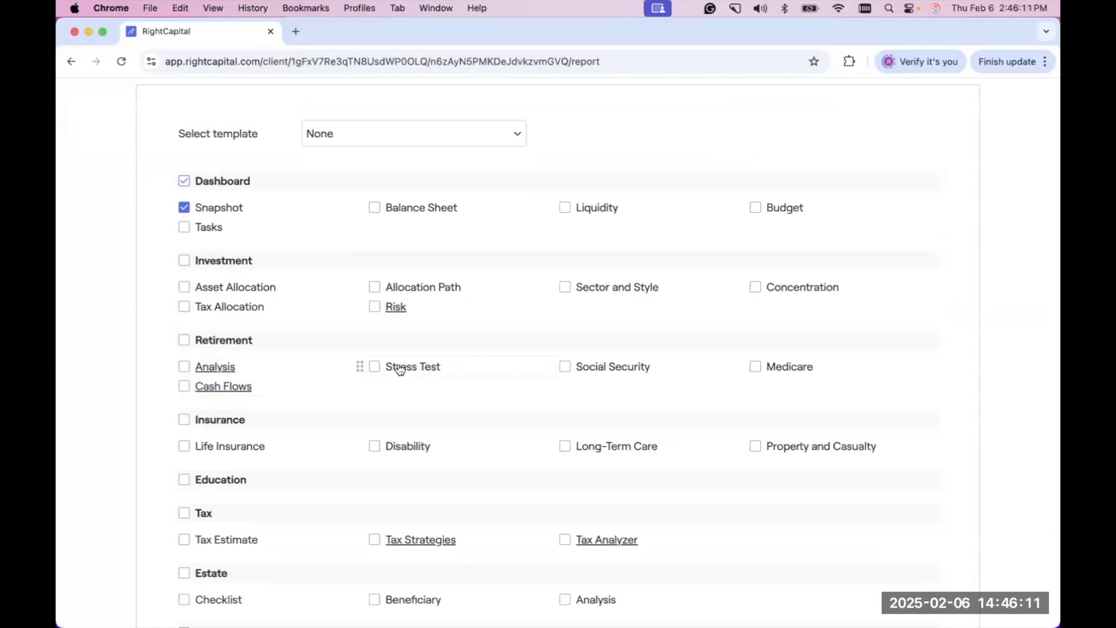
click(215, 370)
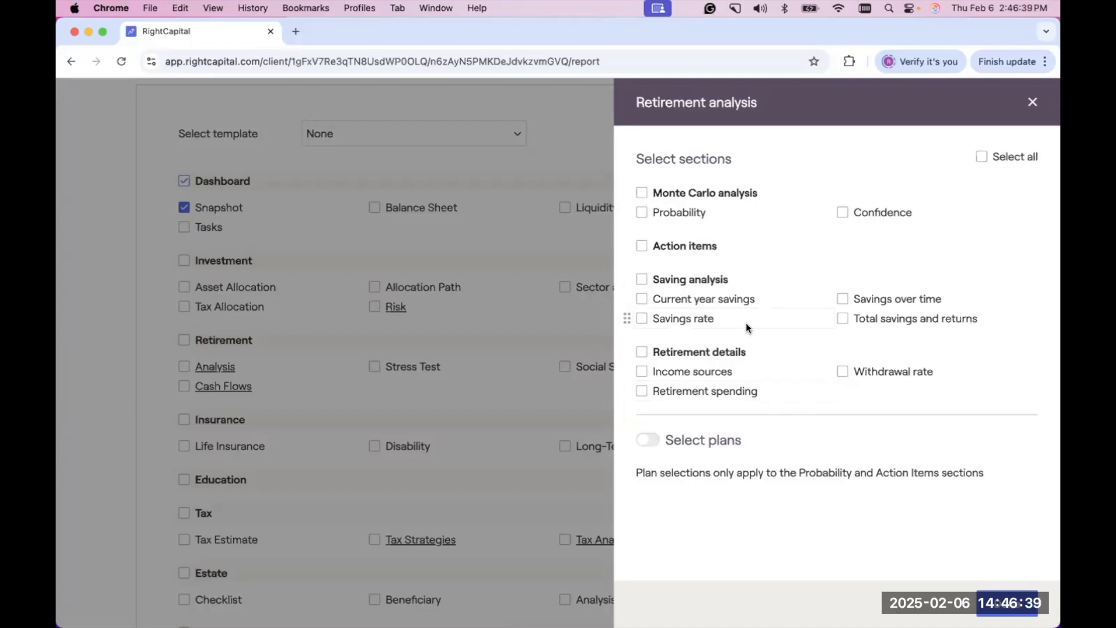
click(641, 193)
click(641, 246)
click(641, 280)
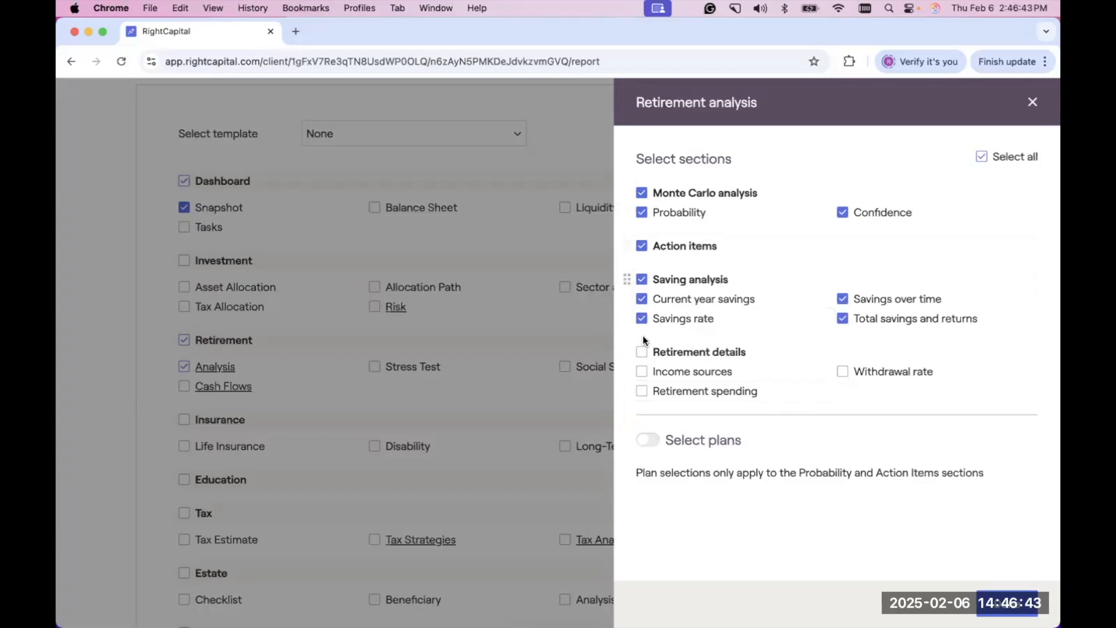
click(641, 352)
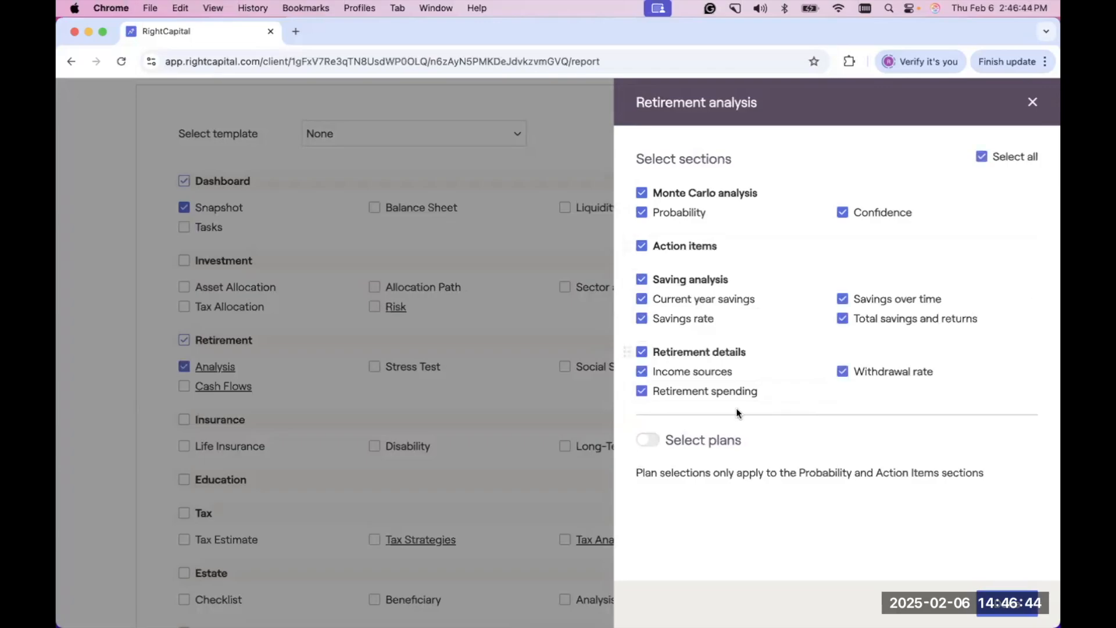
click(650, 440)
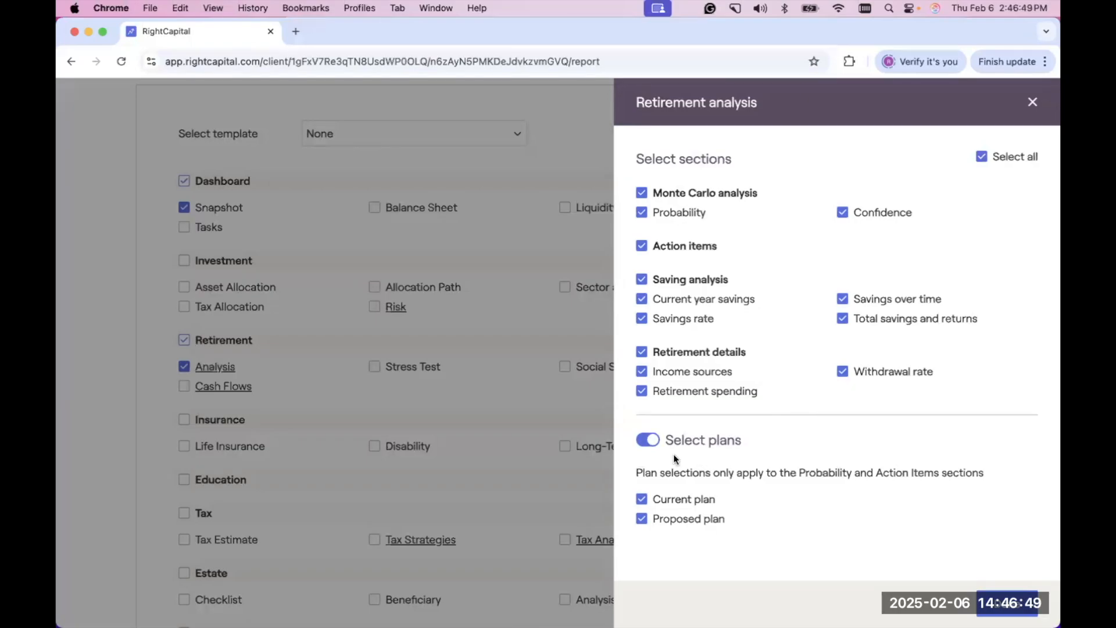
click(650, 440)
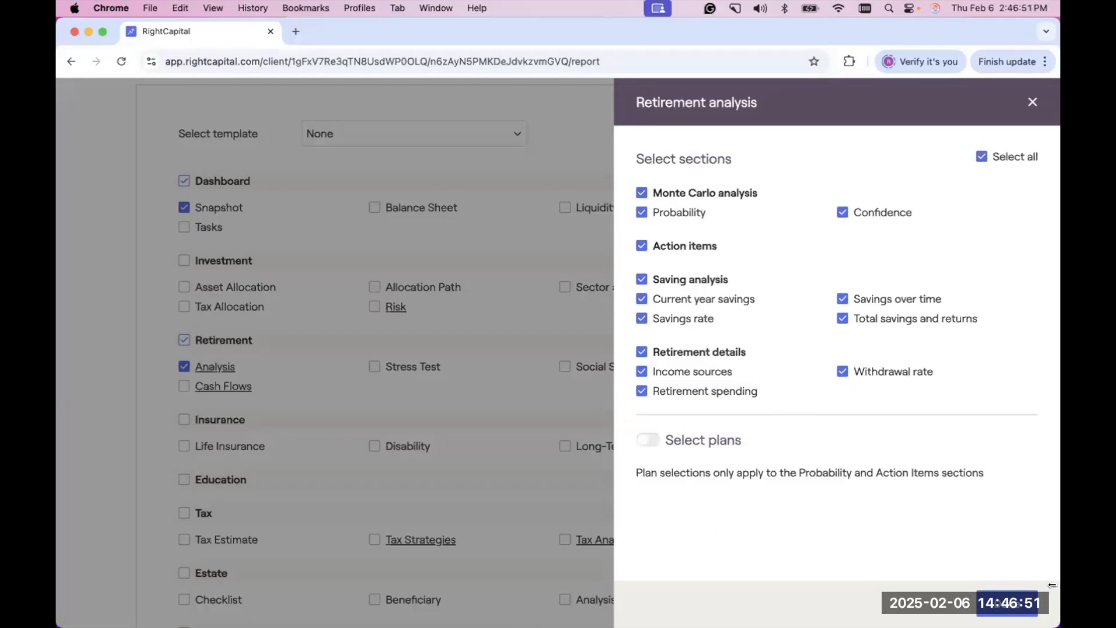
click(330, 440)
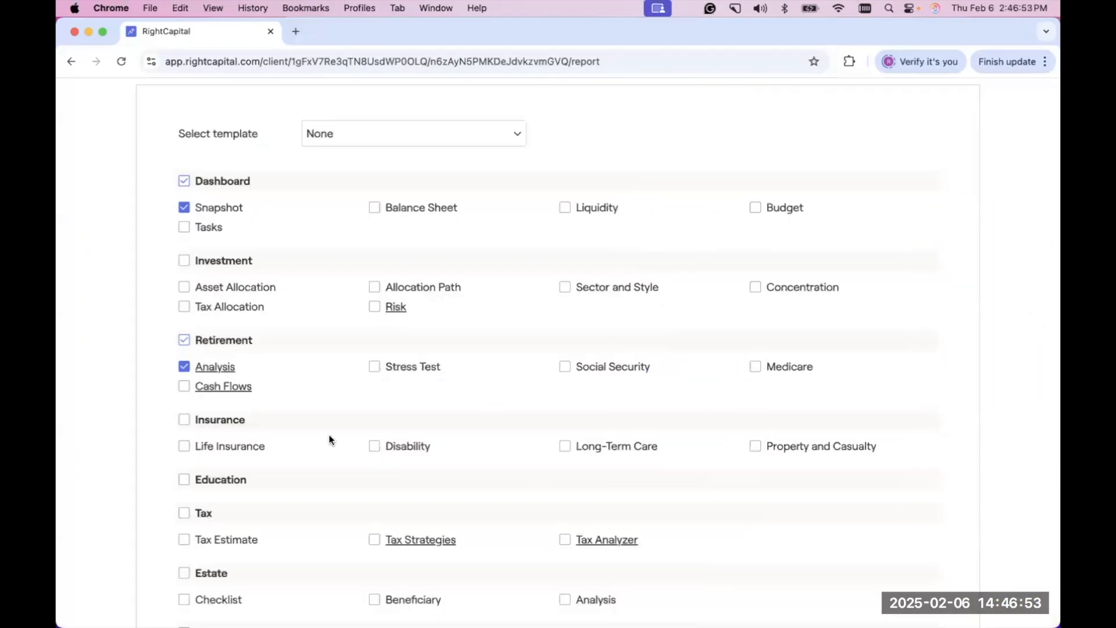
Add Blueprint, Debt, Student Loan and all Detailed Financial Plan Data to the report, and download the selected pages.
scroll(329, 439, down, 5)
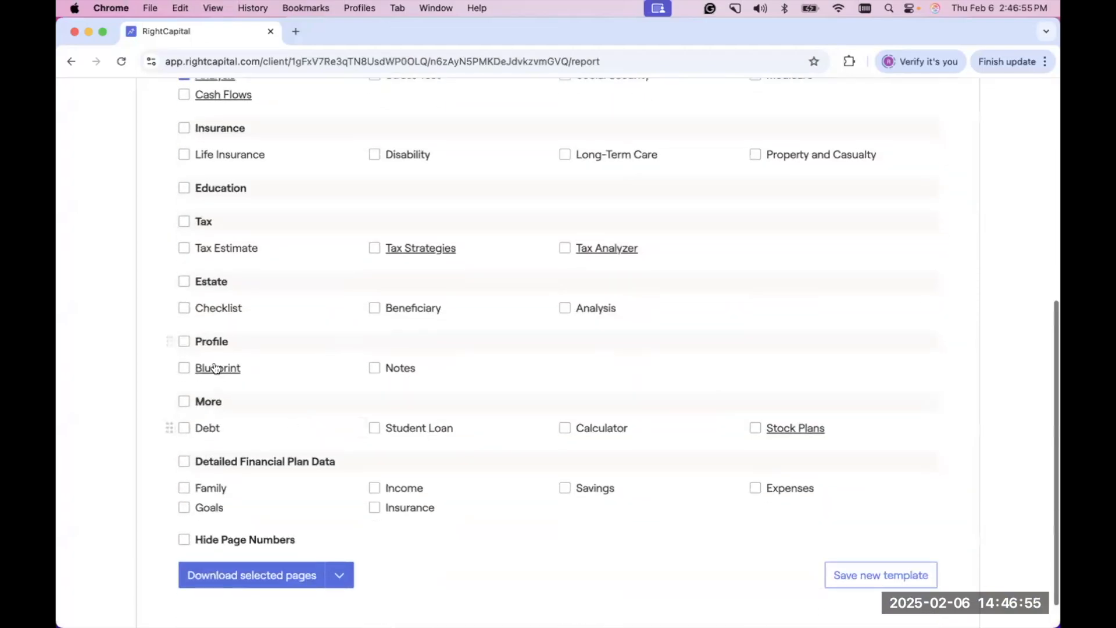
click(185, 369)
scroll(251, 388, down, 1)
scroll(249, 430, down, 1)
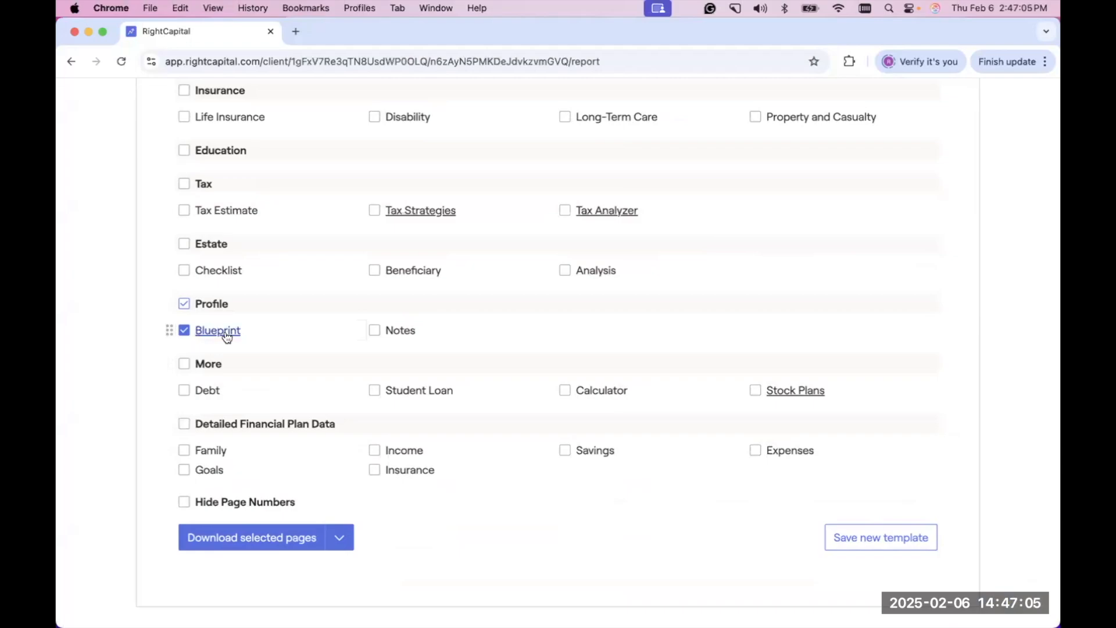
click(185, 424)
click(186, 393)
click(377, 394)
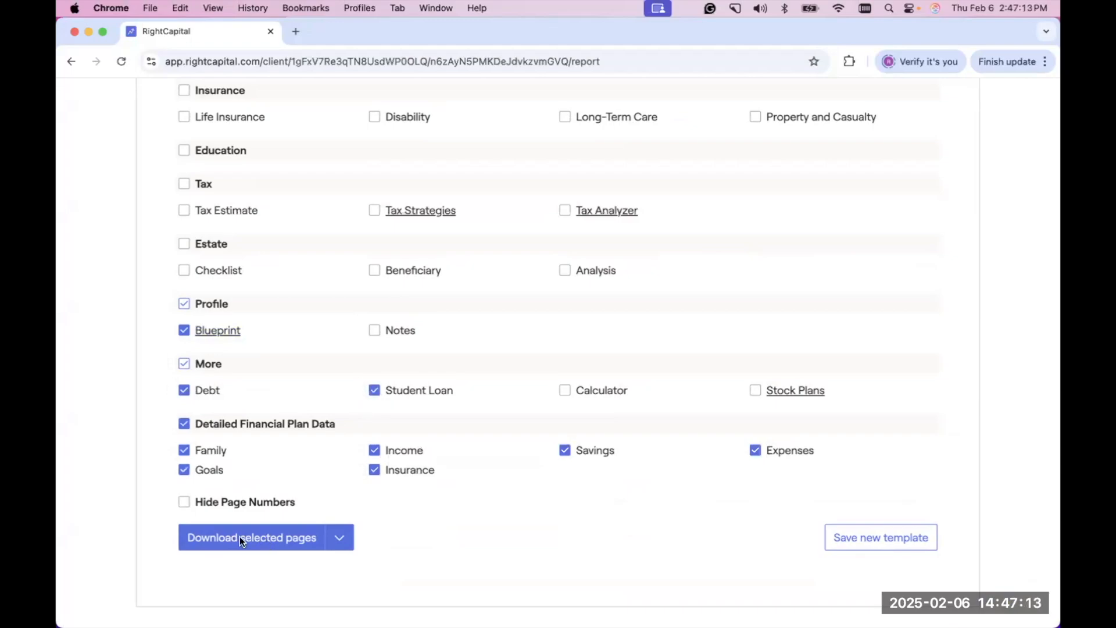
click(259, 537)
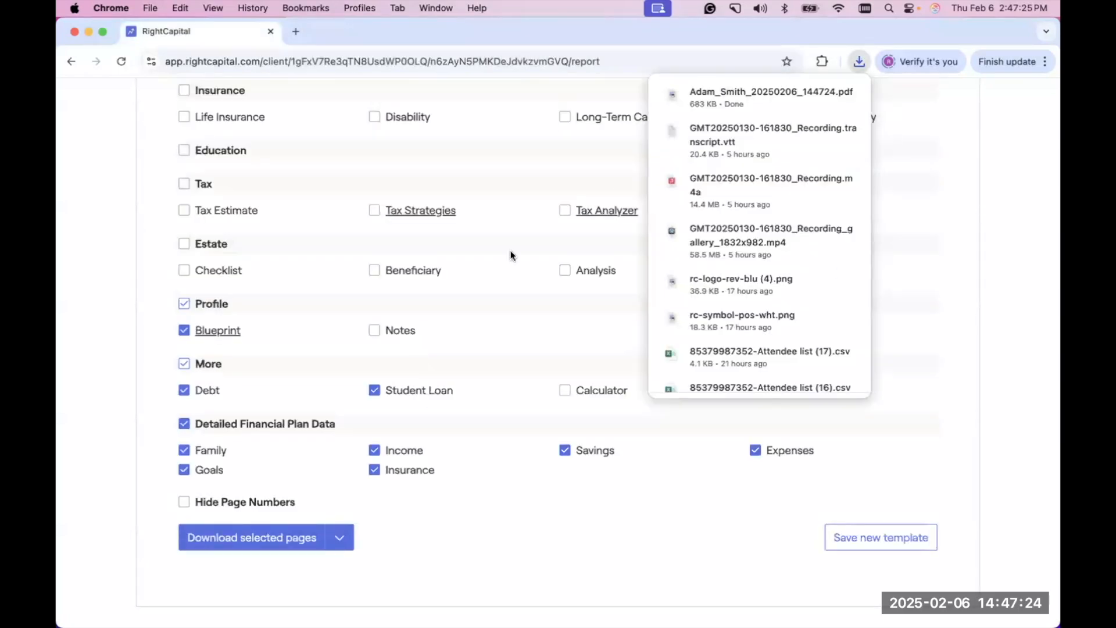
Open the downloaded PDF report and review its pages from the cover through the Snapshot to the Monte Carlo Analysis.
click(738, 93)
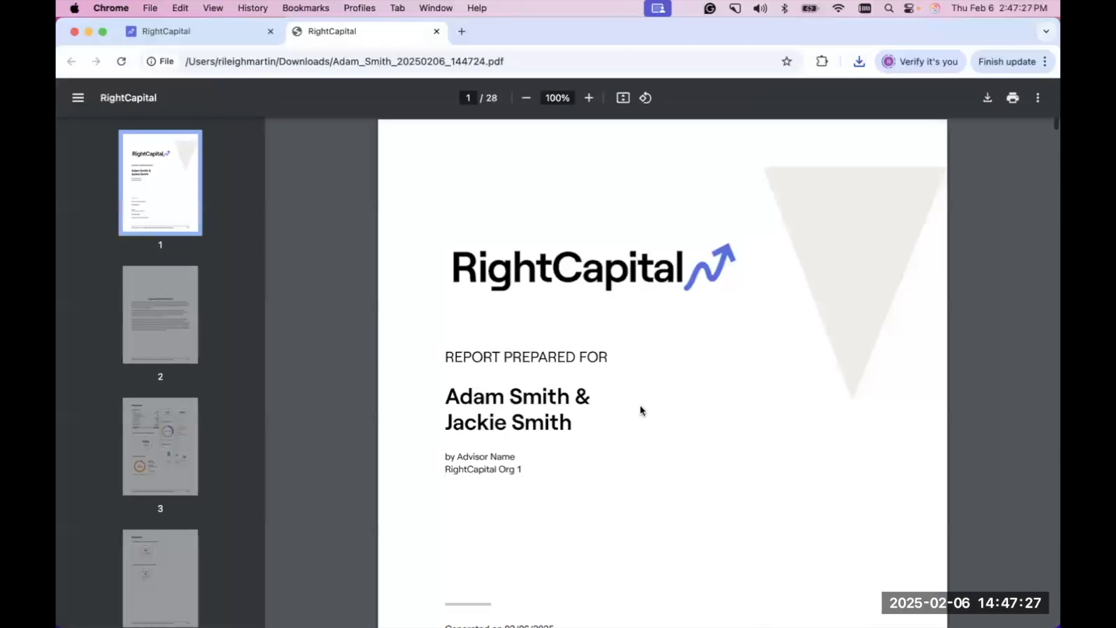
scroll(640, 406, down, 10)
scroll(640, 406, down, 12)
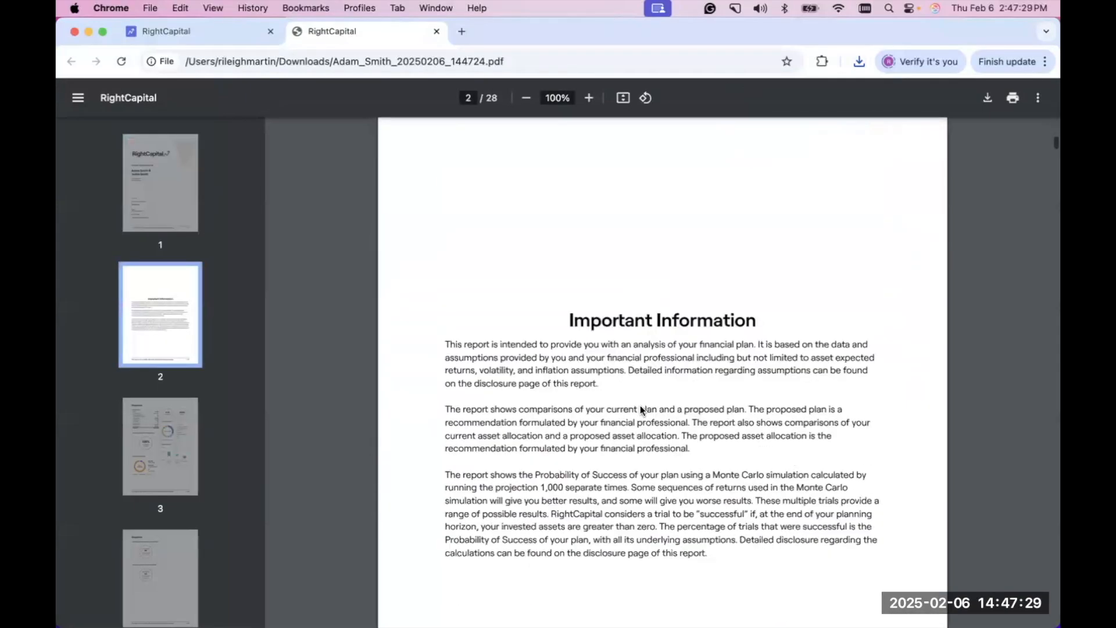
scroll(640, 405, down, 6)
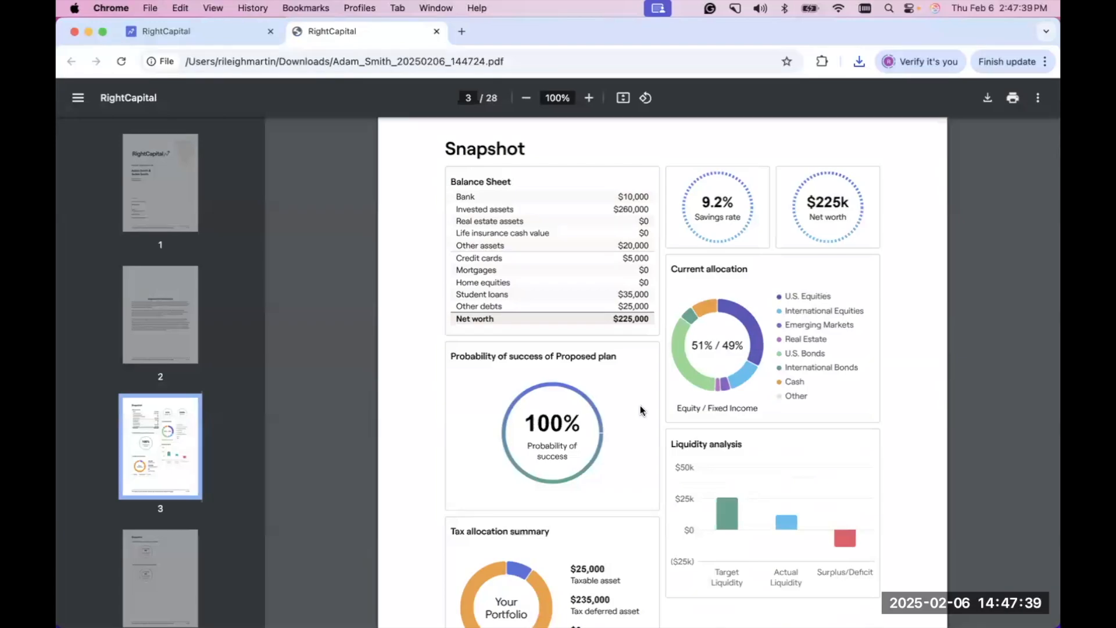
scroll(640, 406, down, 5)
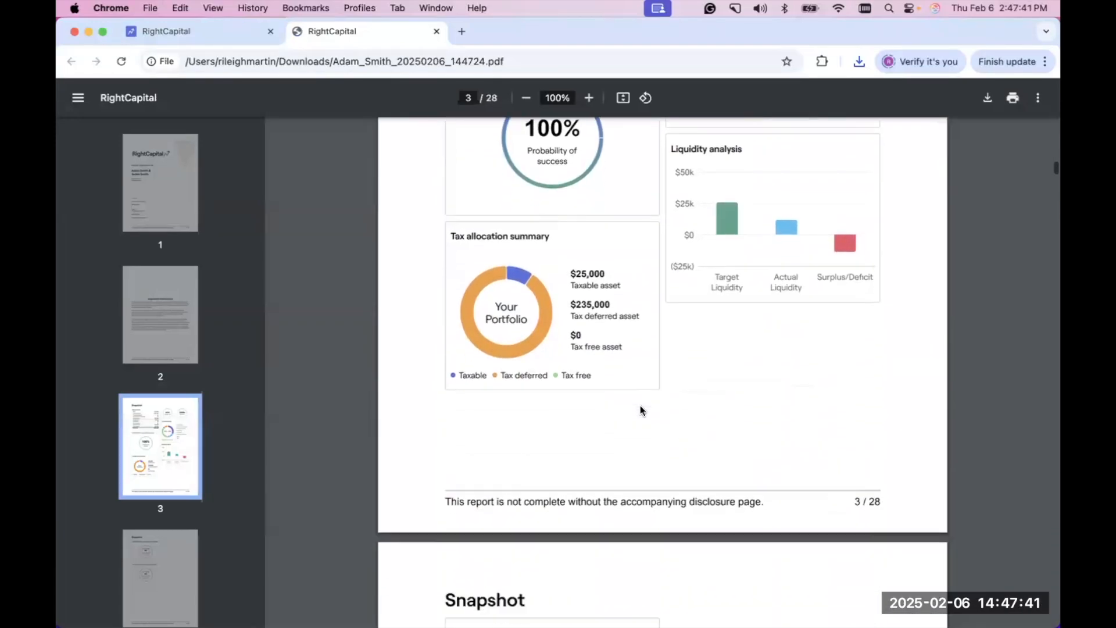
scroll(640, 406, down, 10)
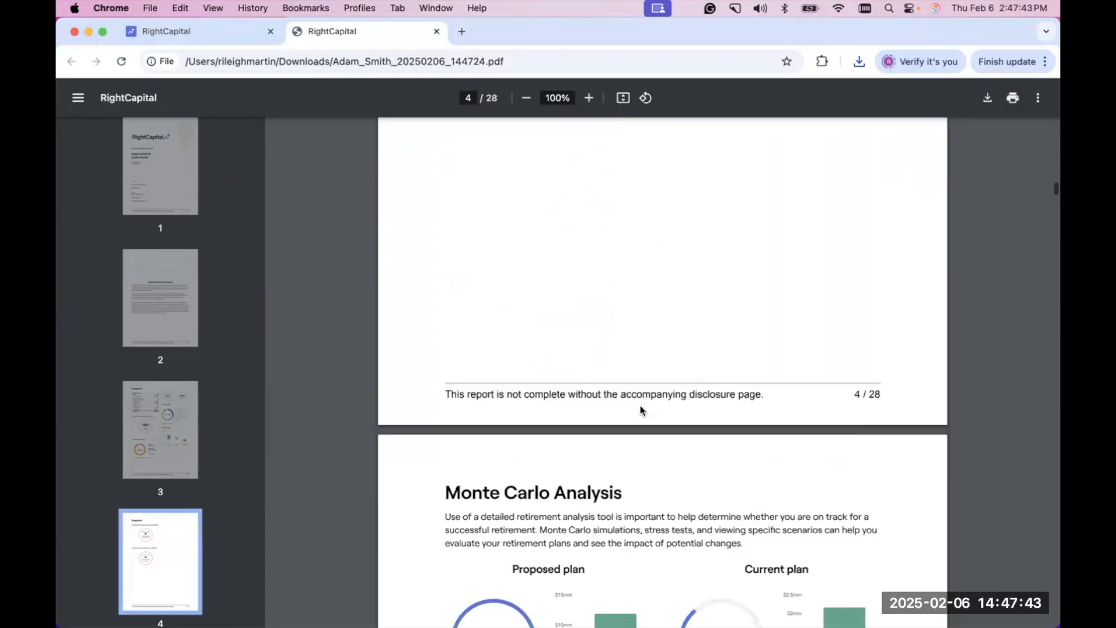
scroll(639, 405, down, 6)
scroll(620, 454, down, 1)
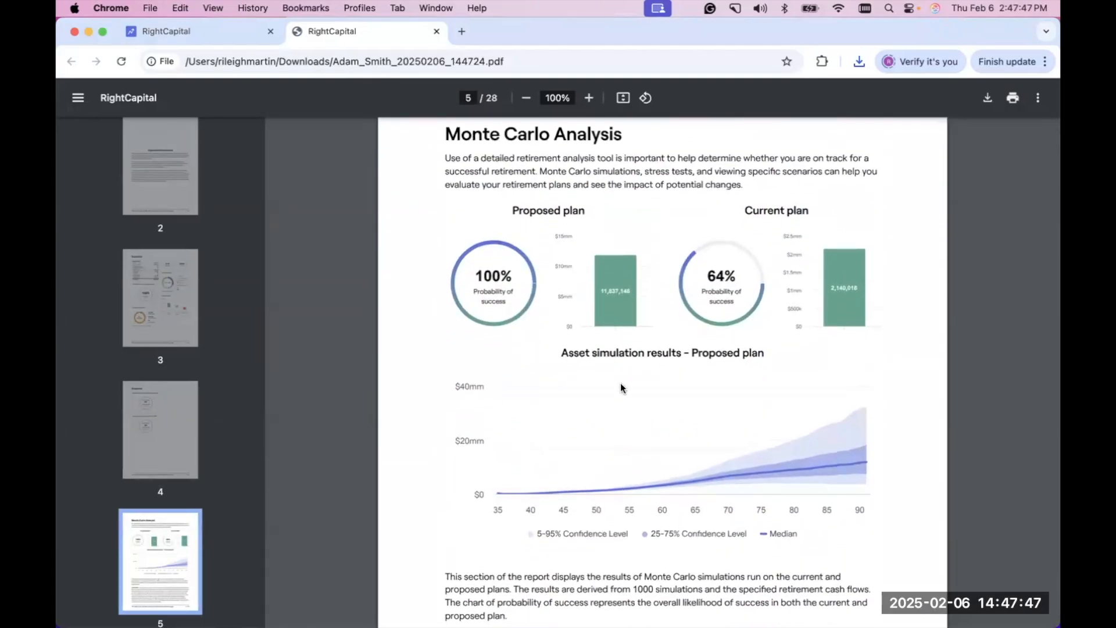